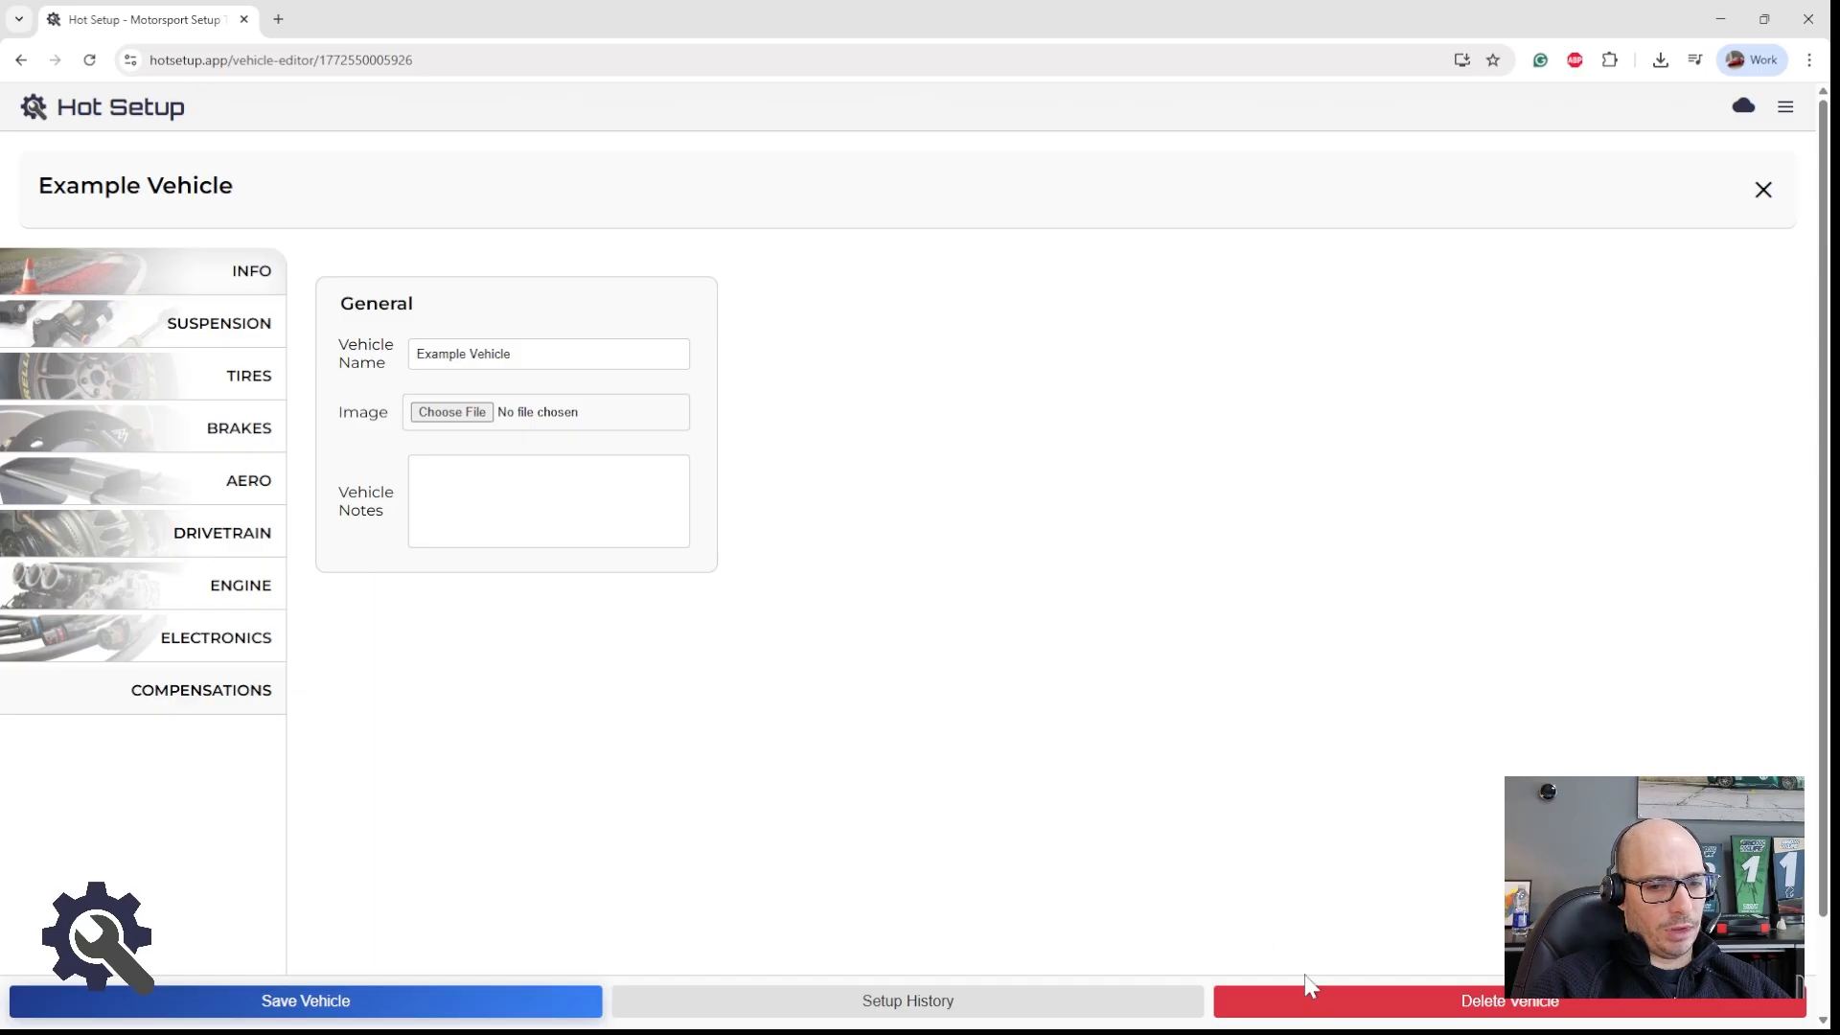
Step: Delete the Example Vehicle and the Example Event together with all the event's sessions
{"action": "left_click", "coordinate": [1322, 1001]}
{"action": "left_click", "coordinate": [856, 586]}
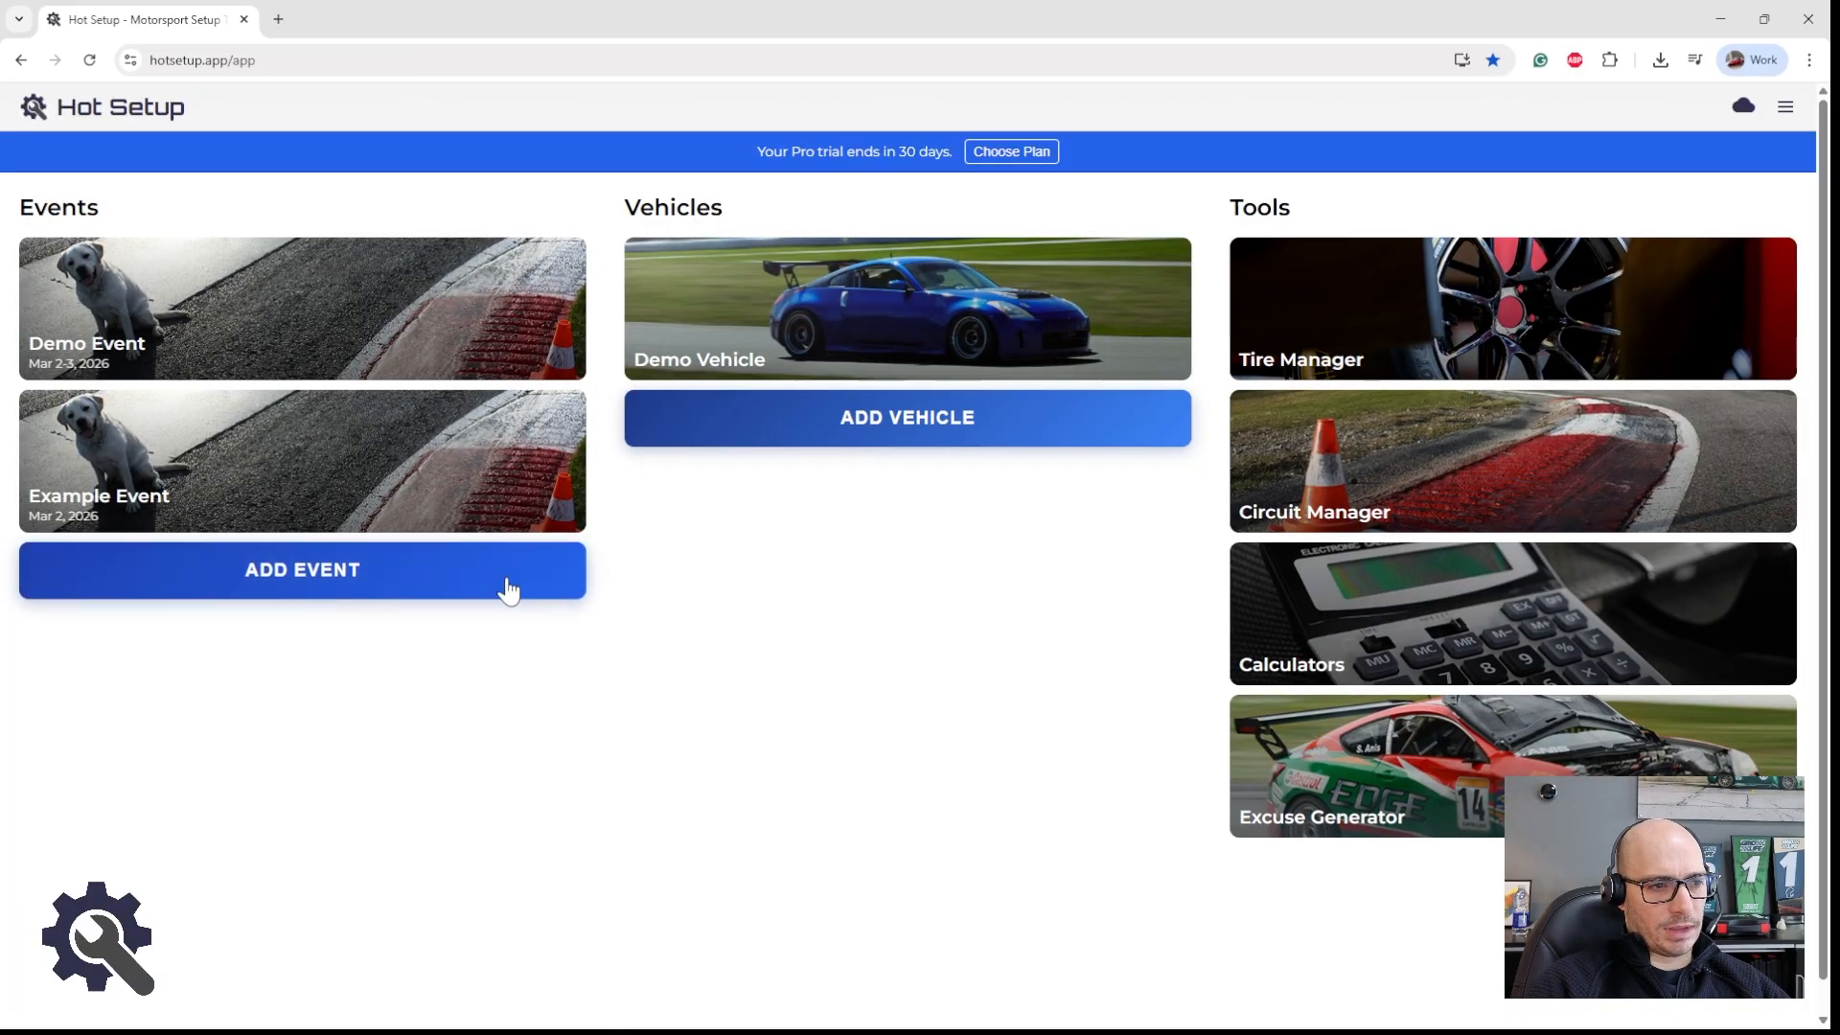
{"action": "left_click", "coordinate": [440, 464]}
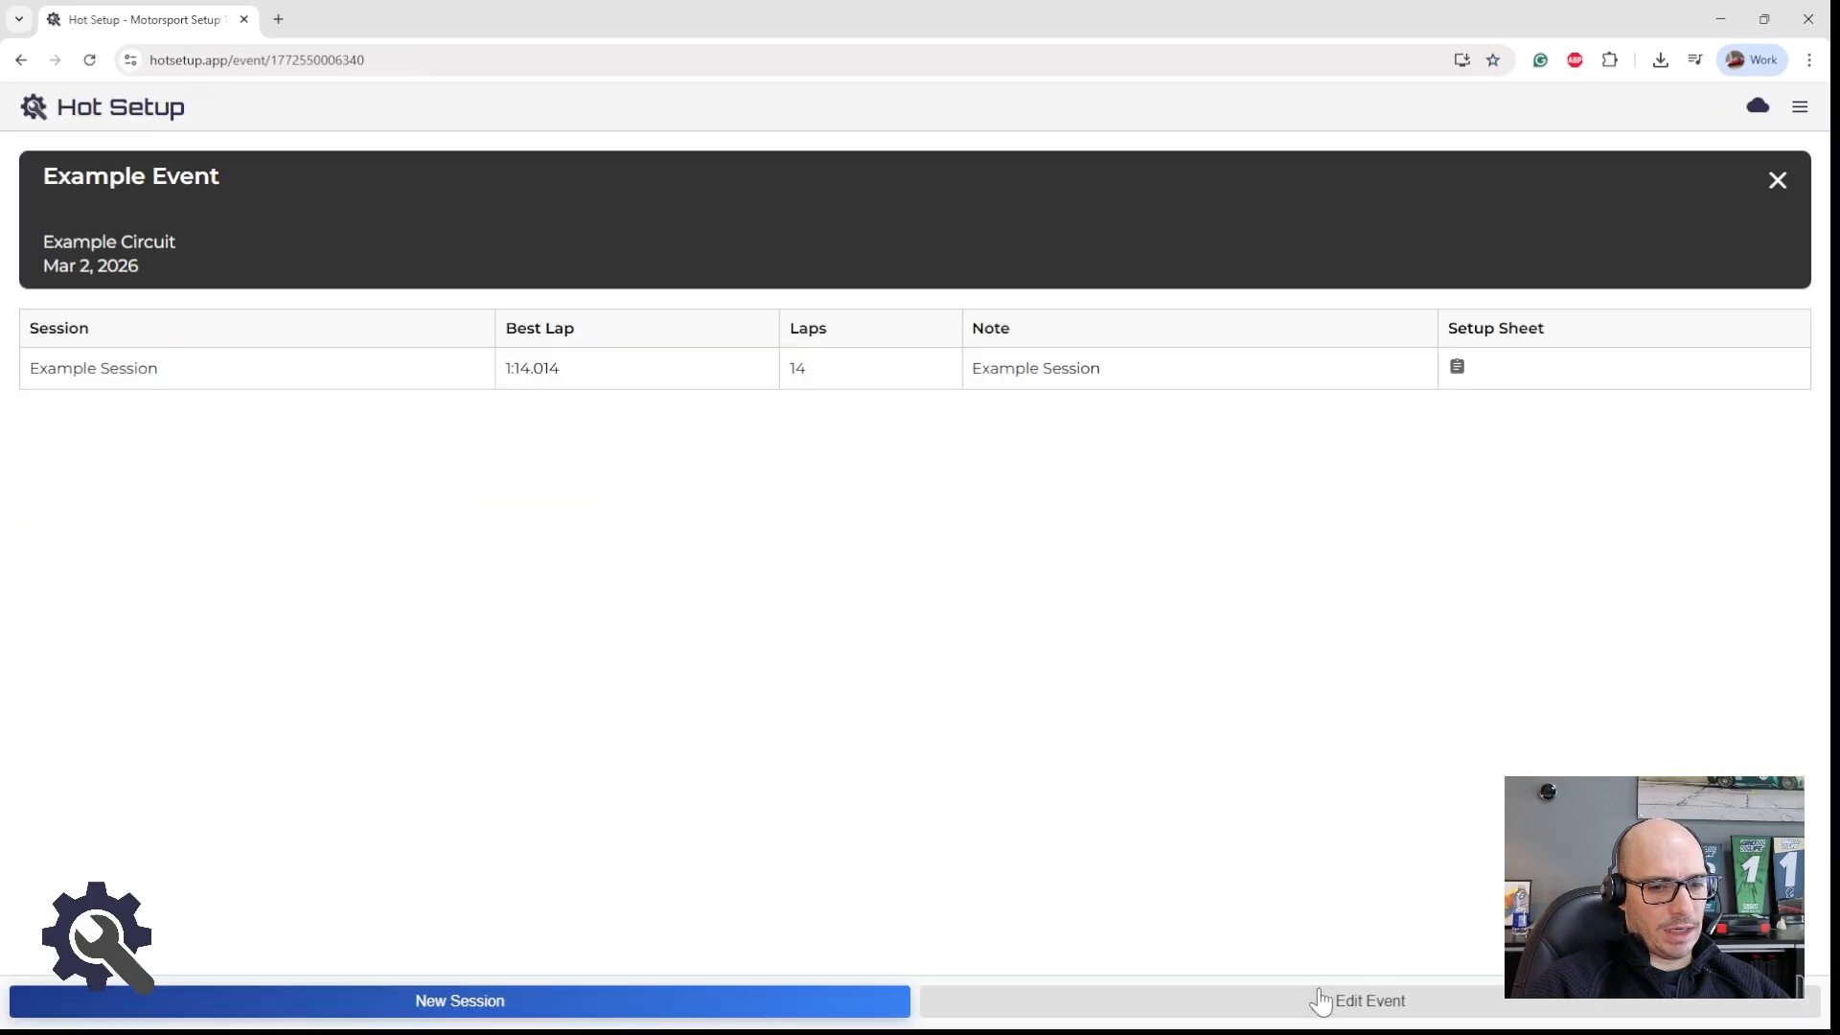
{"action": "left_click", "coordinate": [1396, 1008]}
{"action": "left_click", "coordinate": [1111, 791]}
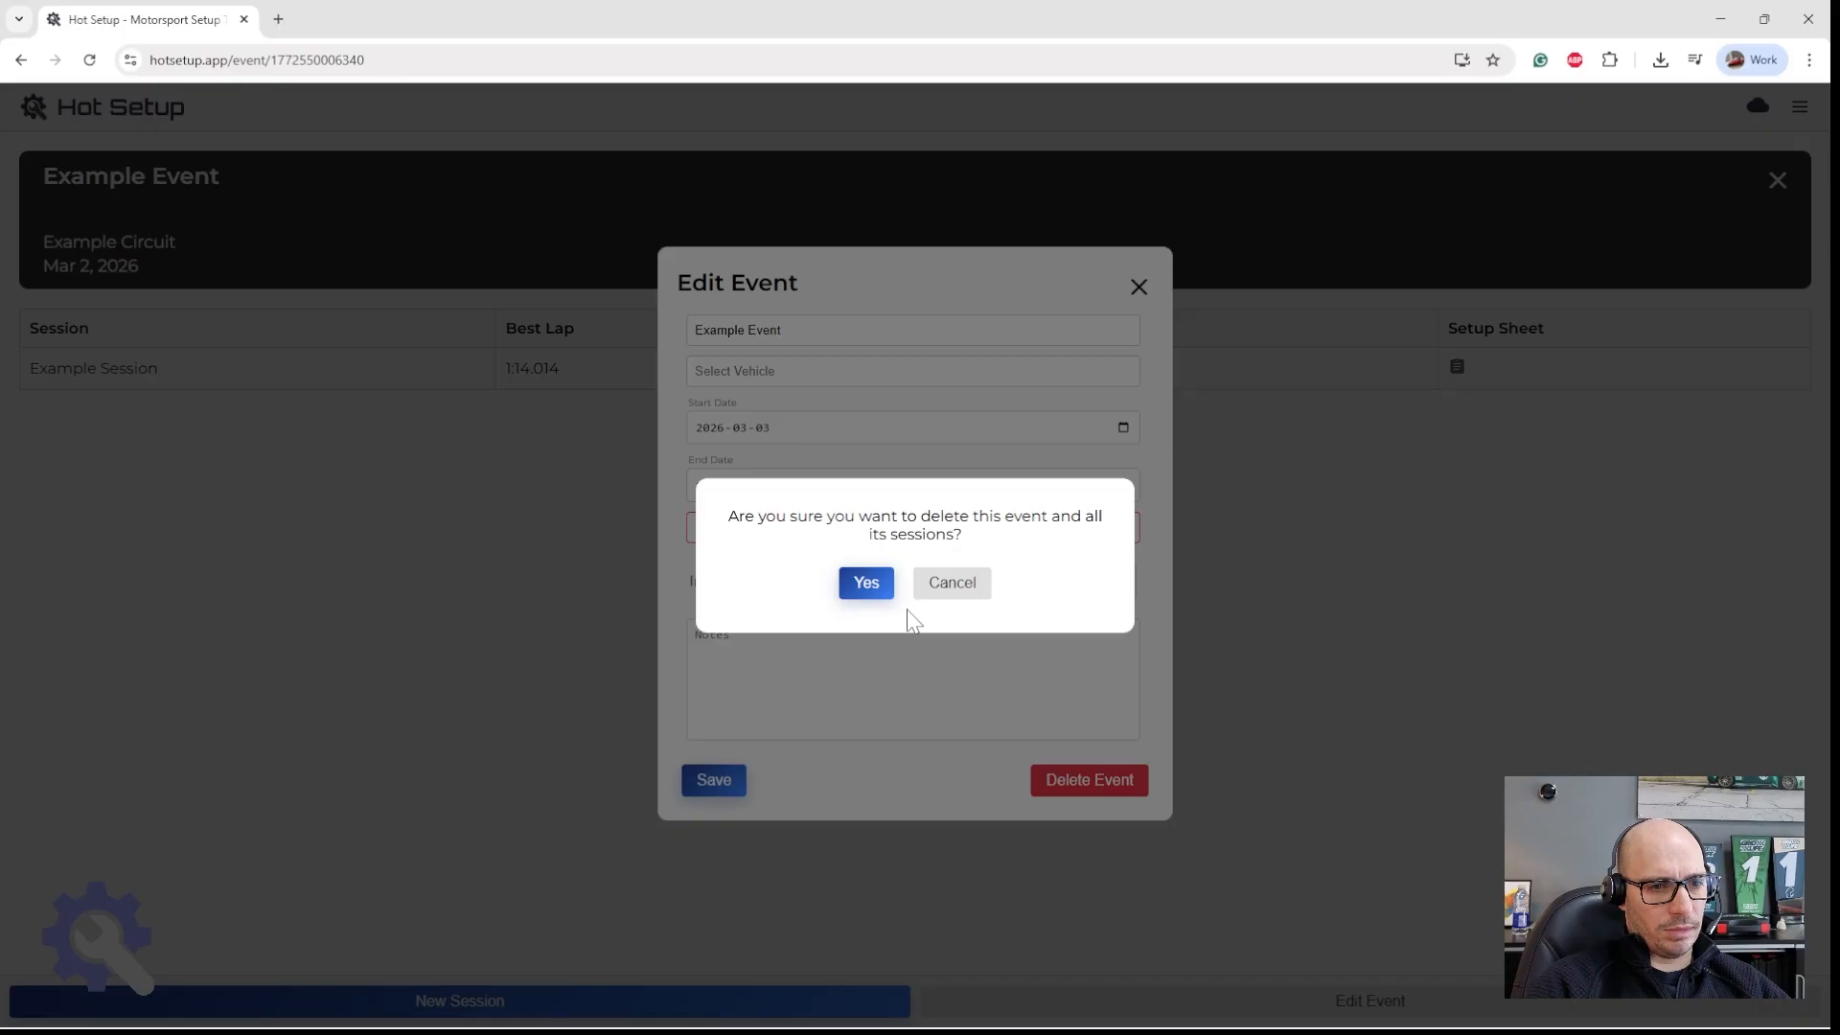
{"action": "left_click", "coordinate": [865, 583]}
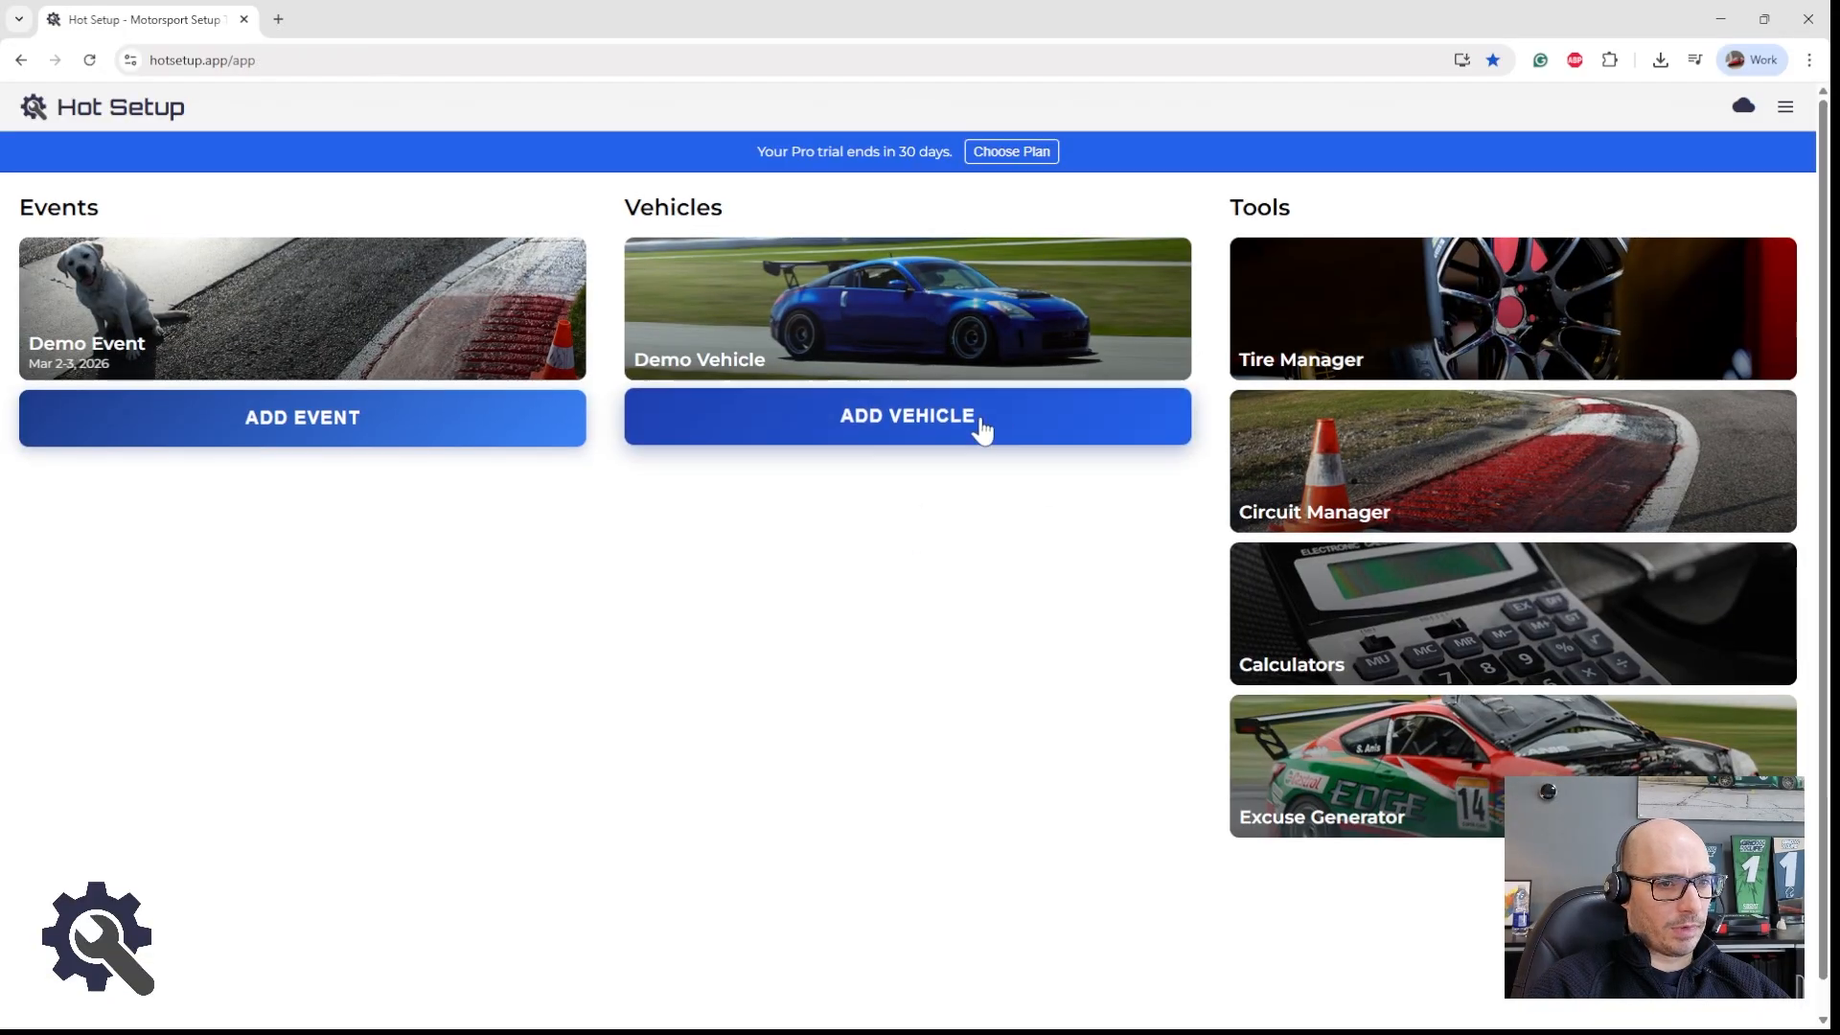
Step: Start a new suspension parameter for the Demo Vehicle and try the parameter types, ending with Four Corner
{"action": "left_click", "coordinate": [865, 318]}
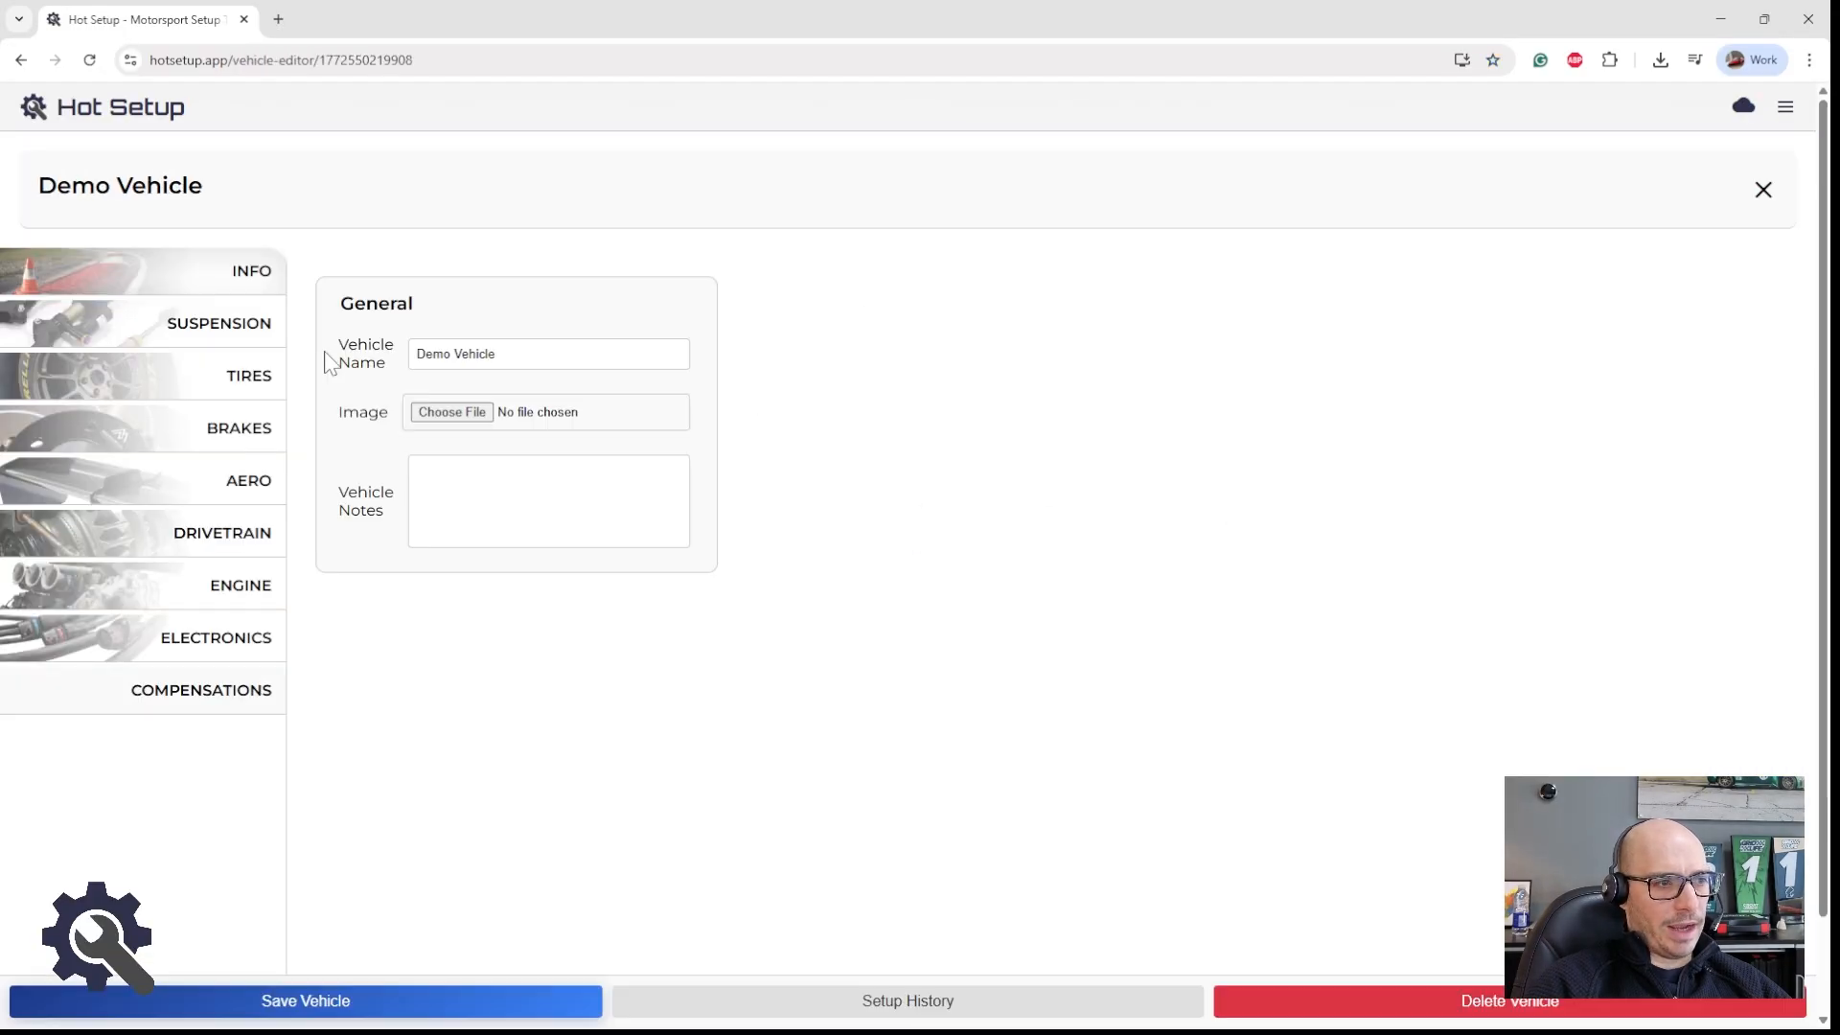
{"action": "left_click", "coordinate": [241, 335]}
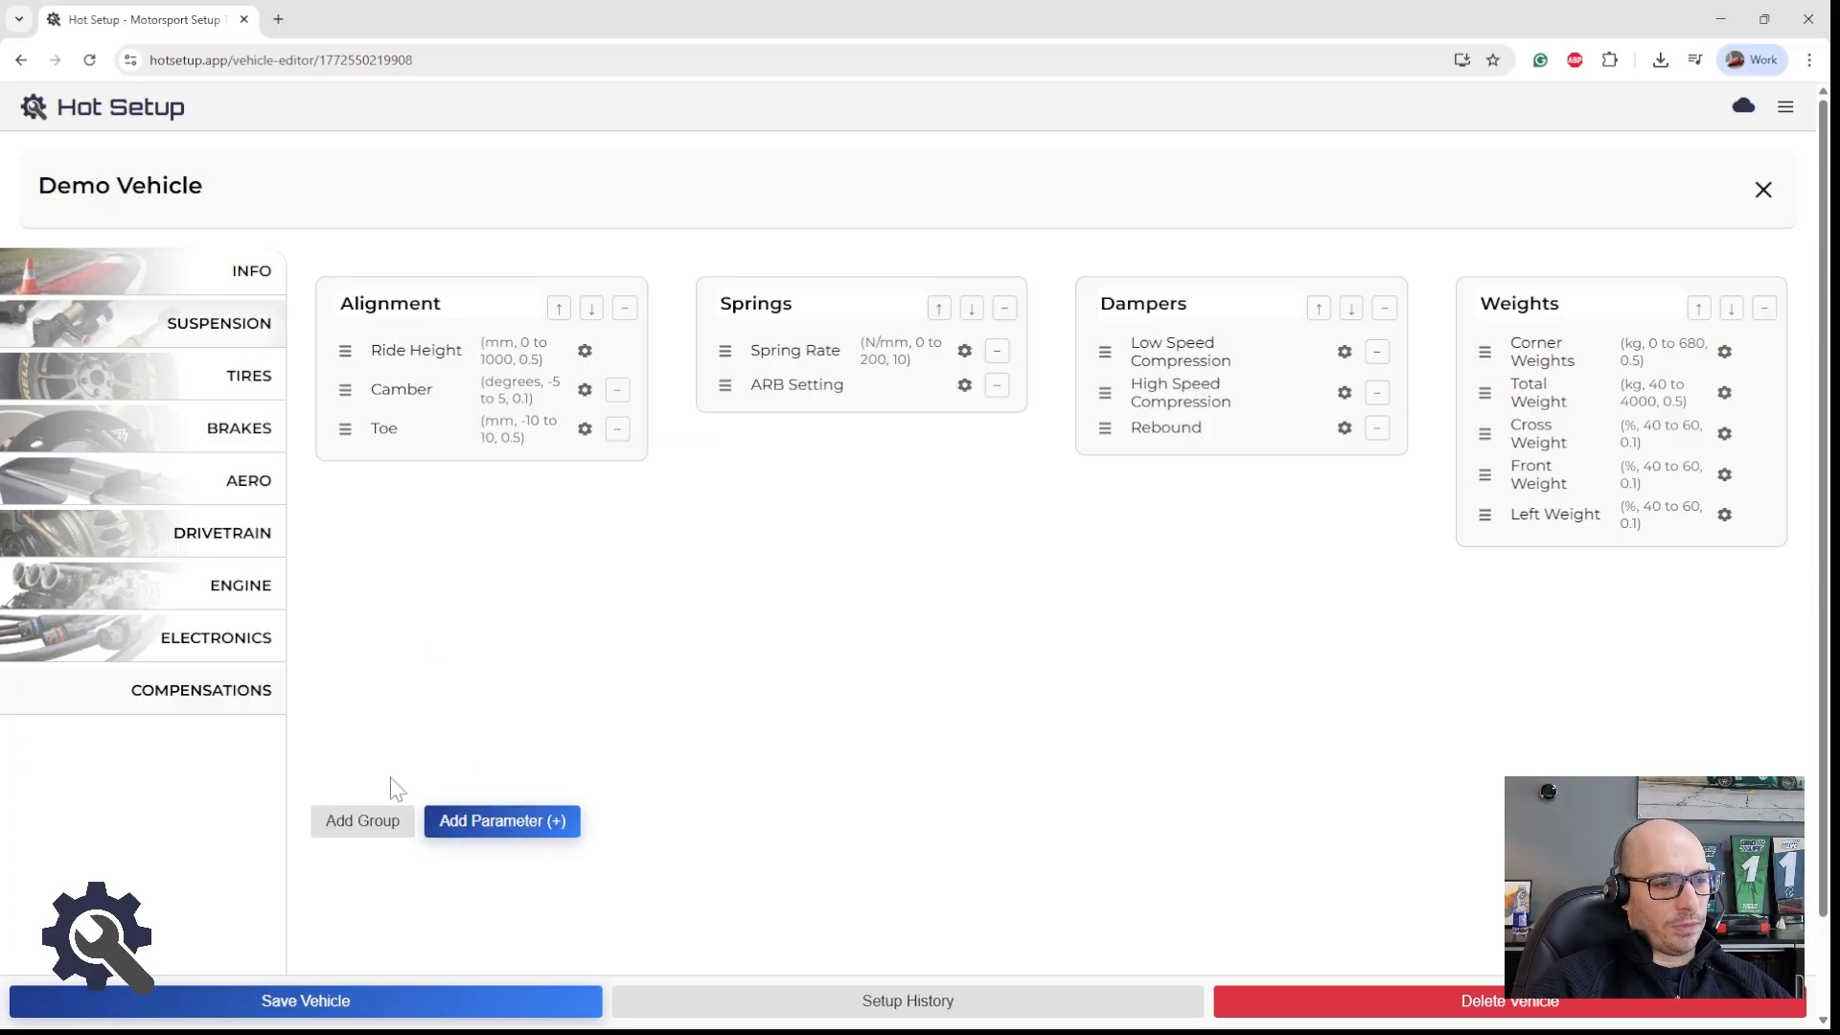
{"action": "left_click", "coordinate": [498, 824]}
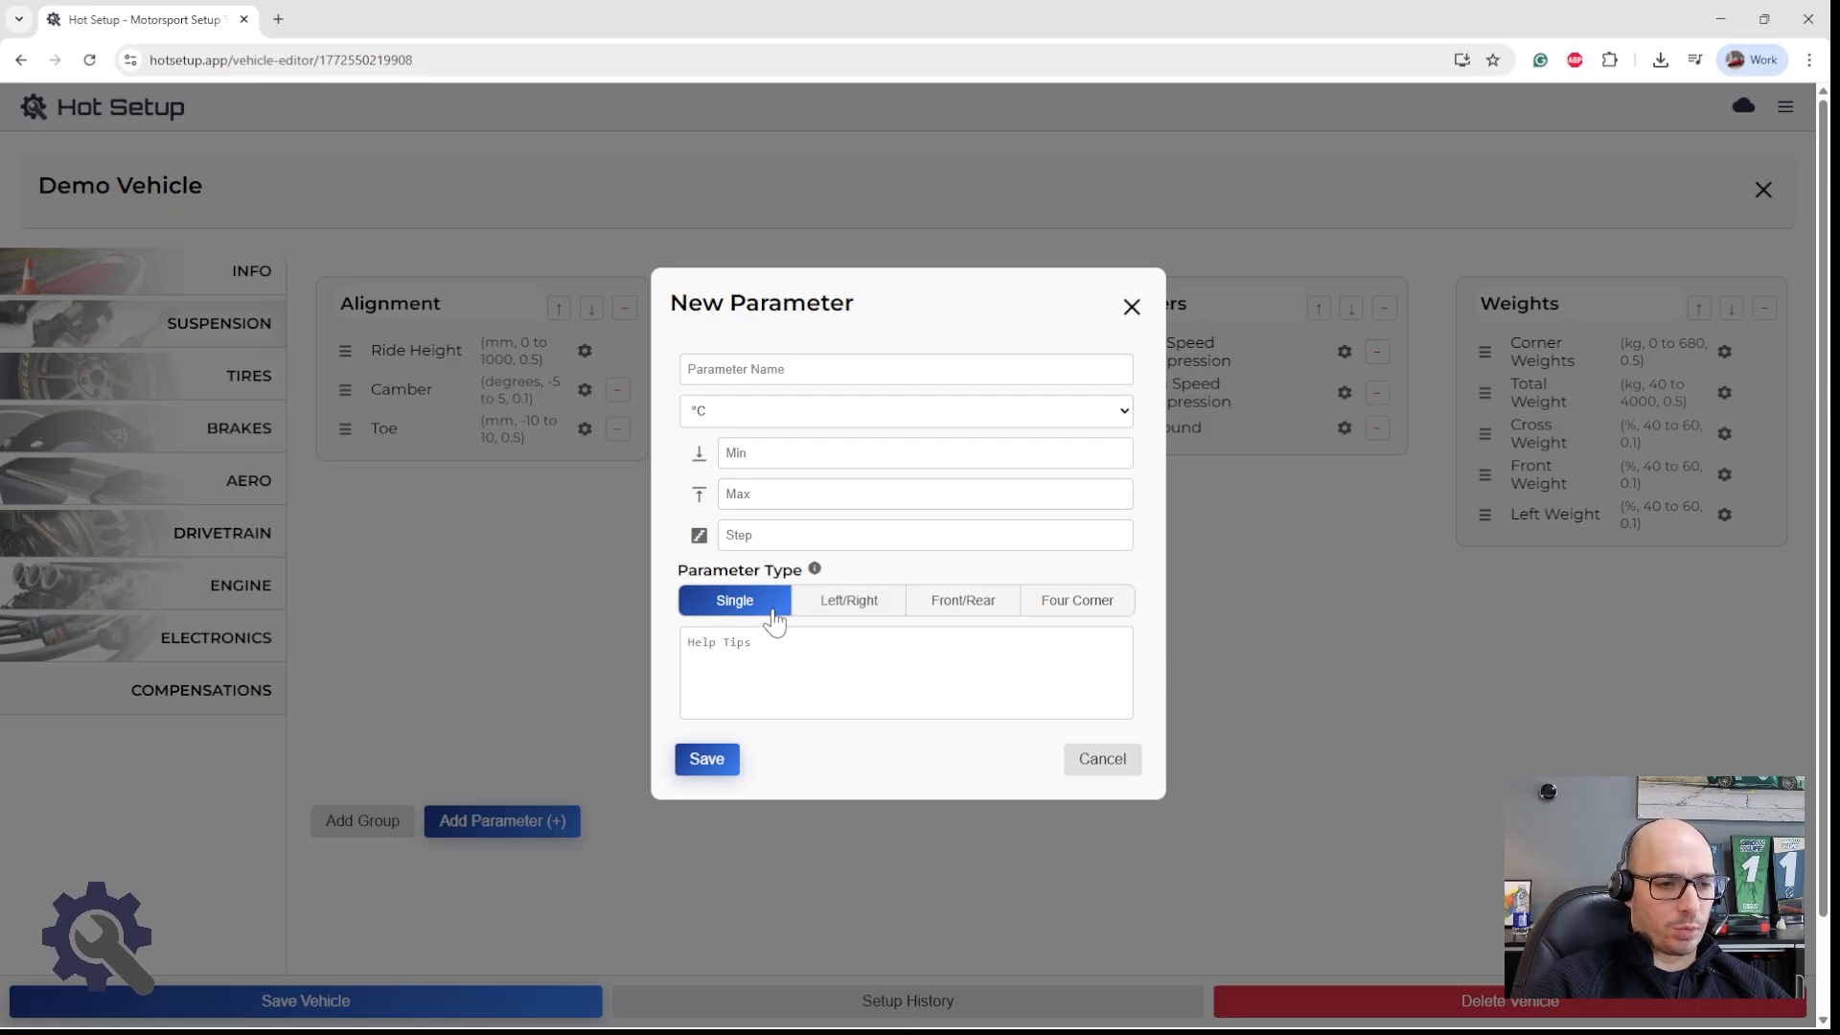
{"action": "left_click", "coordinate": [819, 616]}
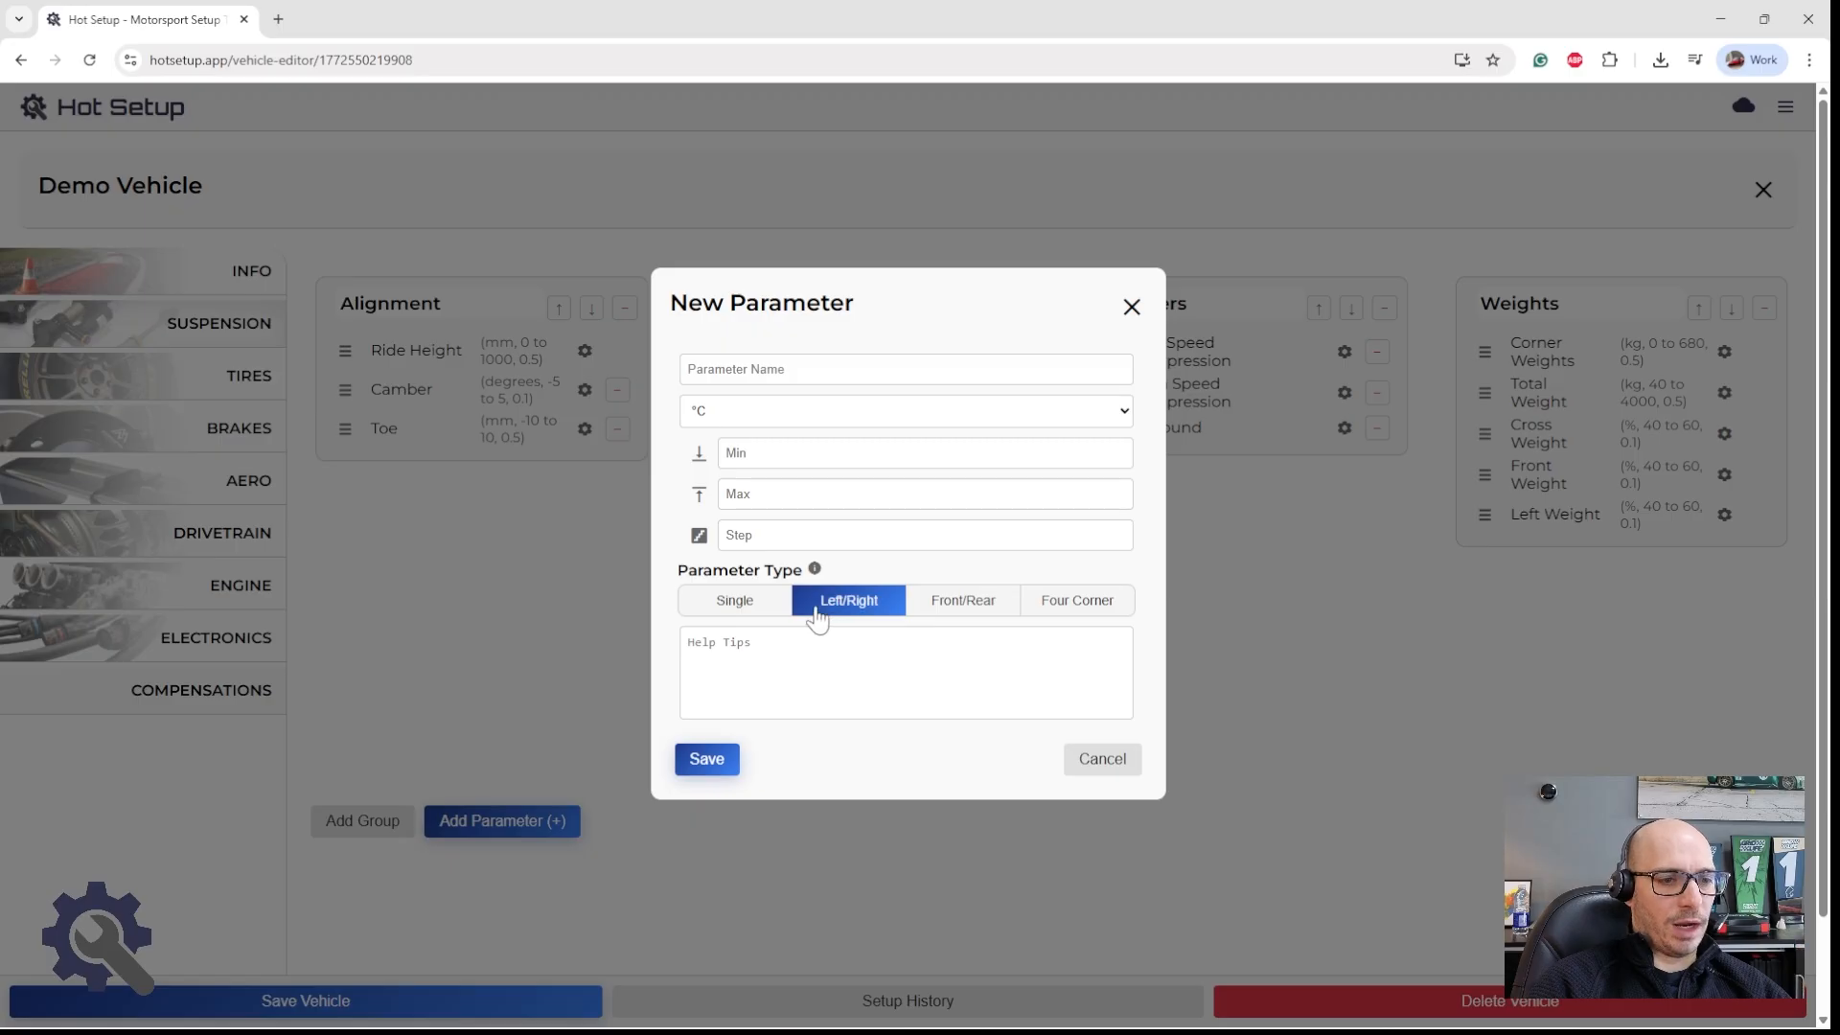
{"action": "left_click", "coordinate": [937, 614]}
{"action": "left_click", "coordinate": [1056, 614]}
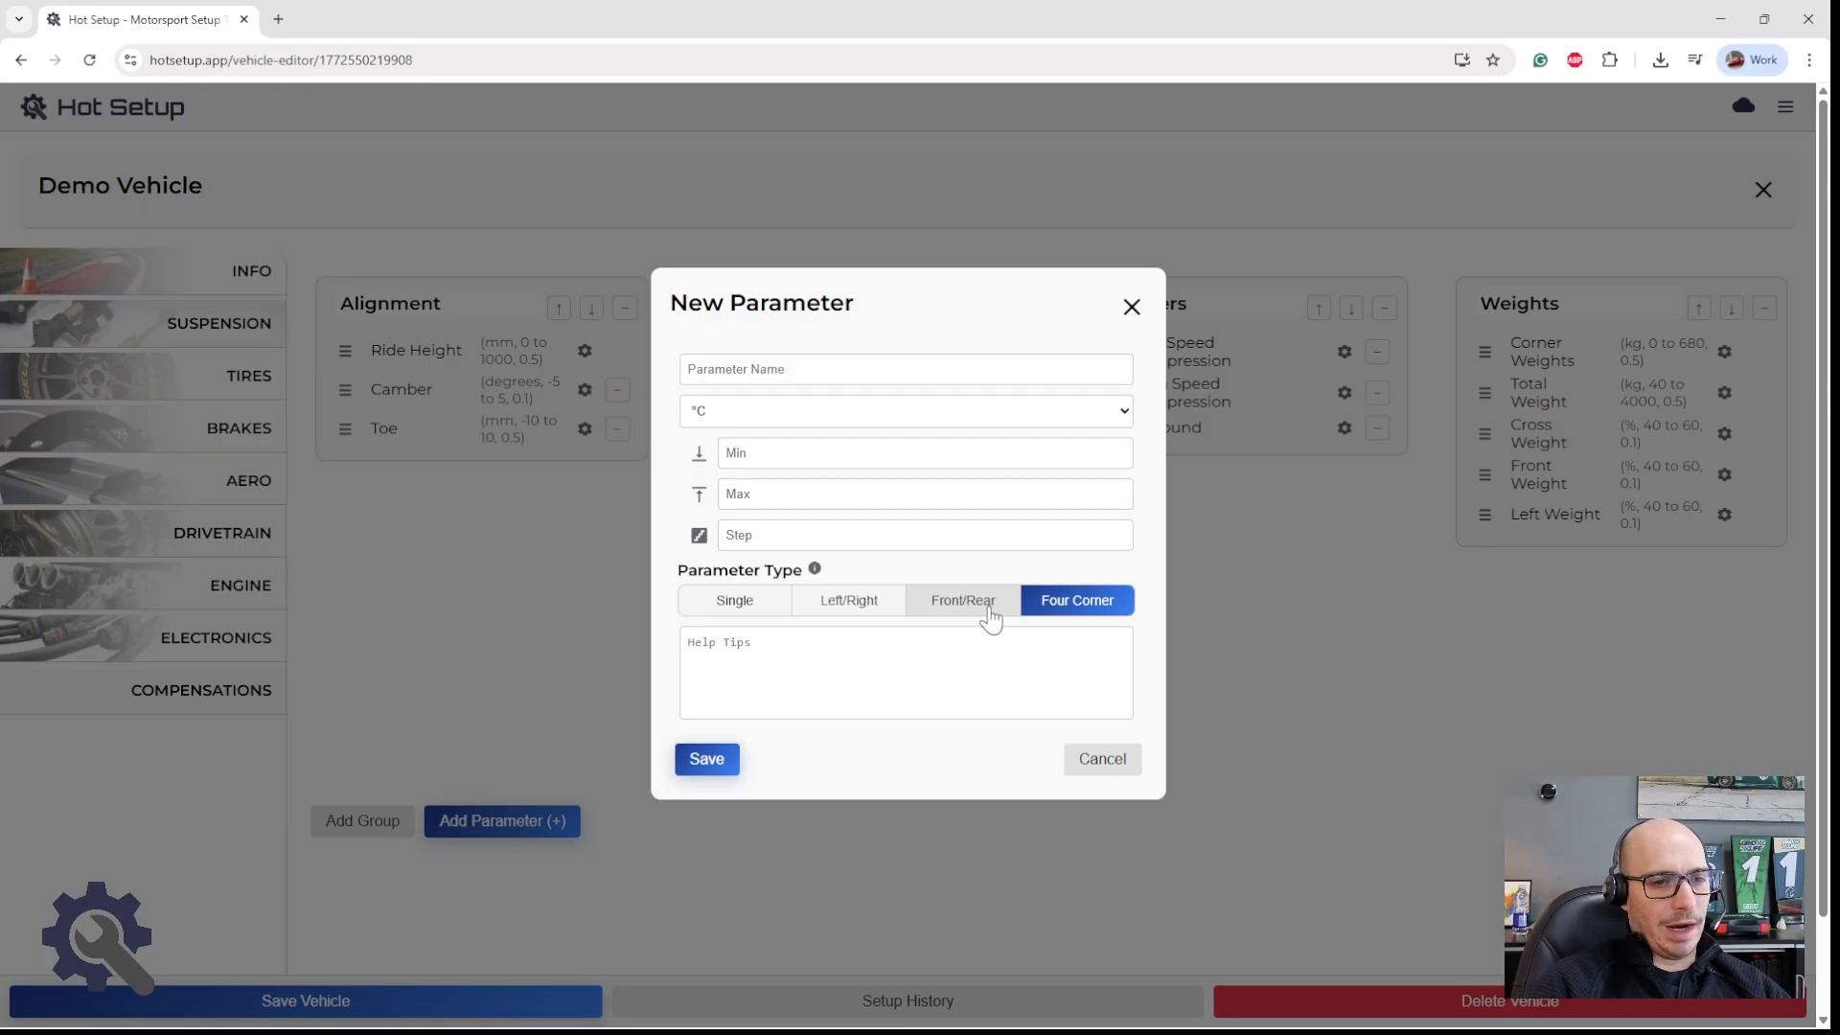
{"action": "left_click", "coordinate": [1000, 618]}
{"action": "left_click", "coordinate": [1024, 618]}
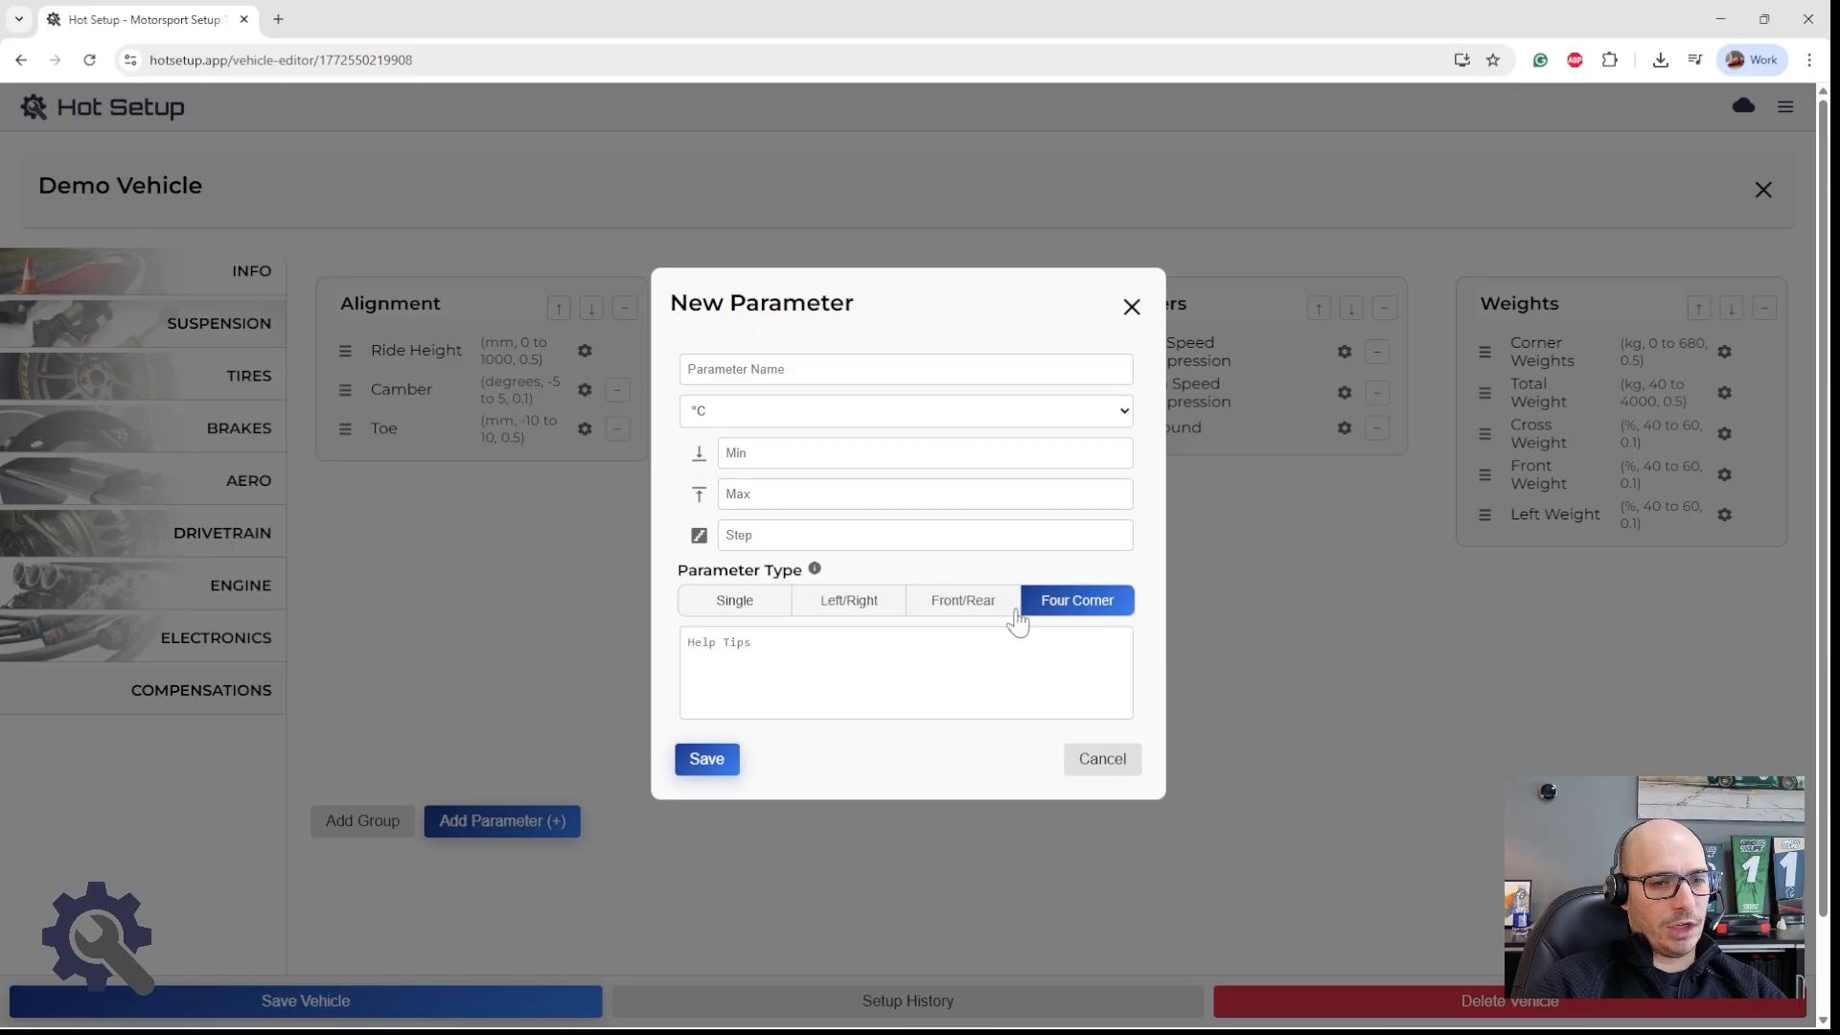
{"action": "left_click", "coordinate": [1013, 613]}
{"action": "left_click", "coordinate": [1030, 618]}
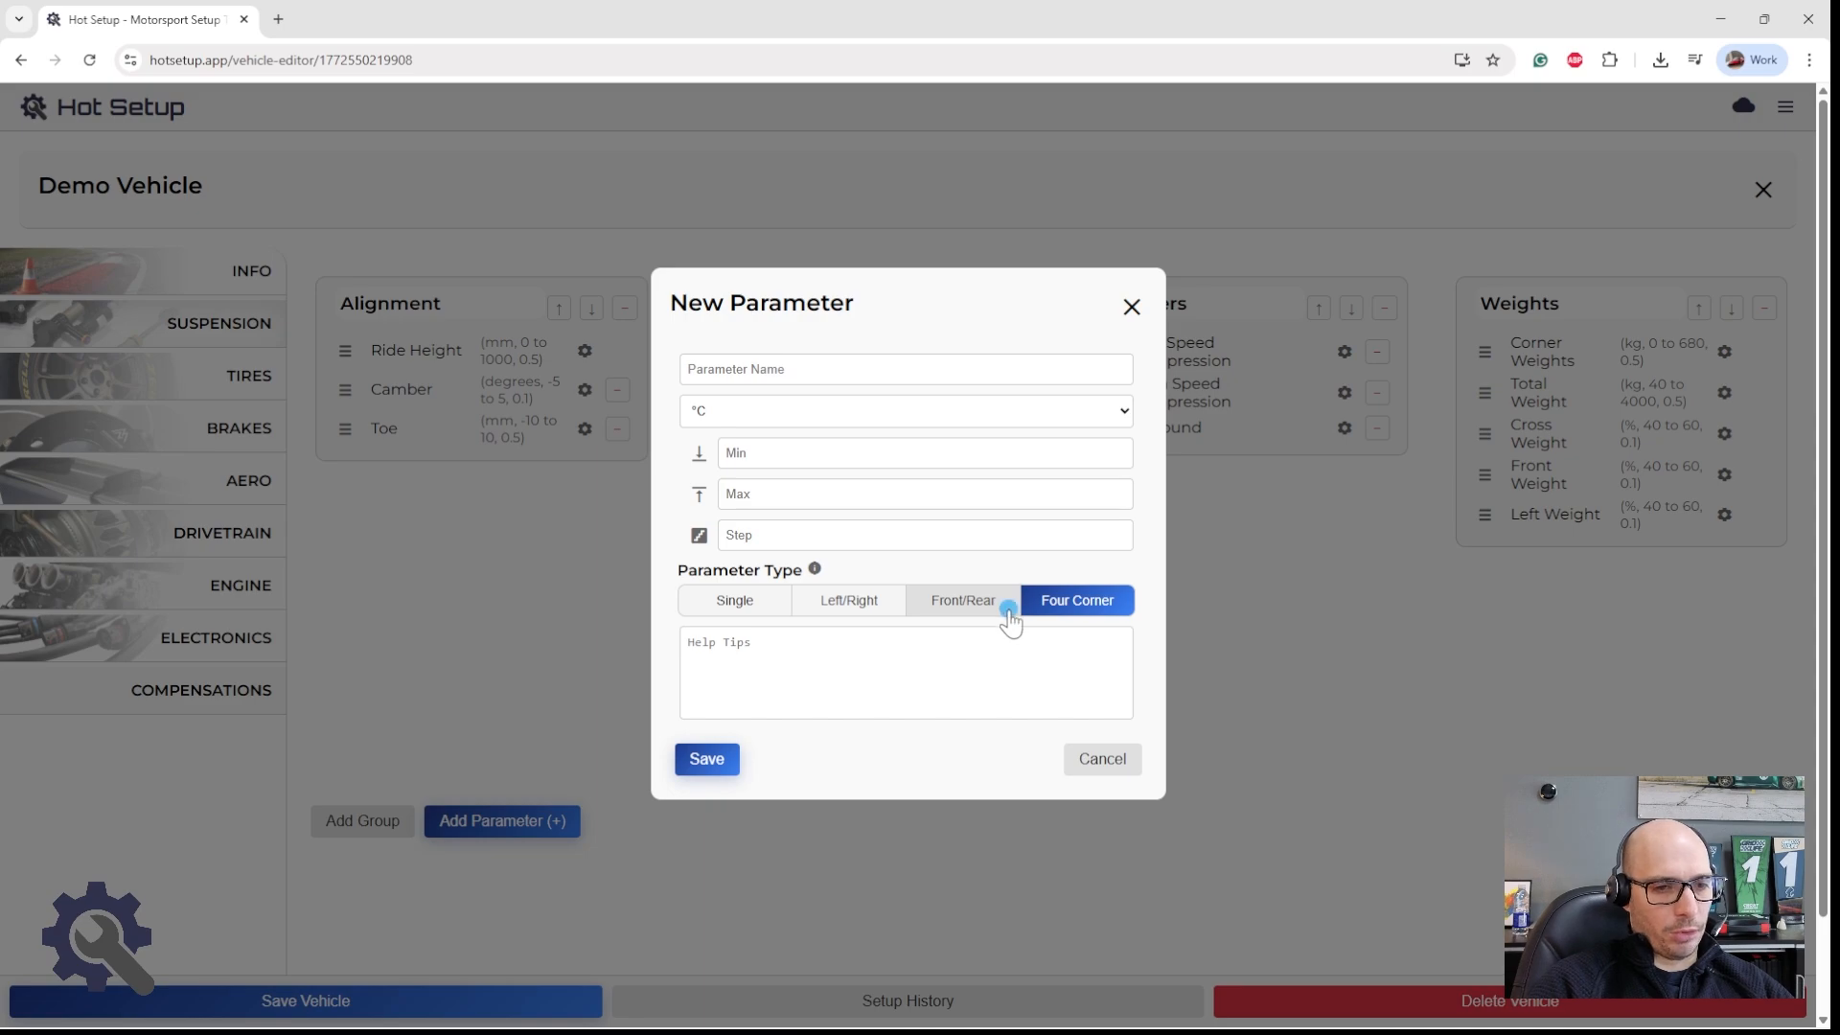
{"action": "left_click", "coordinate": [1008, 612]}
{"action": "left_click", "coordinate": [1041, 613]}
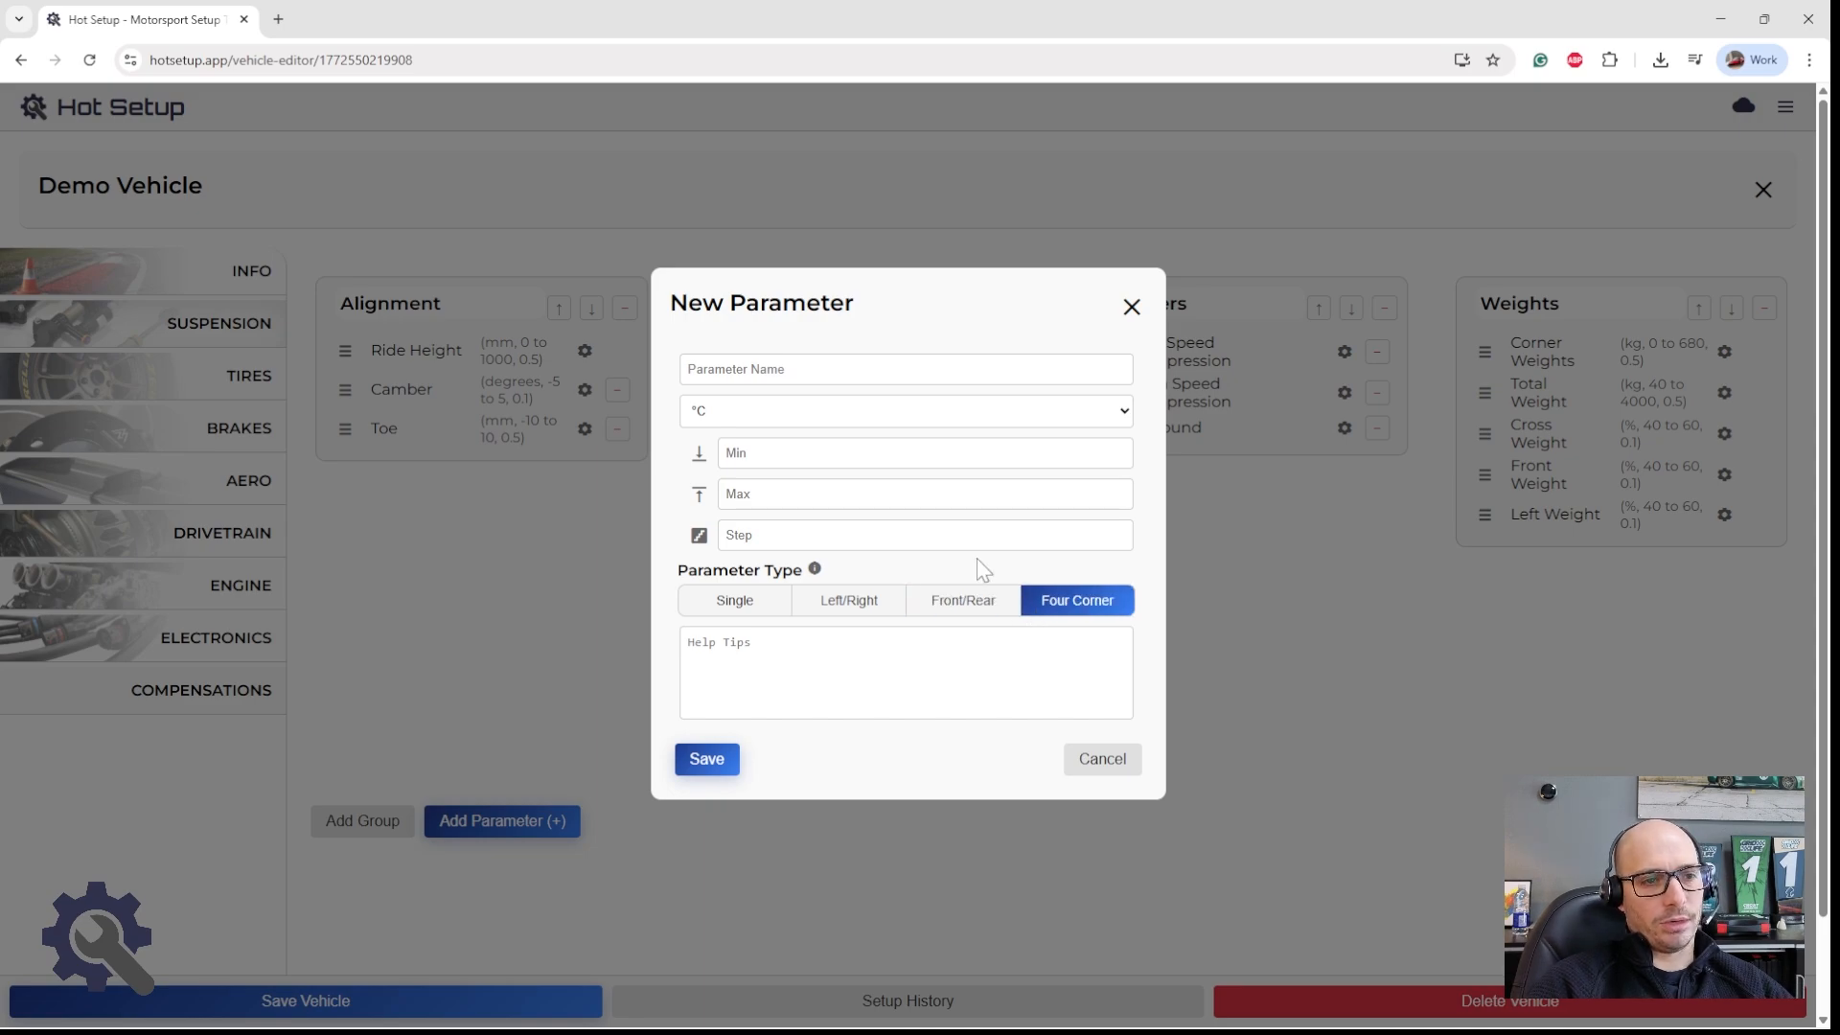
Step: Try °F, mm and inch as the new parameter's unit, discard the parameter and close the vehicle editor
{"action": "left_click", "coordinate": [824, 414]}
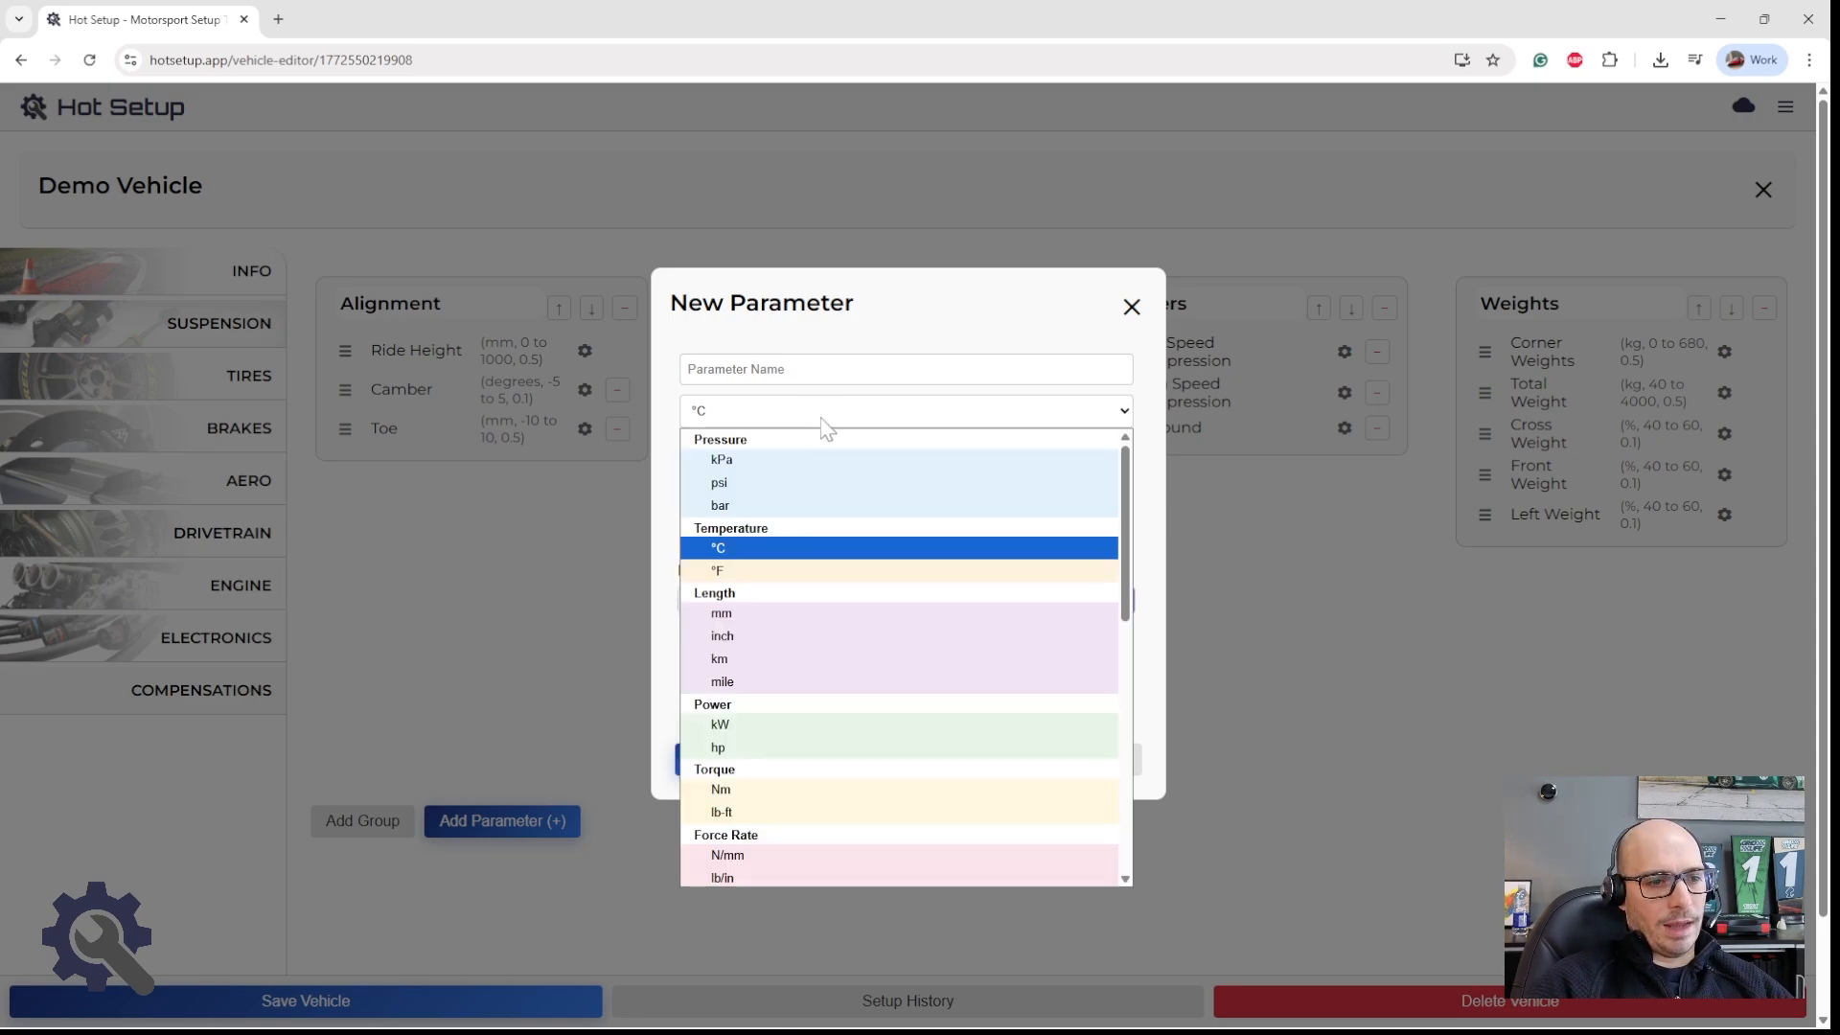
{"action": "left_click", "coordinate": [819, 412]}
{"action": "left_click", "coordinate": [817, 414]}
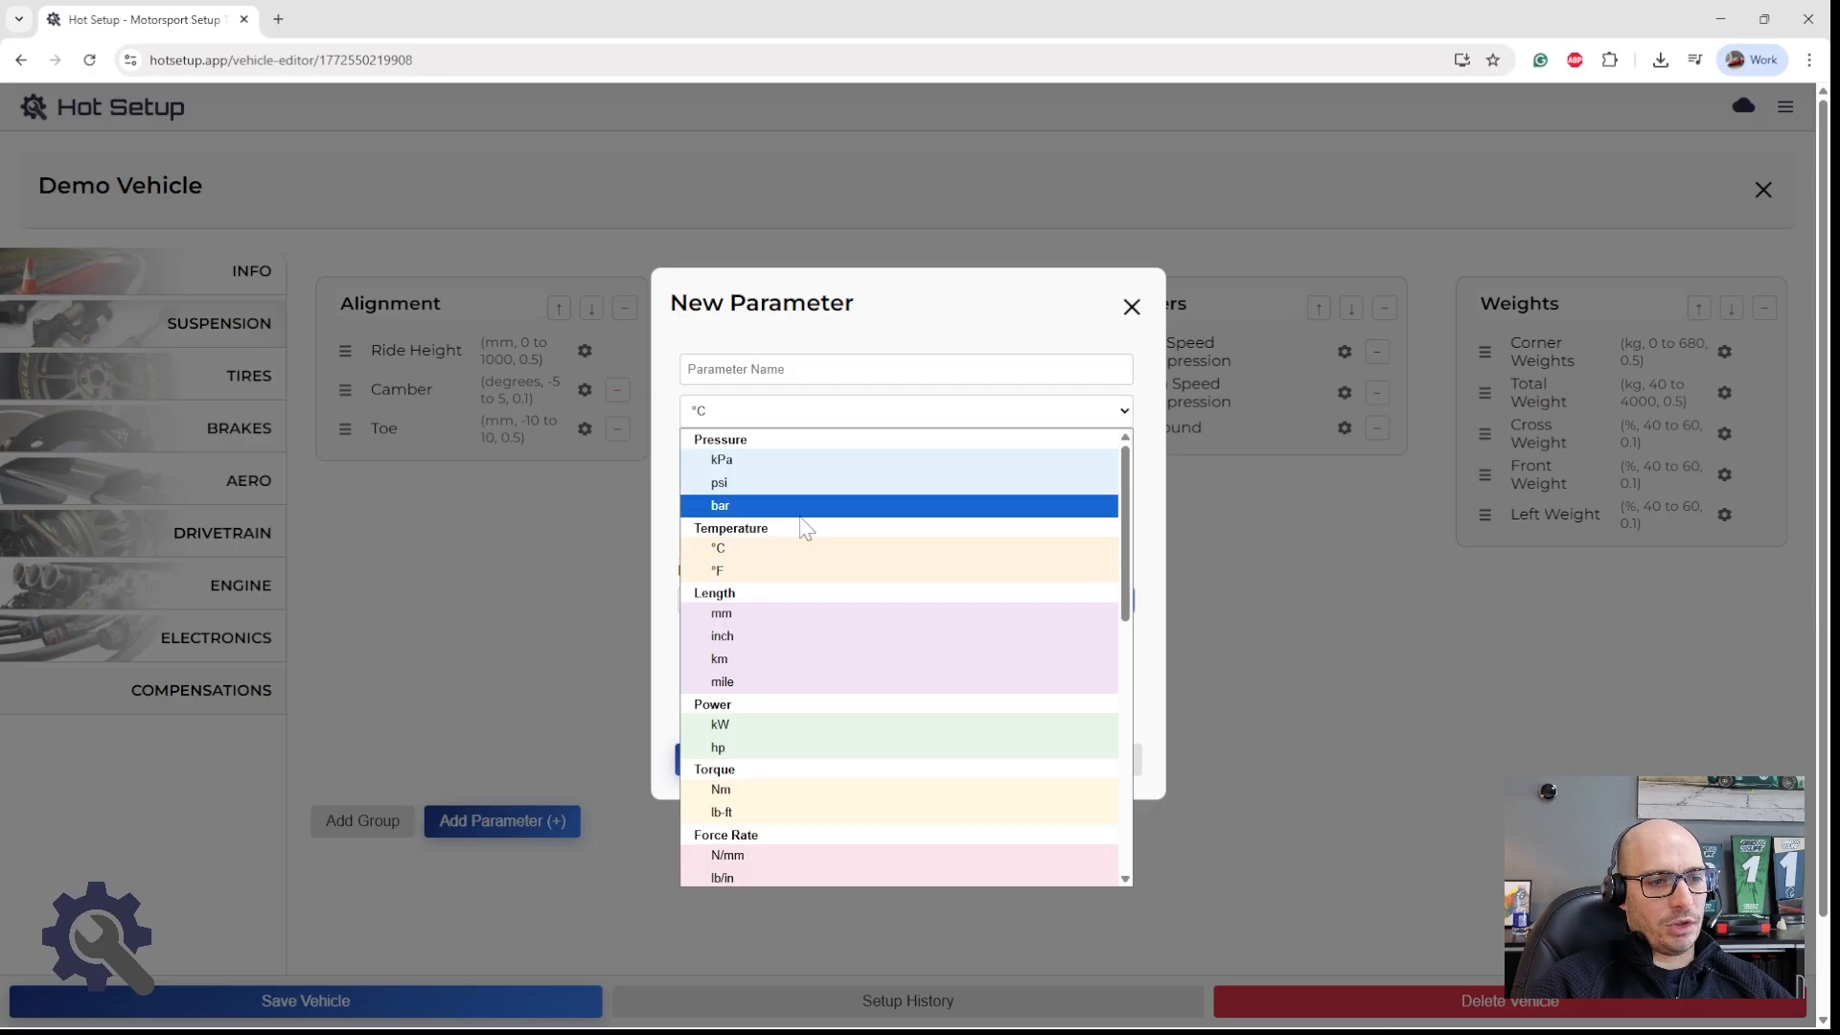
{"action": "left_click", "coordinate": [788, 573]}
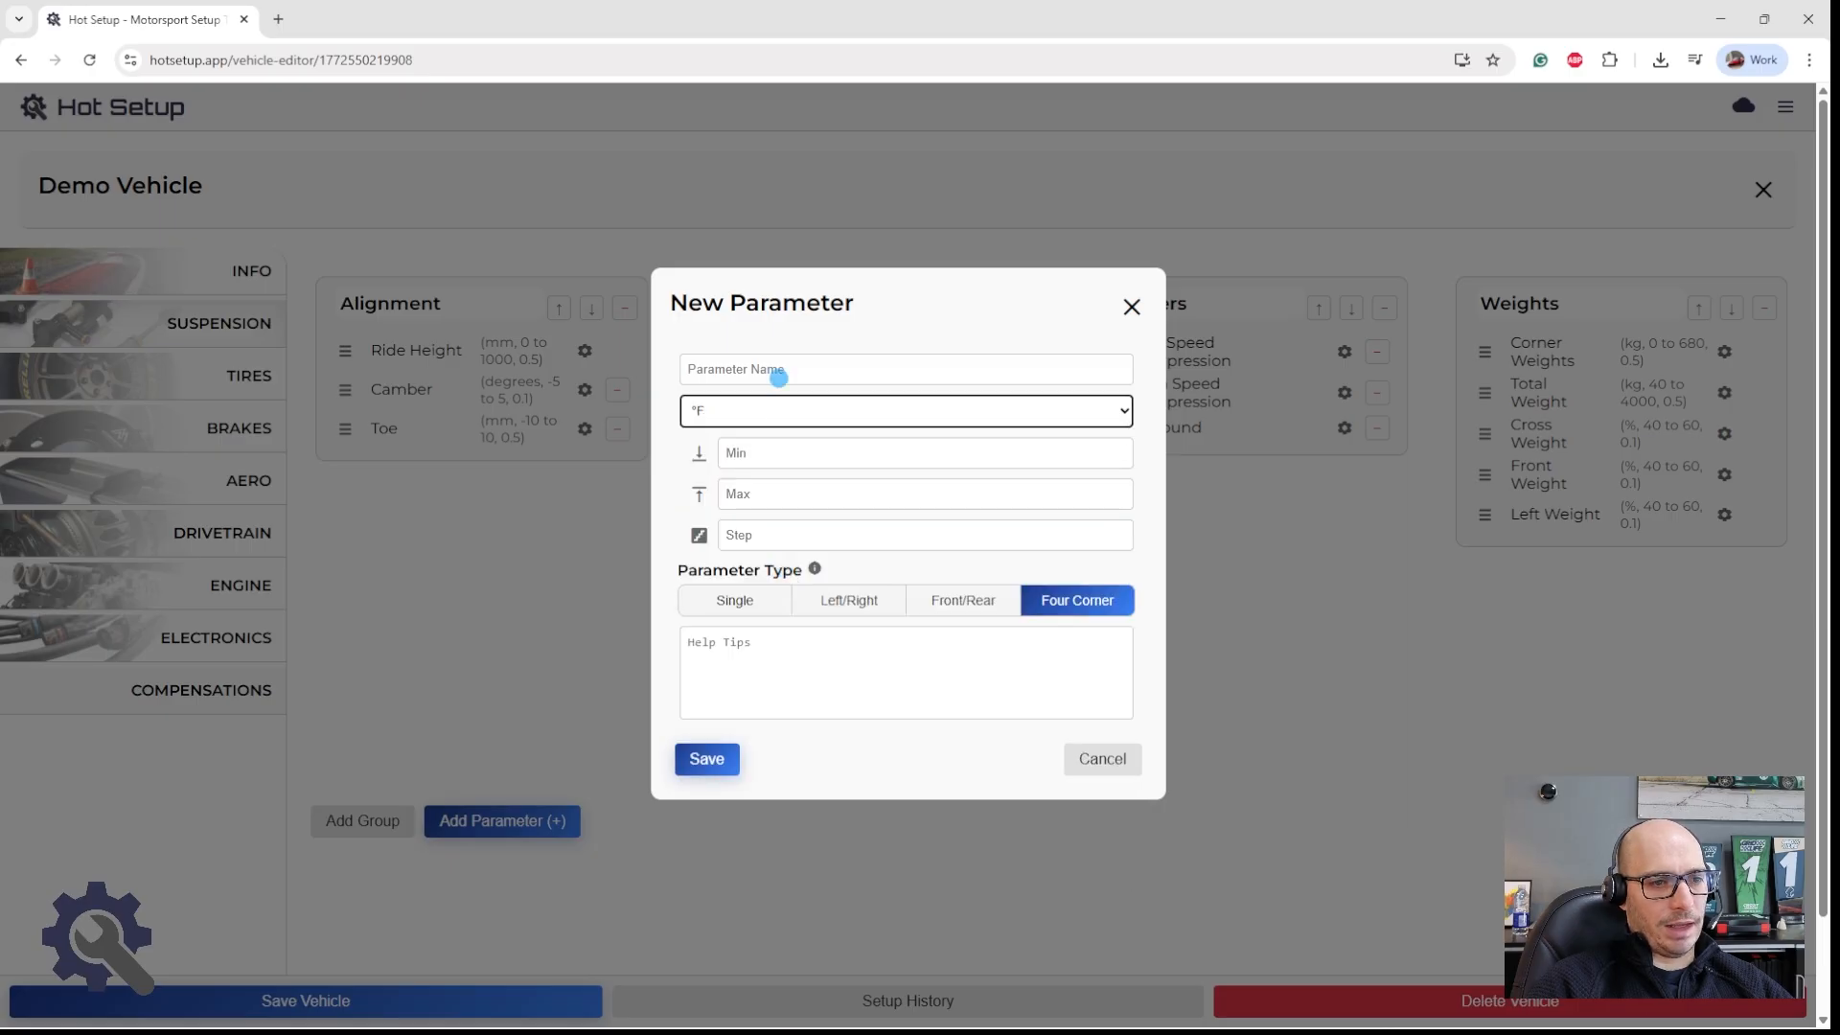
{"action": "left_click", "coordinate": [776, 375]}
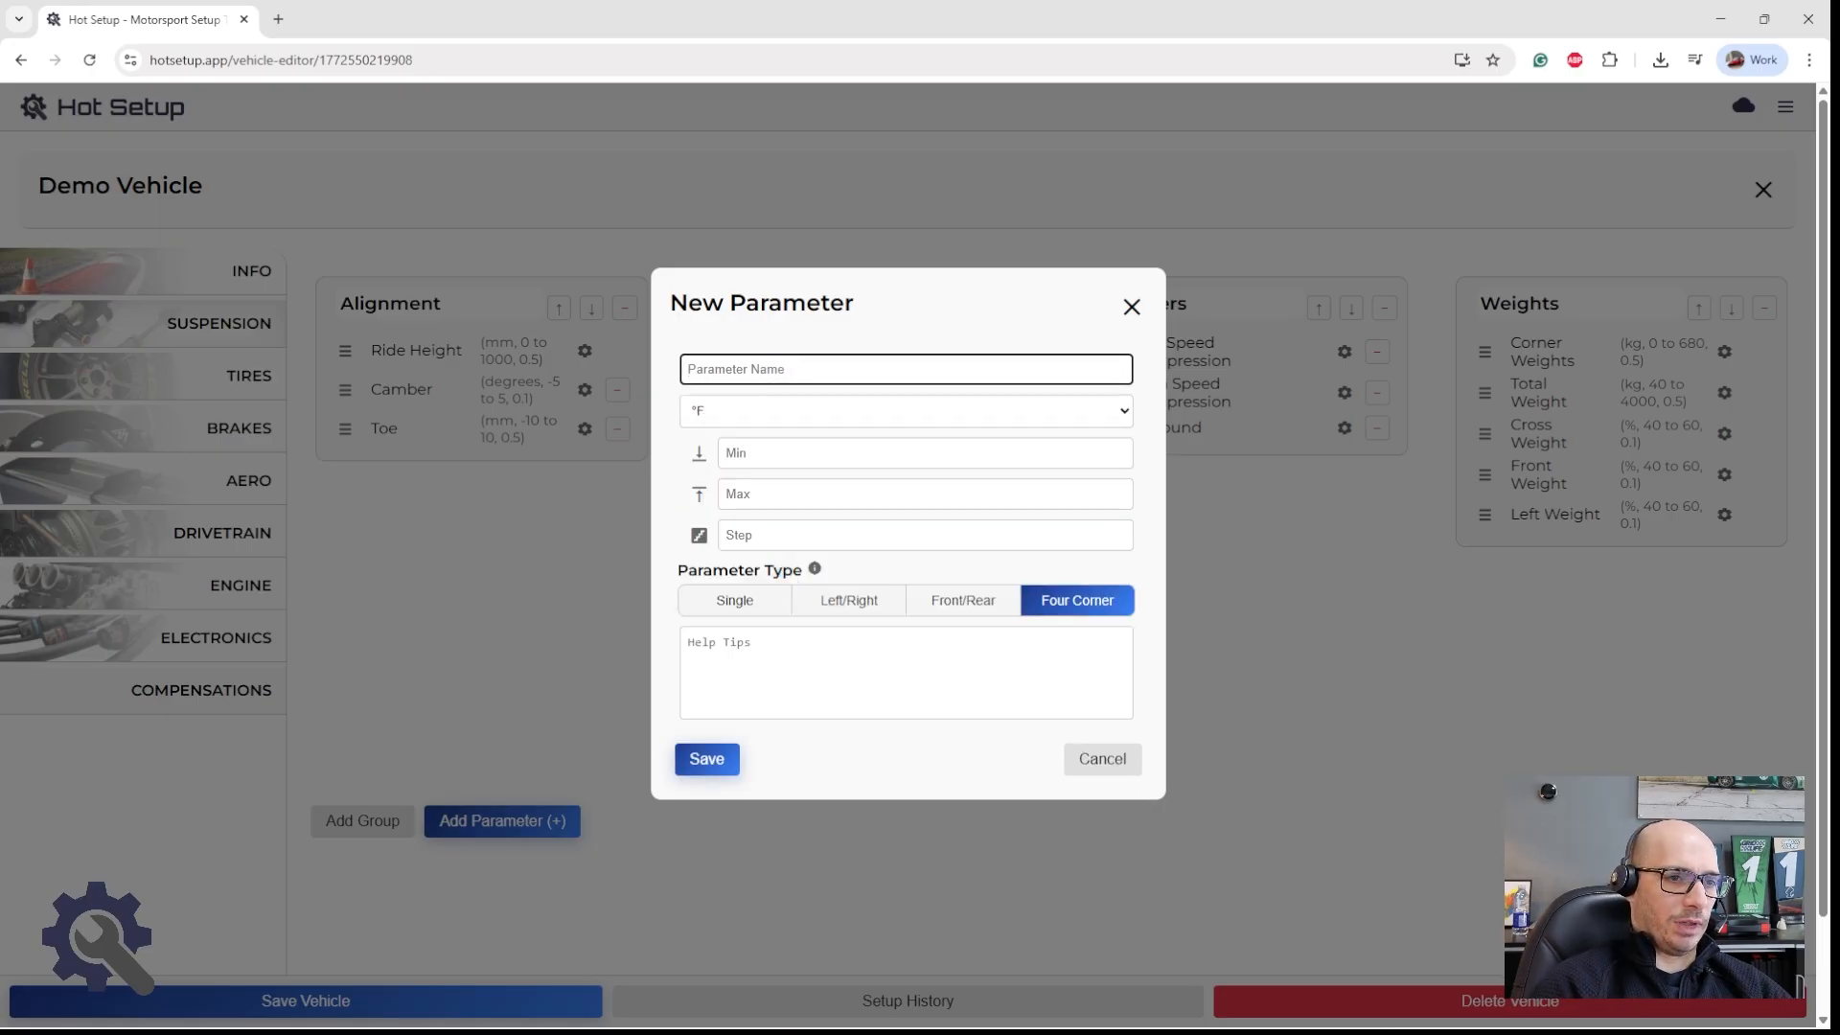
{"action": "left_click", "coordinate": [786, 418]}
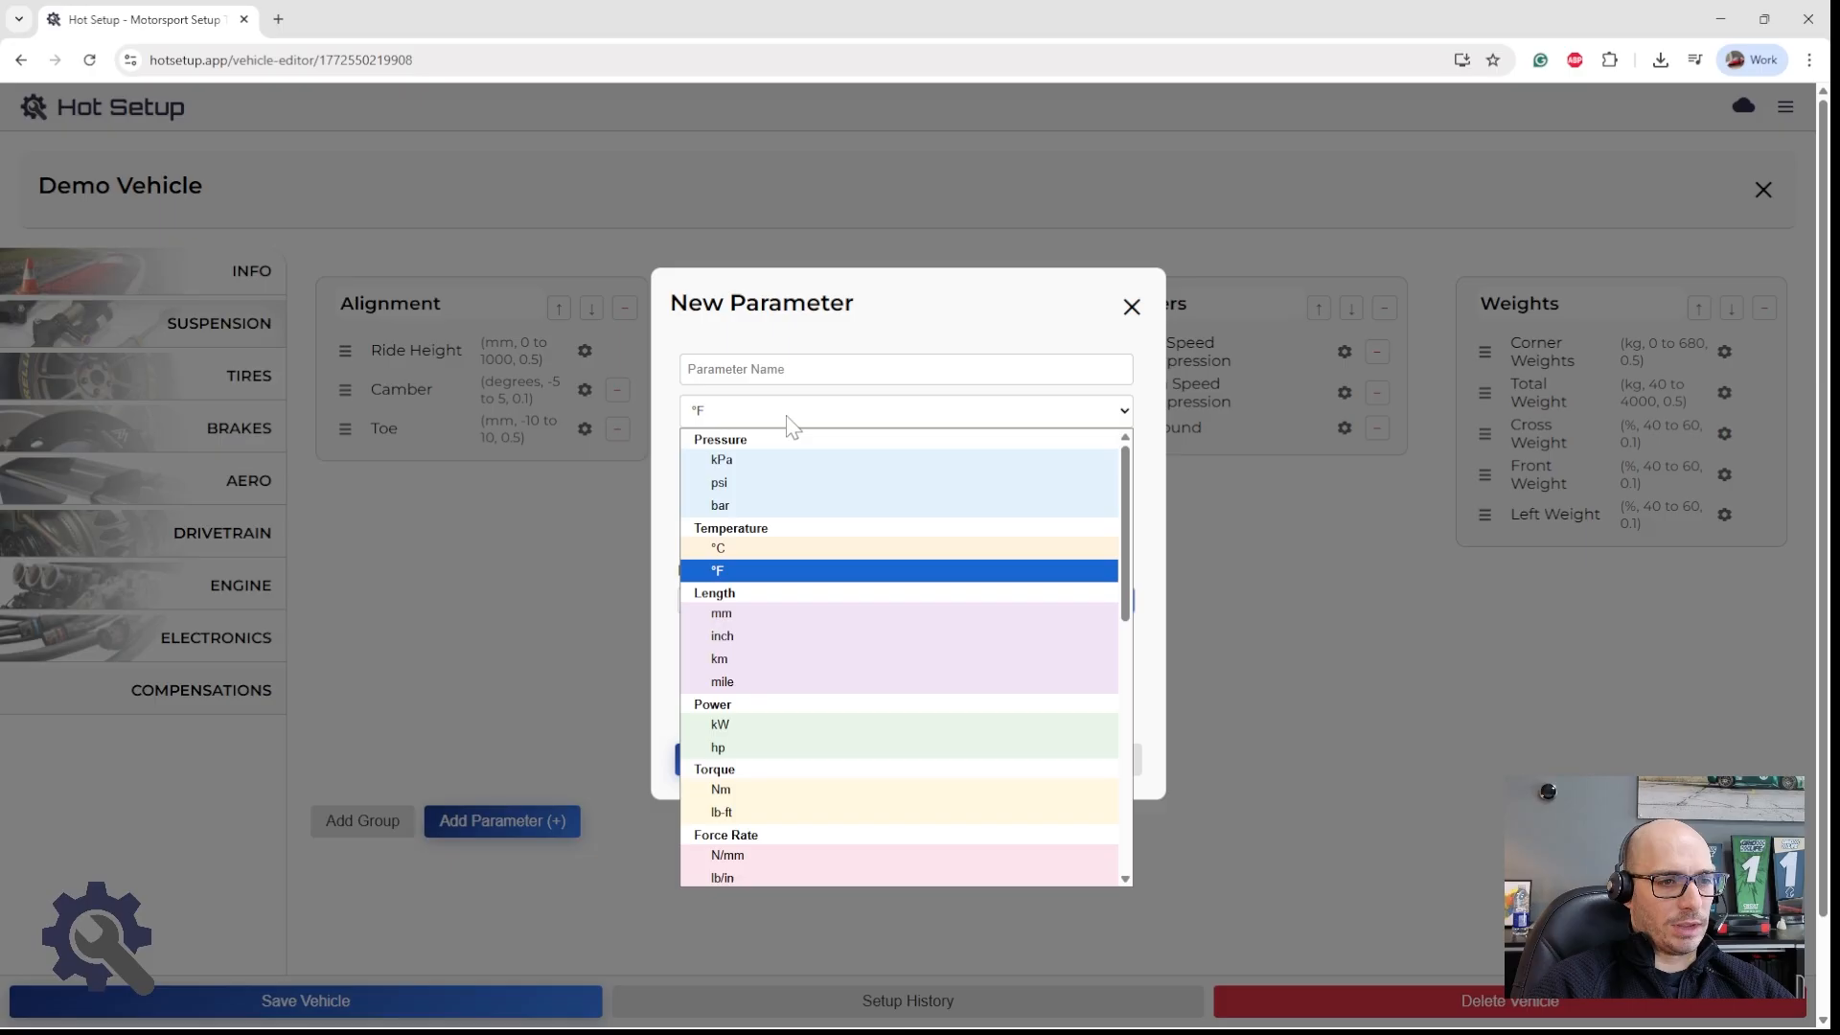
{"action": "left_click", "coordinate": [756, 618]}
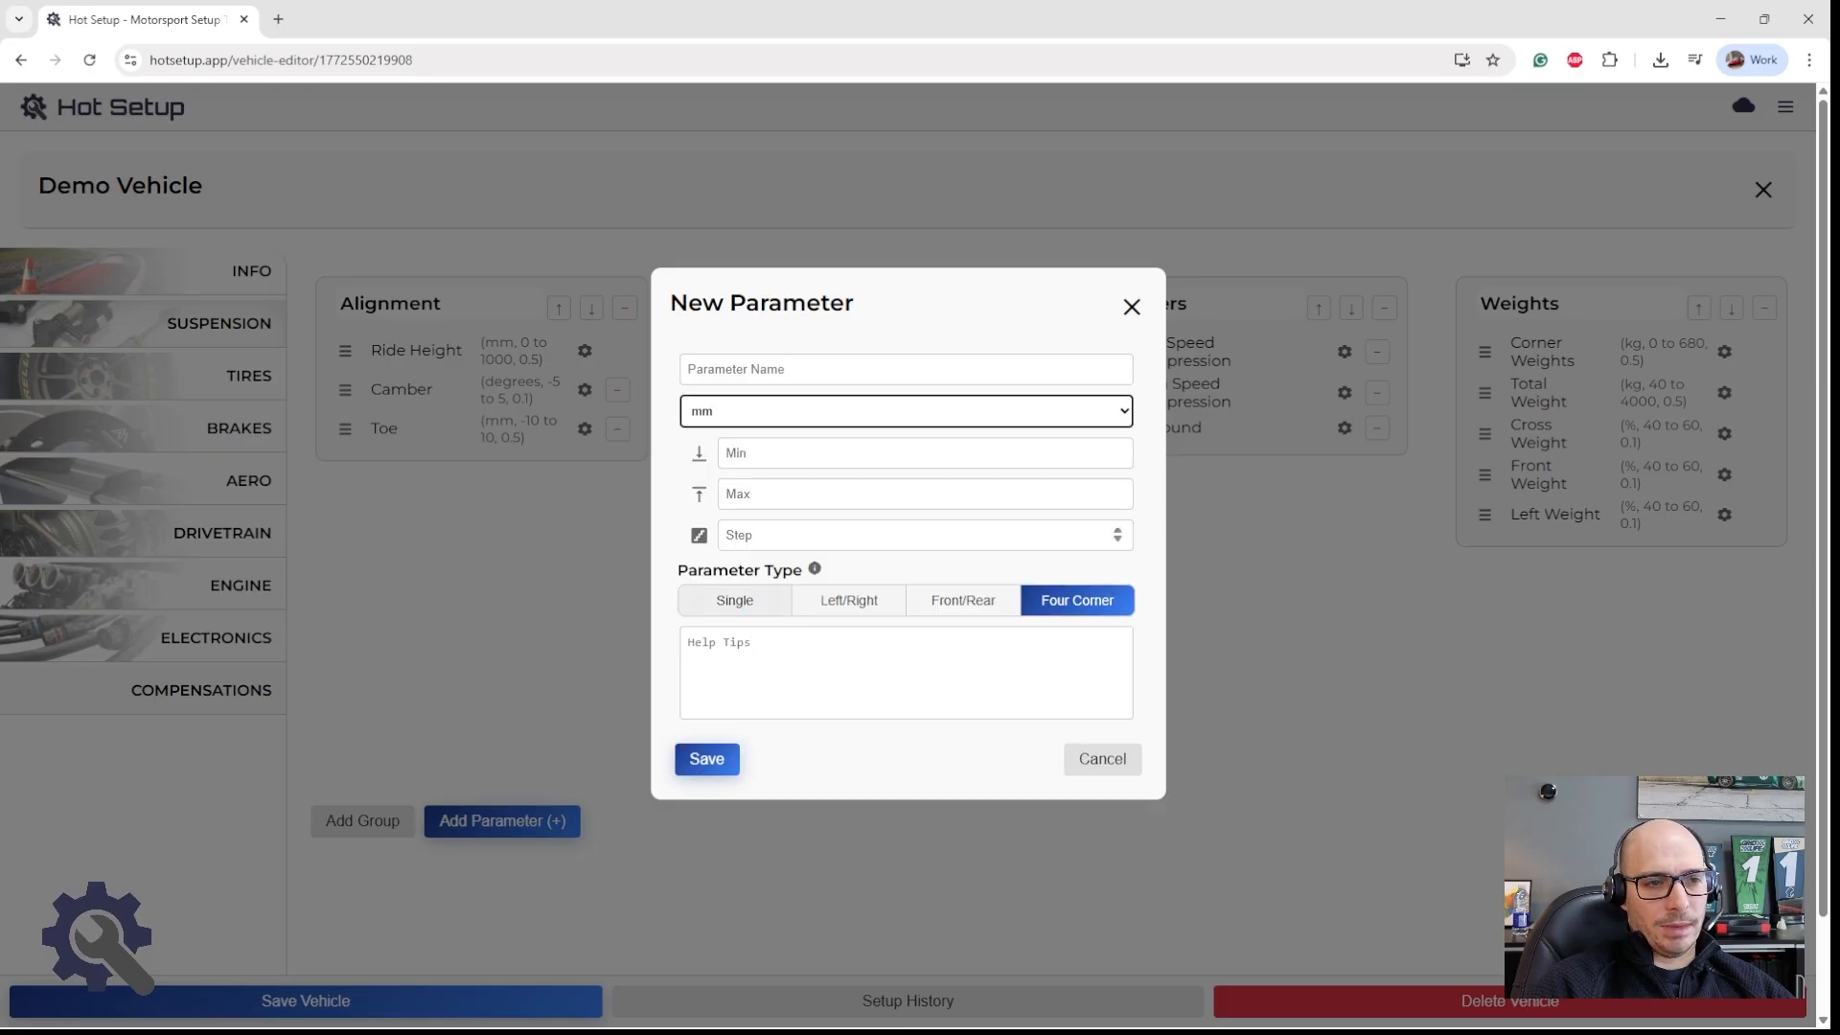
{"action": "left_click", "coordinate": [786, 418]}
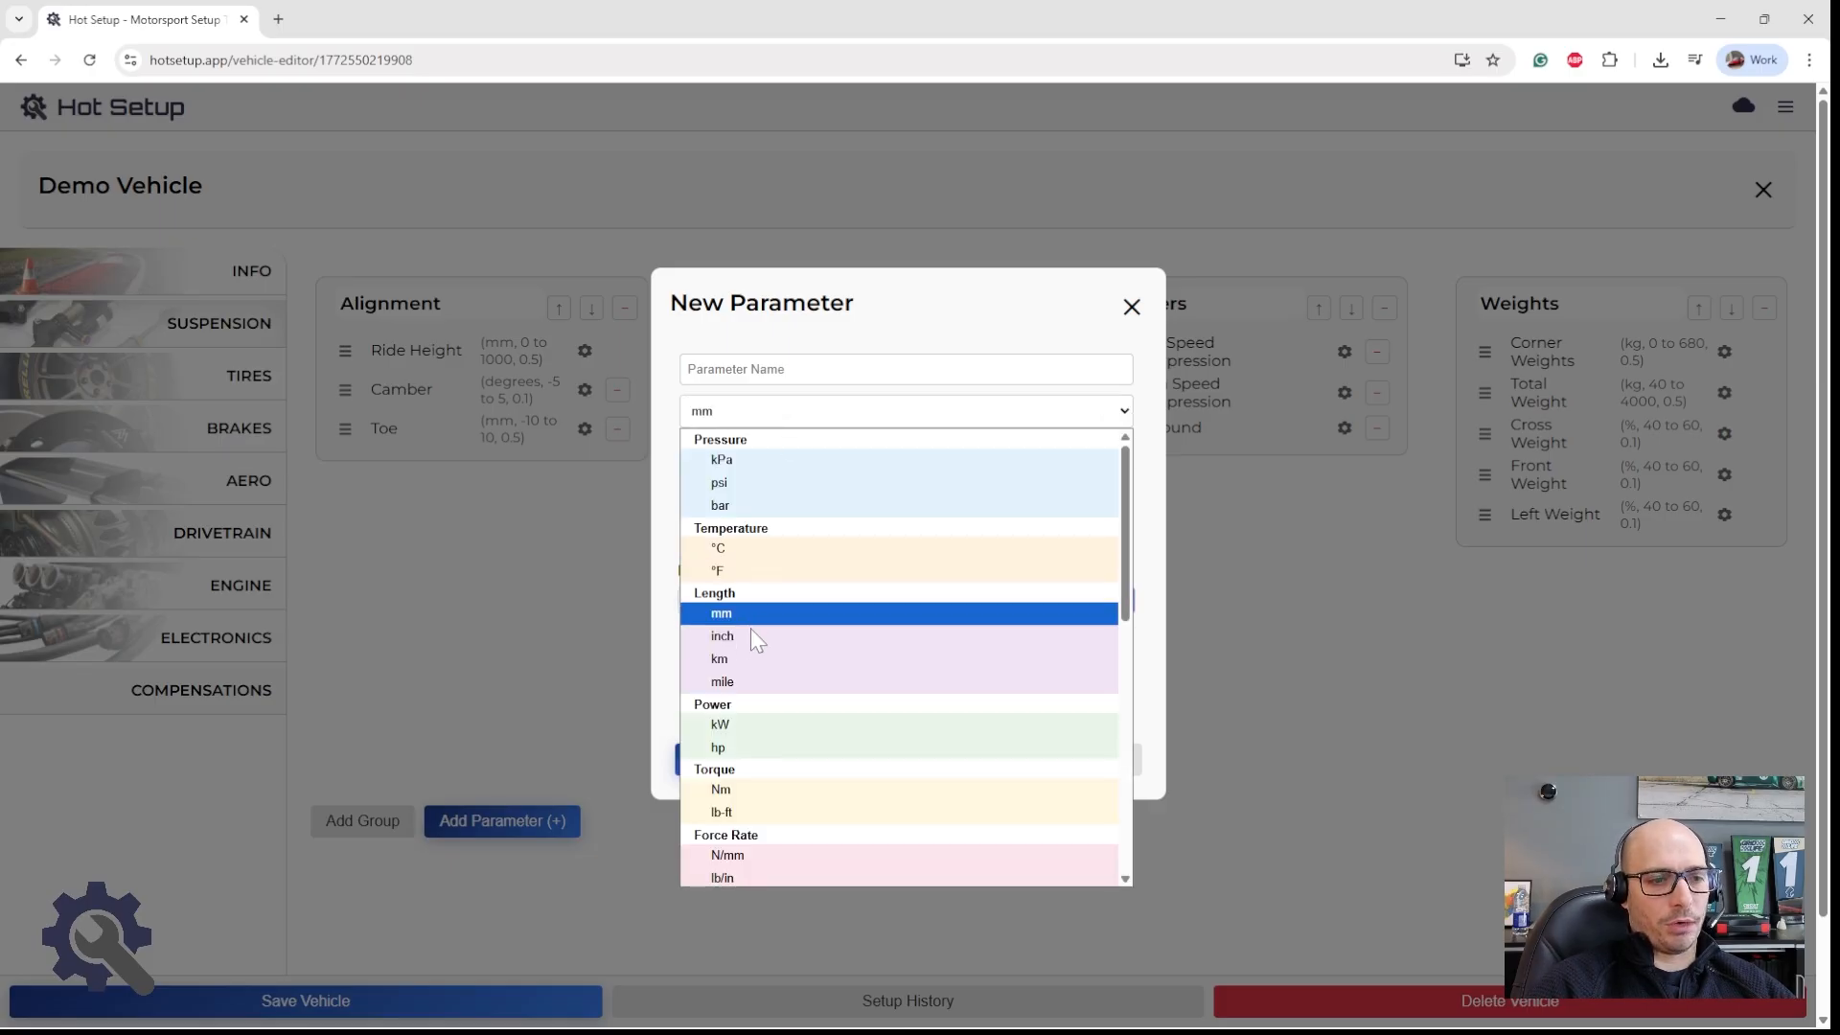
{"action": "left_click", "coordinate": [750, 637]}
{"action": "left_click", "coordinate": [790, 411]}
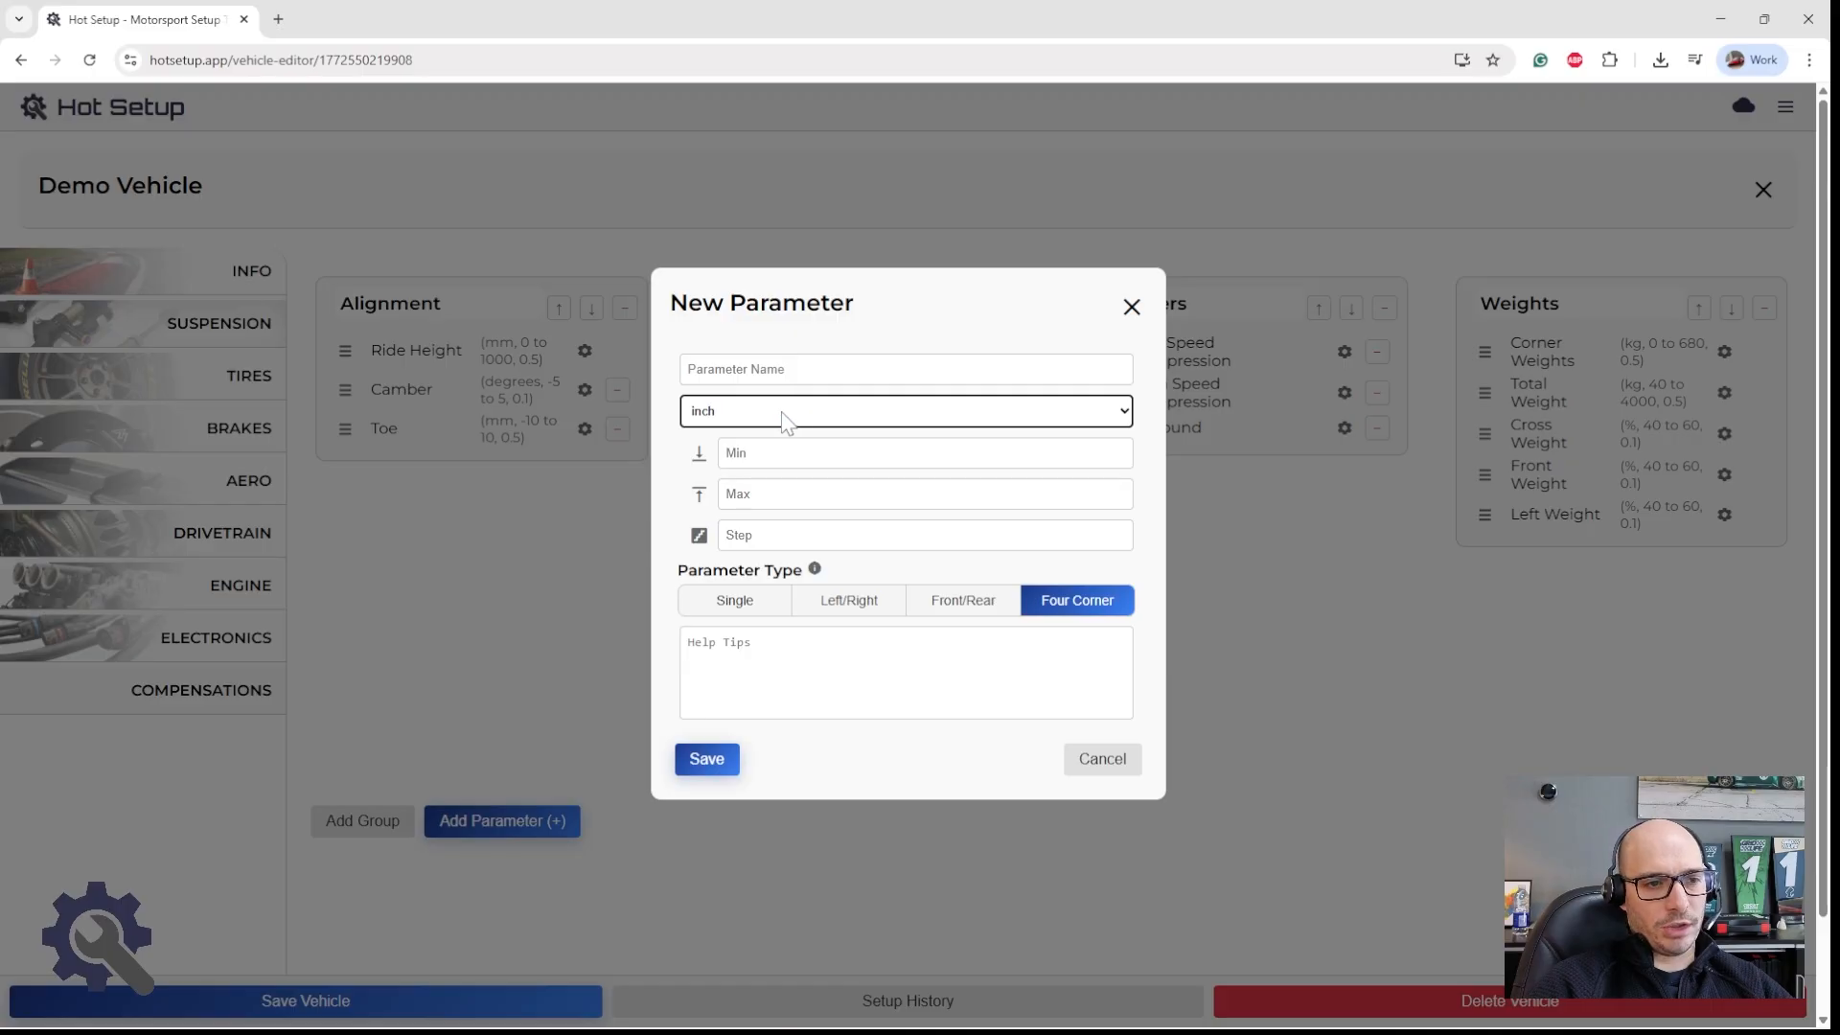
{"action": "left_click", "coordinate": [786, 418]}
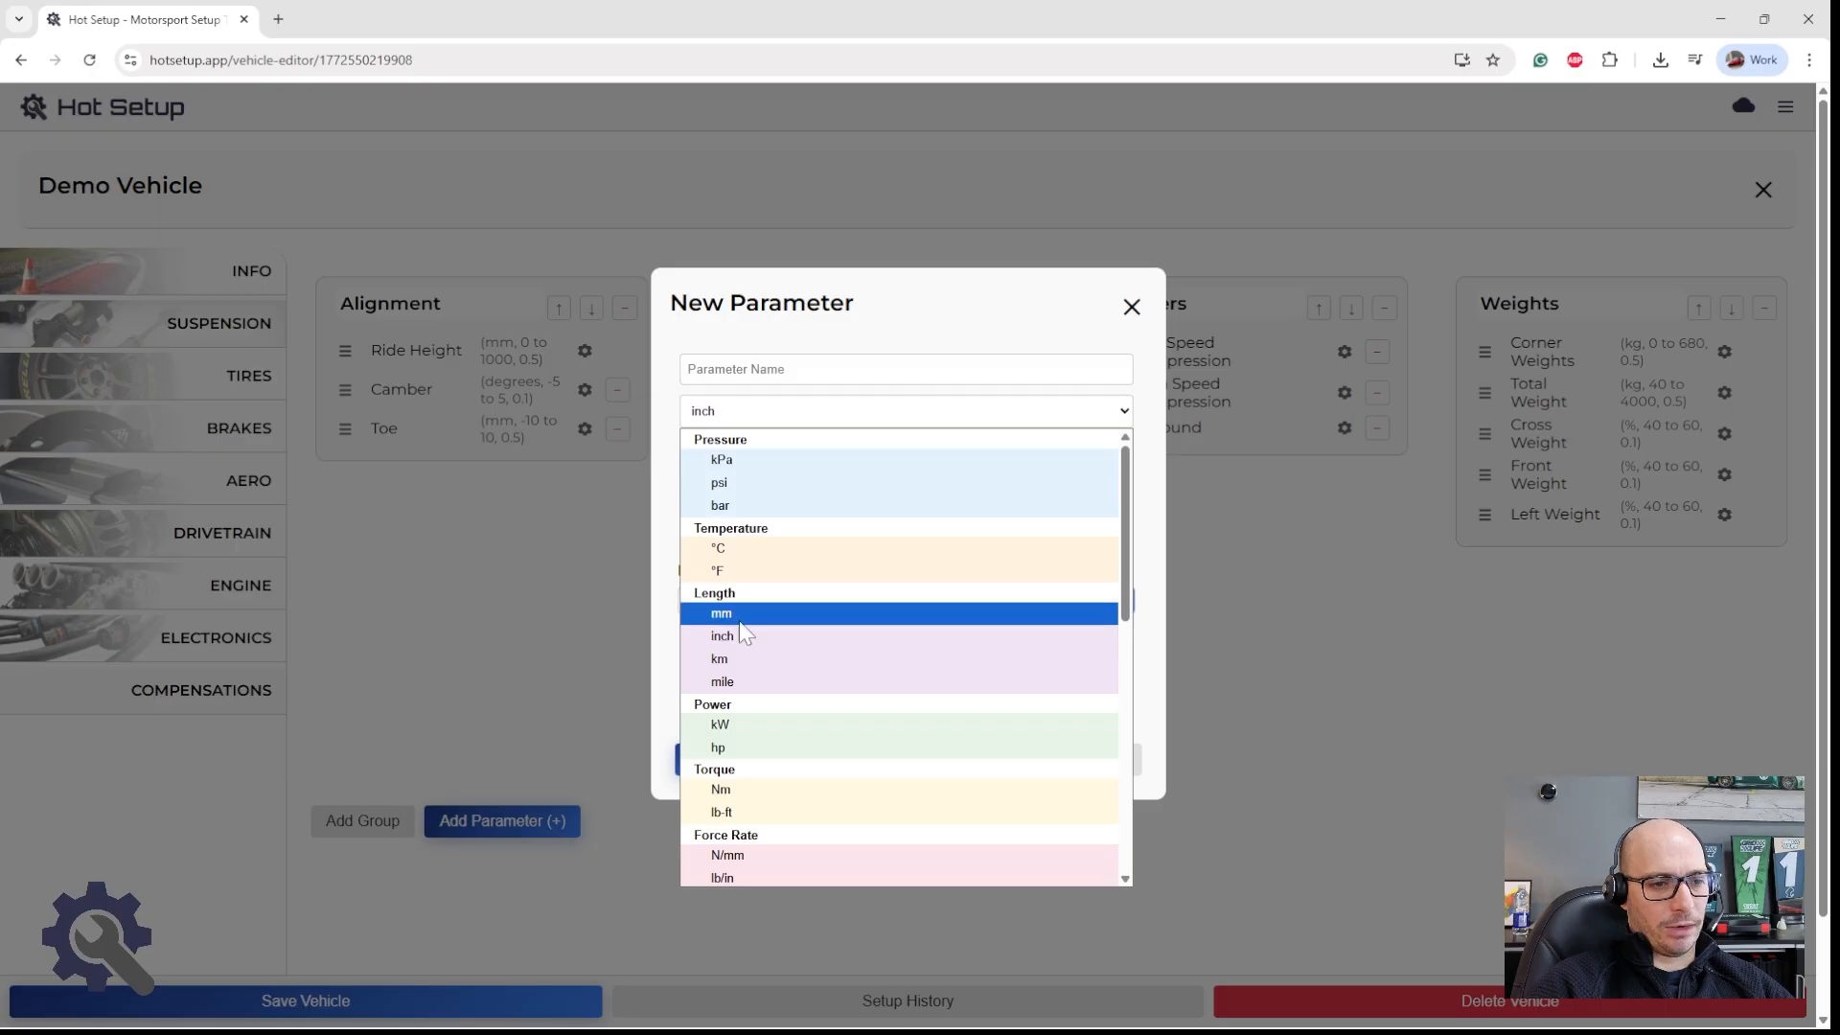
{"action": "left_click", "coordinate": [757, 369]}
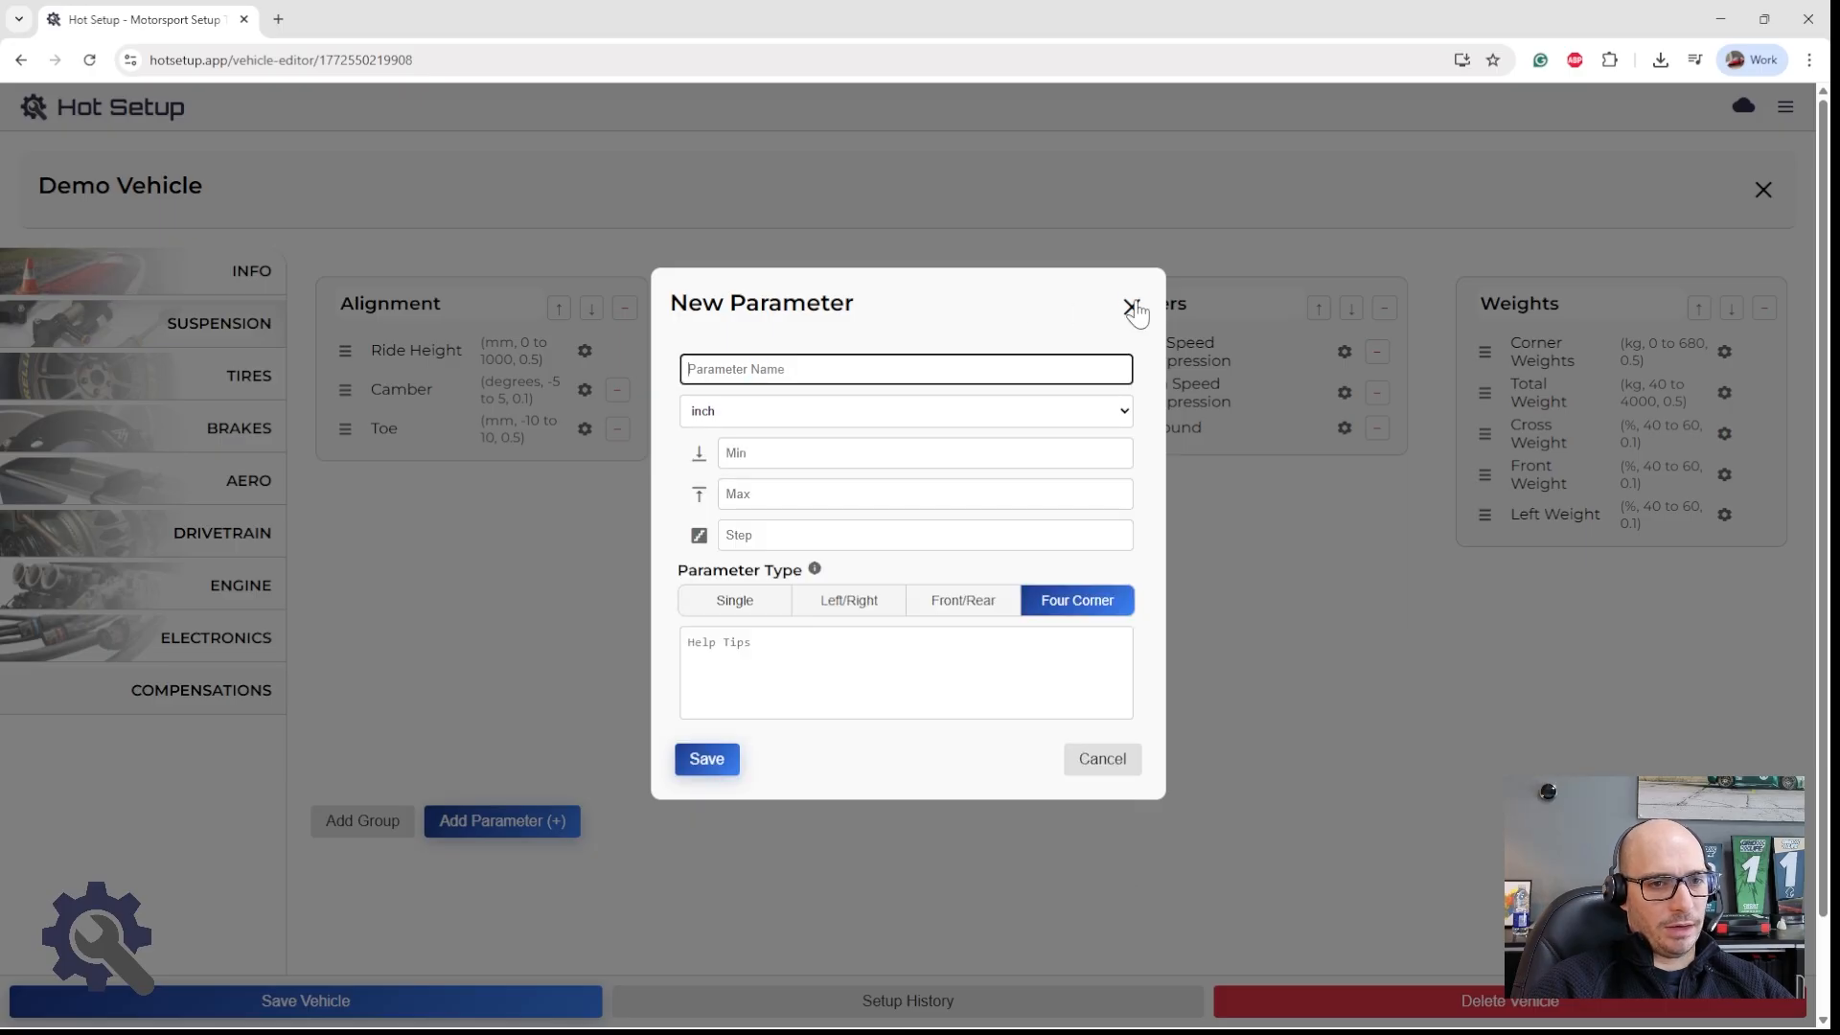
{"action": "left_click", "coordinate": [1130, 306]}
{"action": "left_click", "coordinate": [1763, 190]}
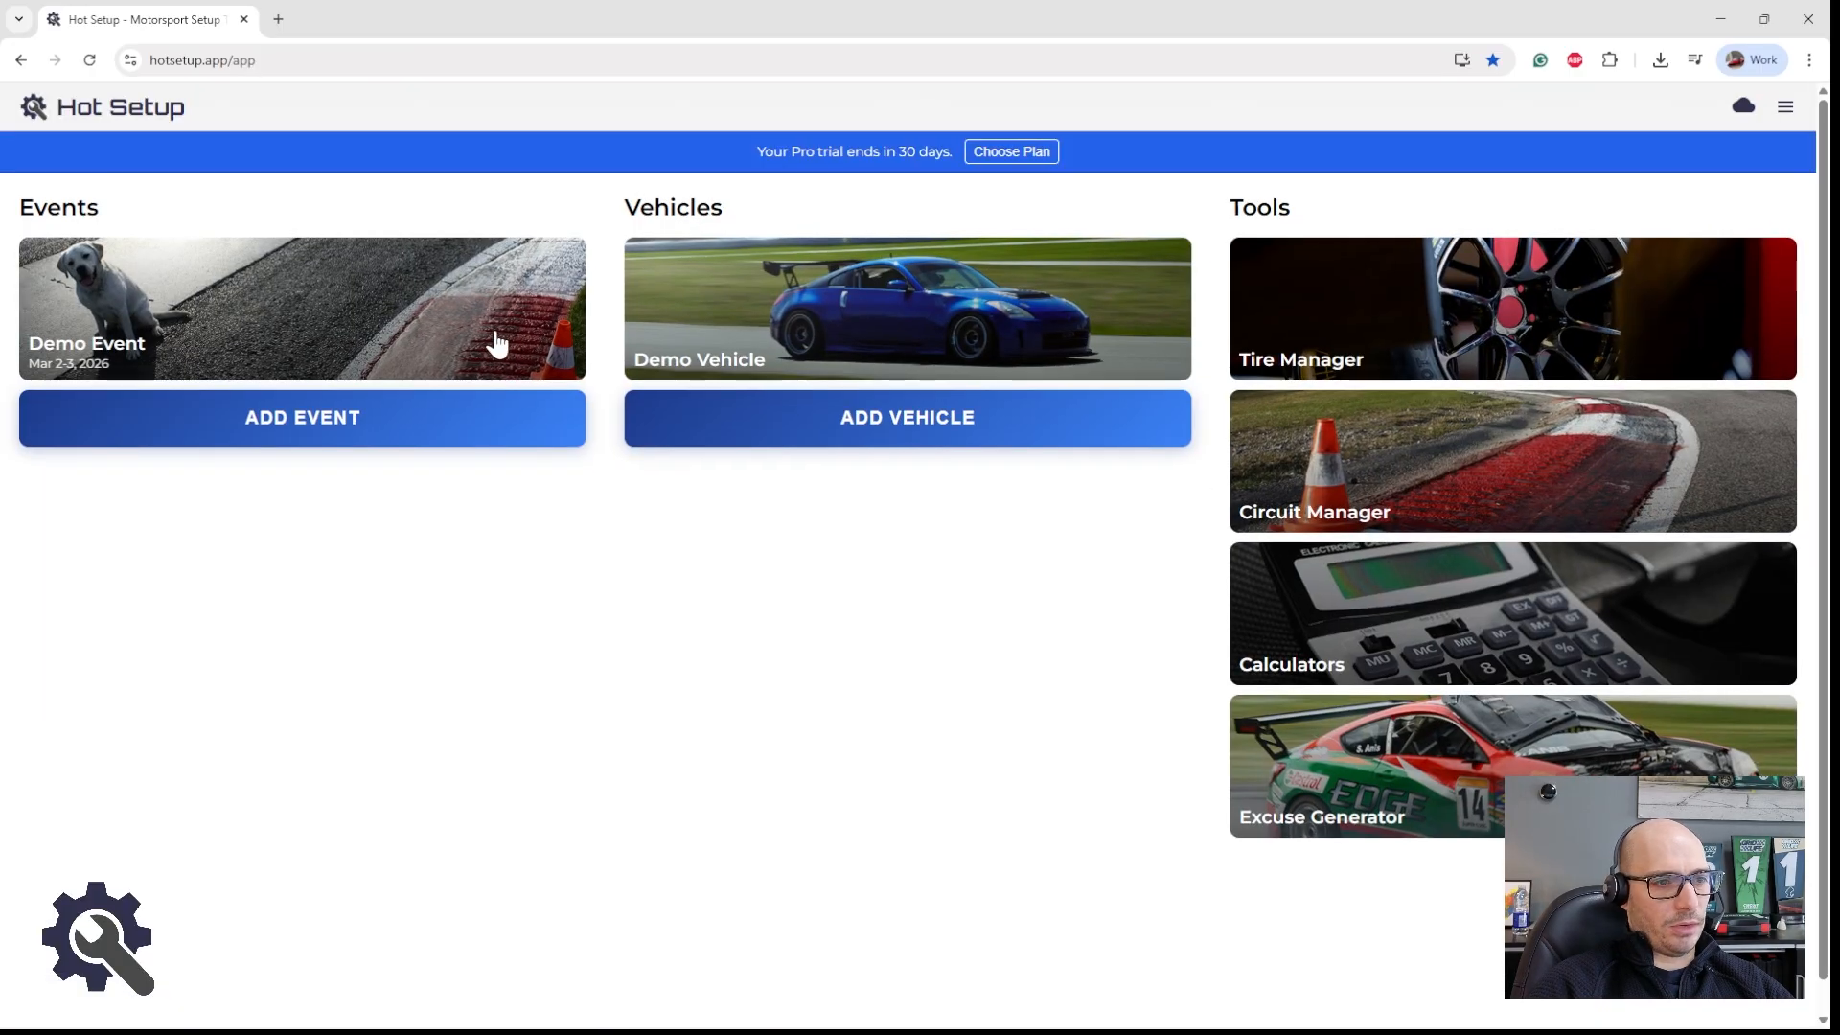
Step: Open the setup sheet of the Shop setup session in the Demo Event
{"action": "left_click", "coordinate": [388, 311]}
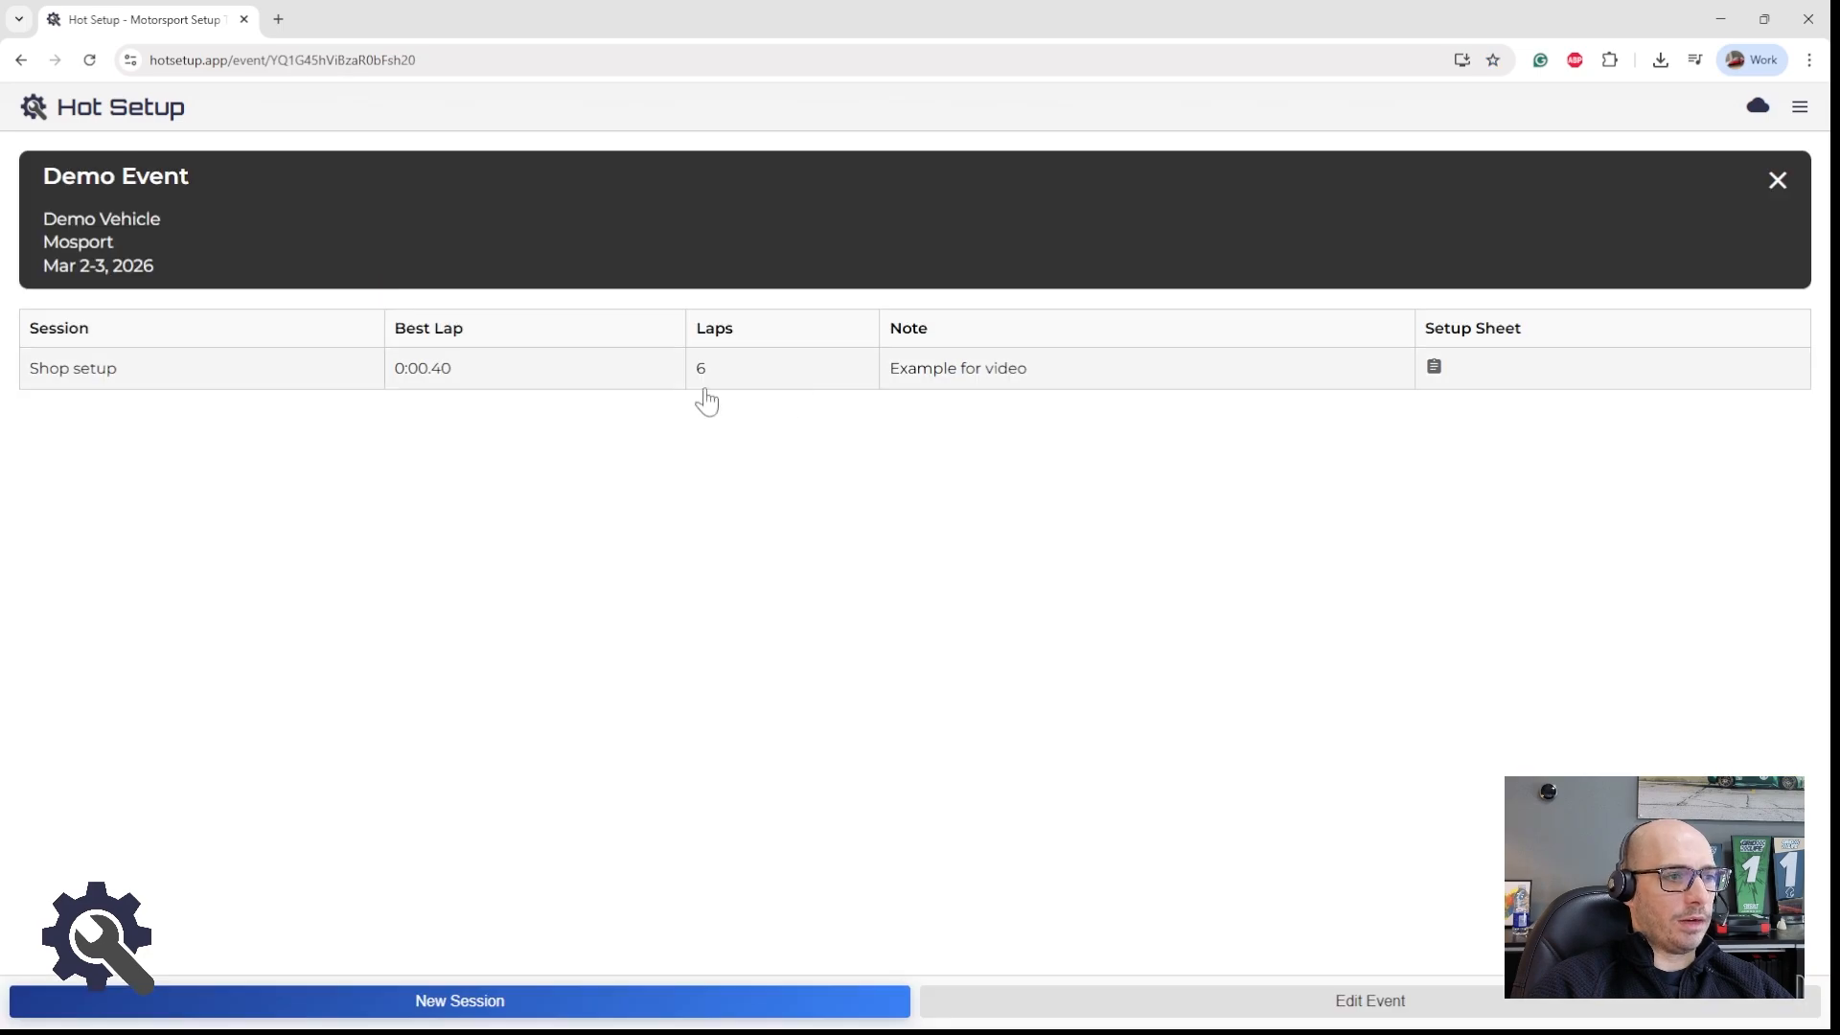
{"action": "left_click", "coordinate": [1341, 374]}
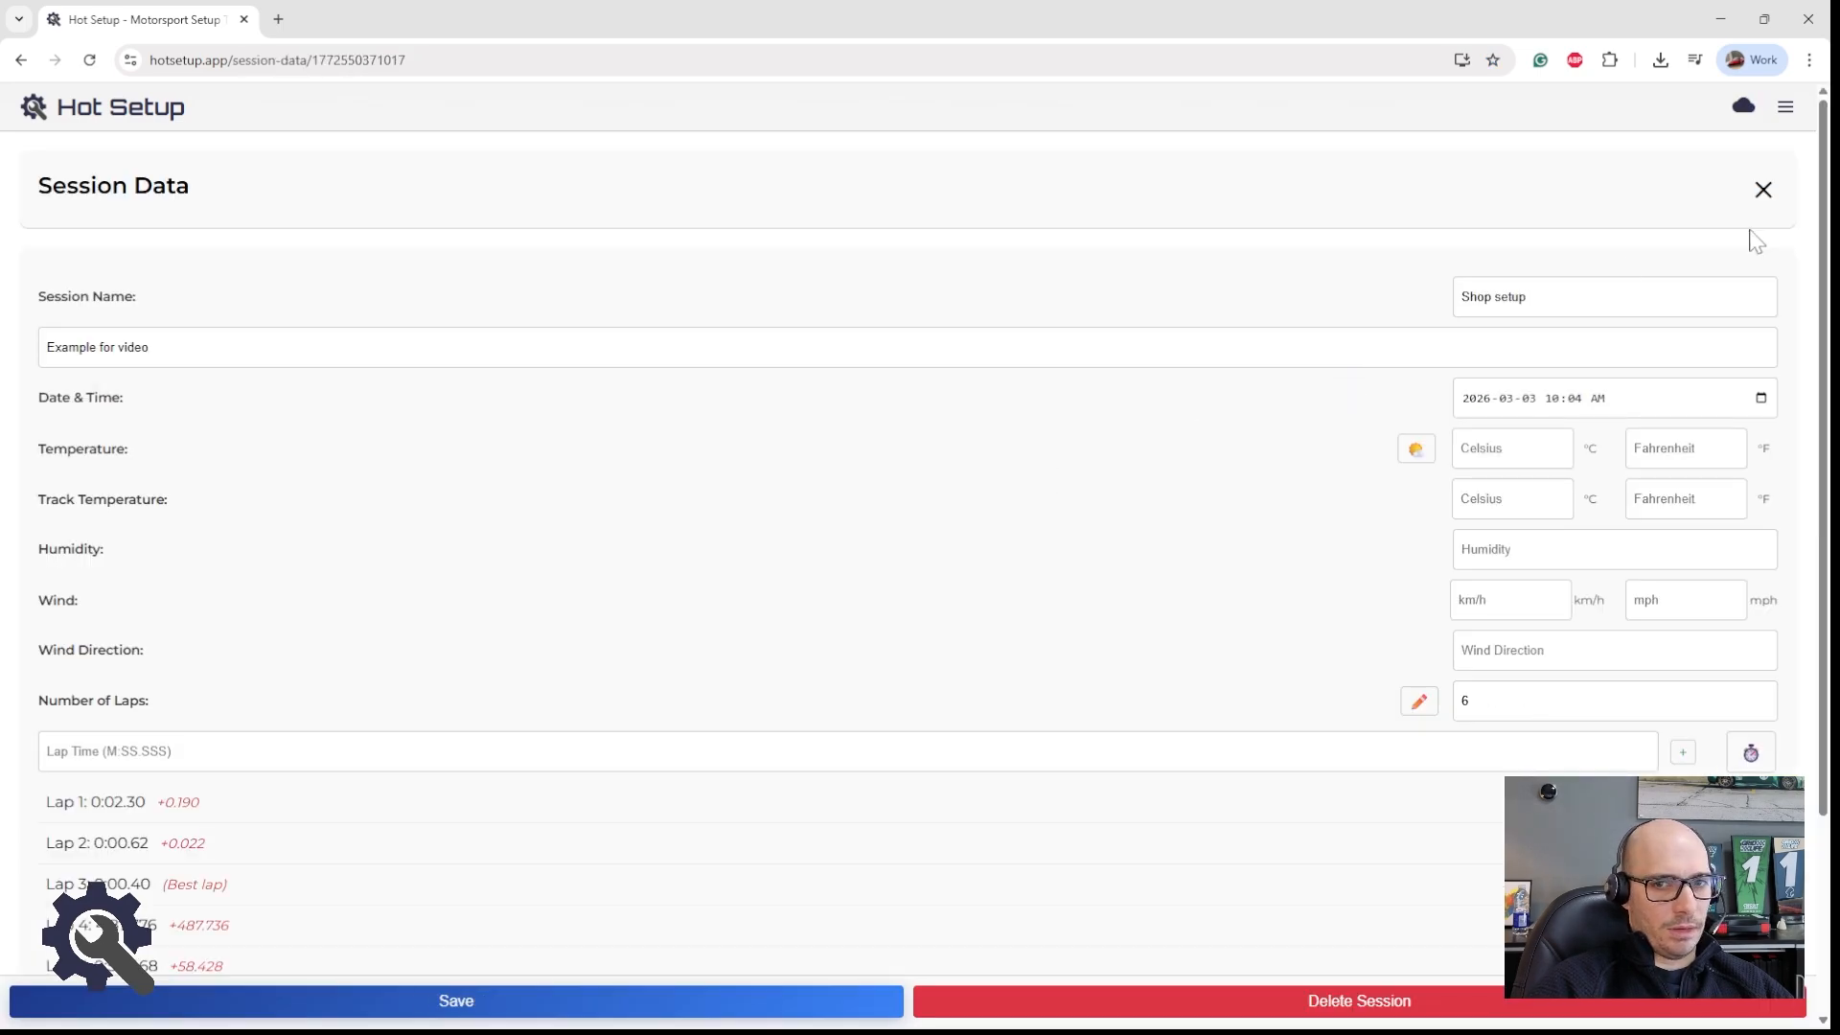
{"action": "left_click", "coordinate": [1764, 191]}
{"action": "left_click", "coordinate": [1435, 368]}
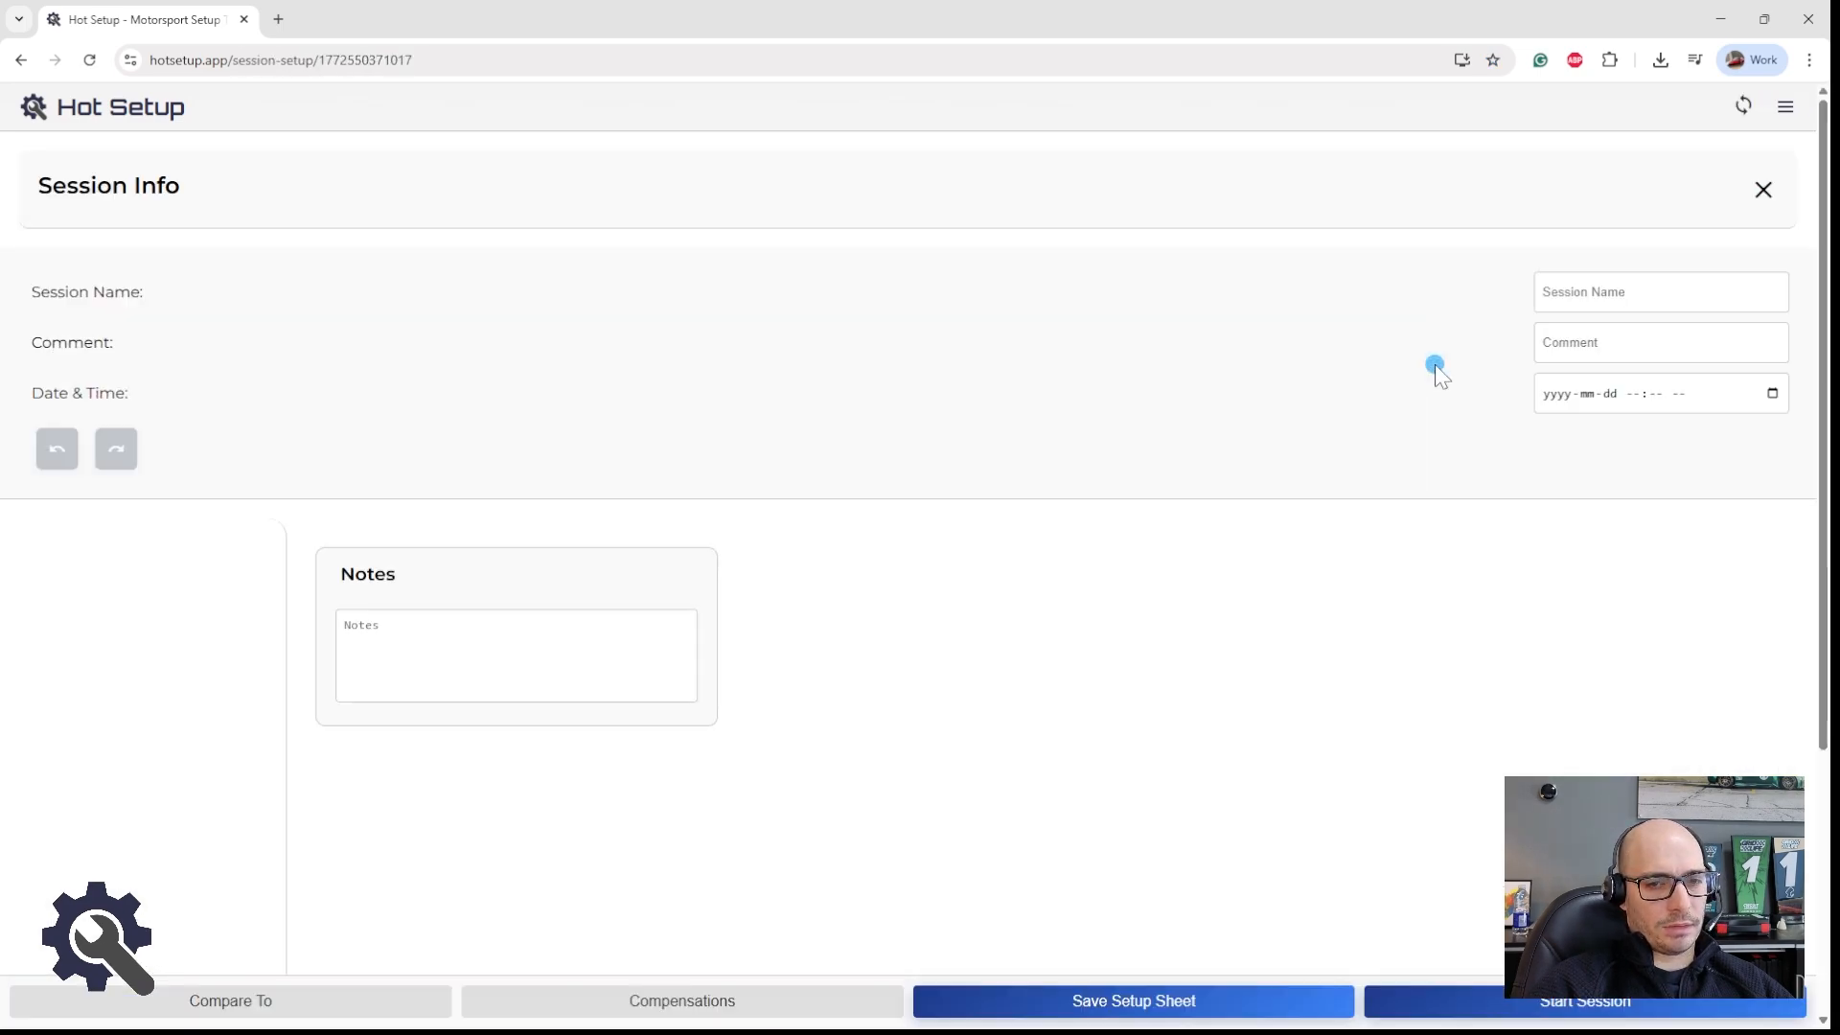
{"action": "scroll", "coordinate": [1146, 470], "scroll_direction": "down", "scroll_amount": 1}
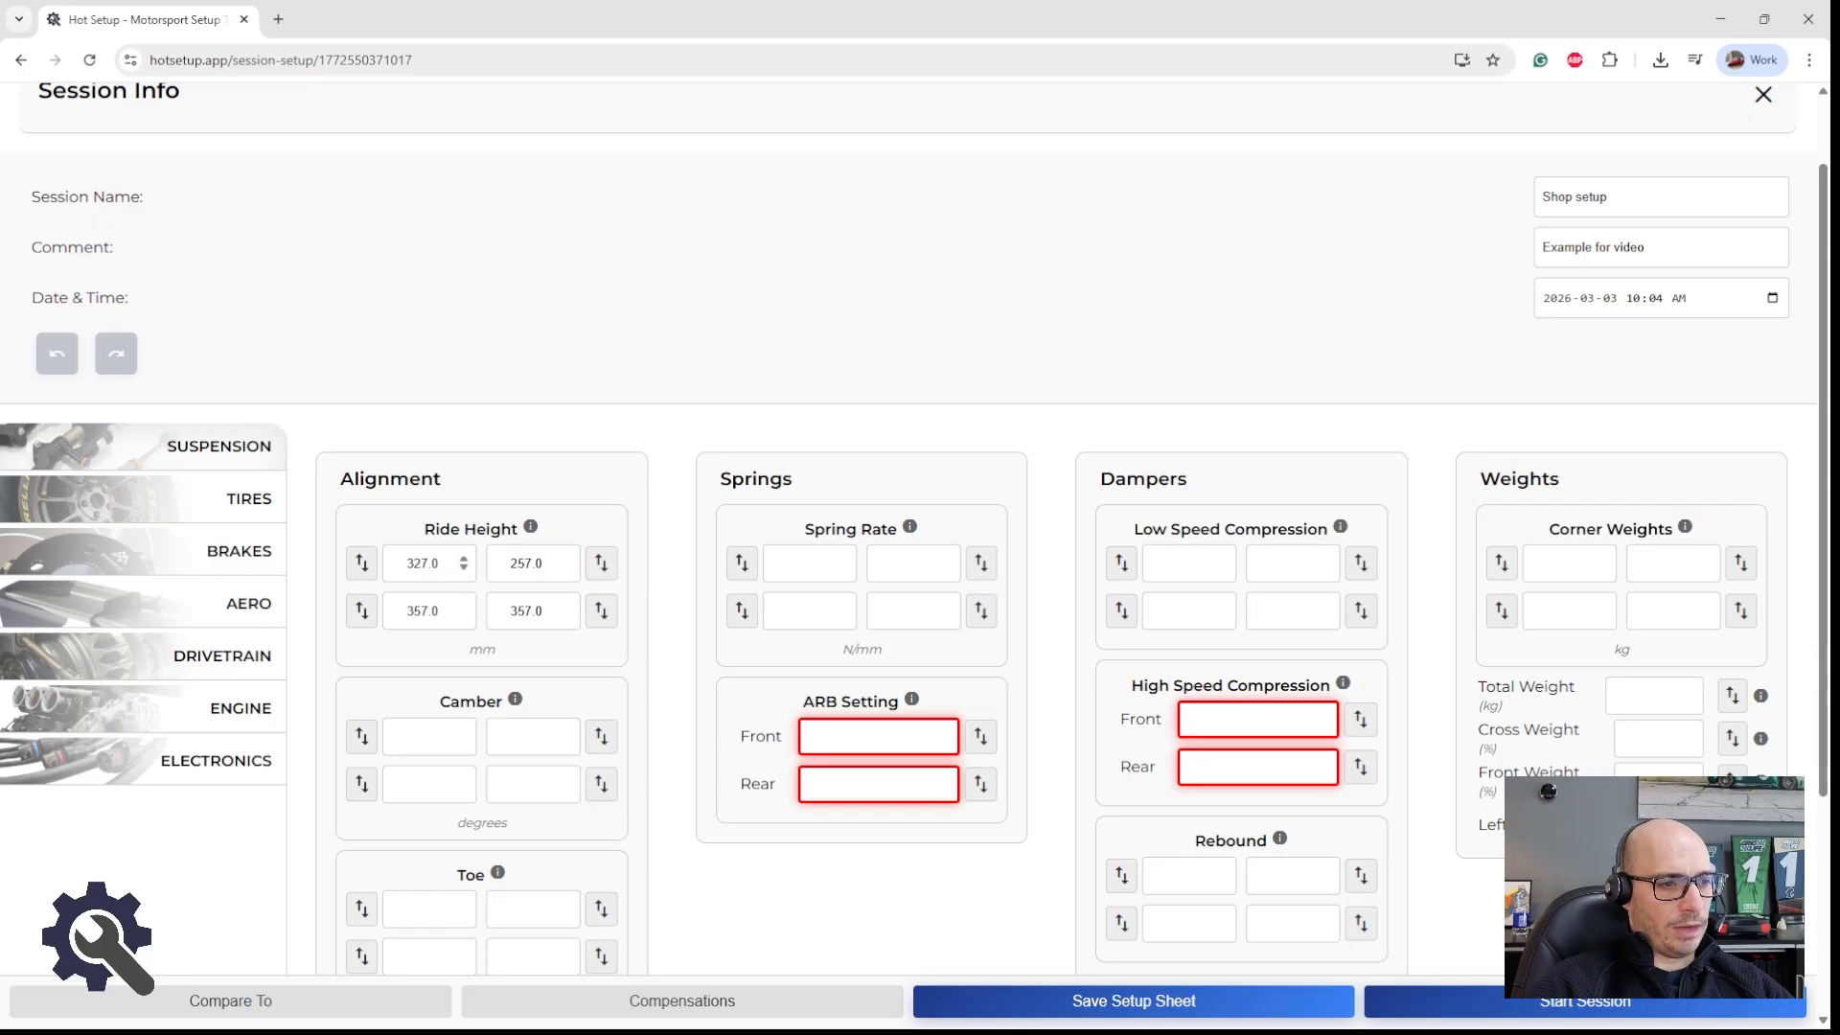
Step: Set the ride height to 300 mm at all four corners and save the setup sheet
{"action": "double_click", "coordinate": [410, 564]}
{"action": "type", "text": "300"}
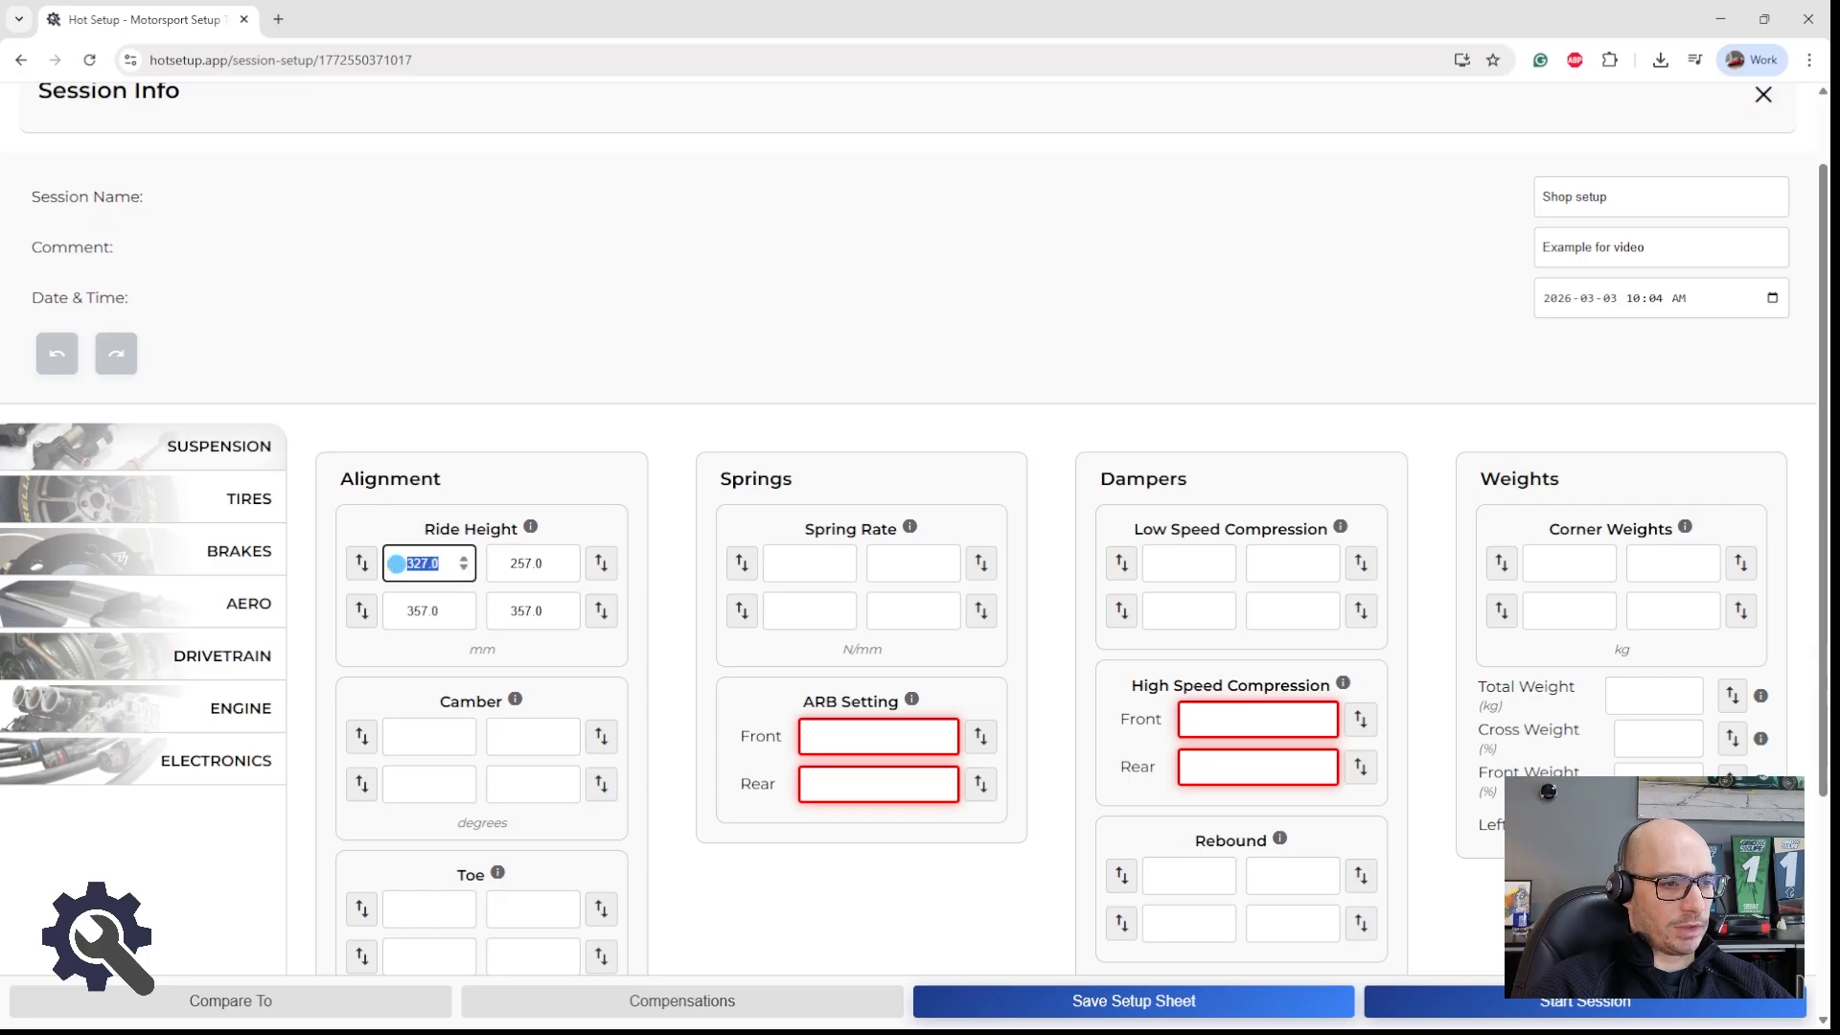
{"action": "key", "text": "Tab"}
{"action": "type", "text": "300"}
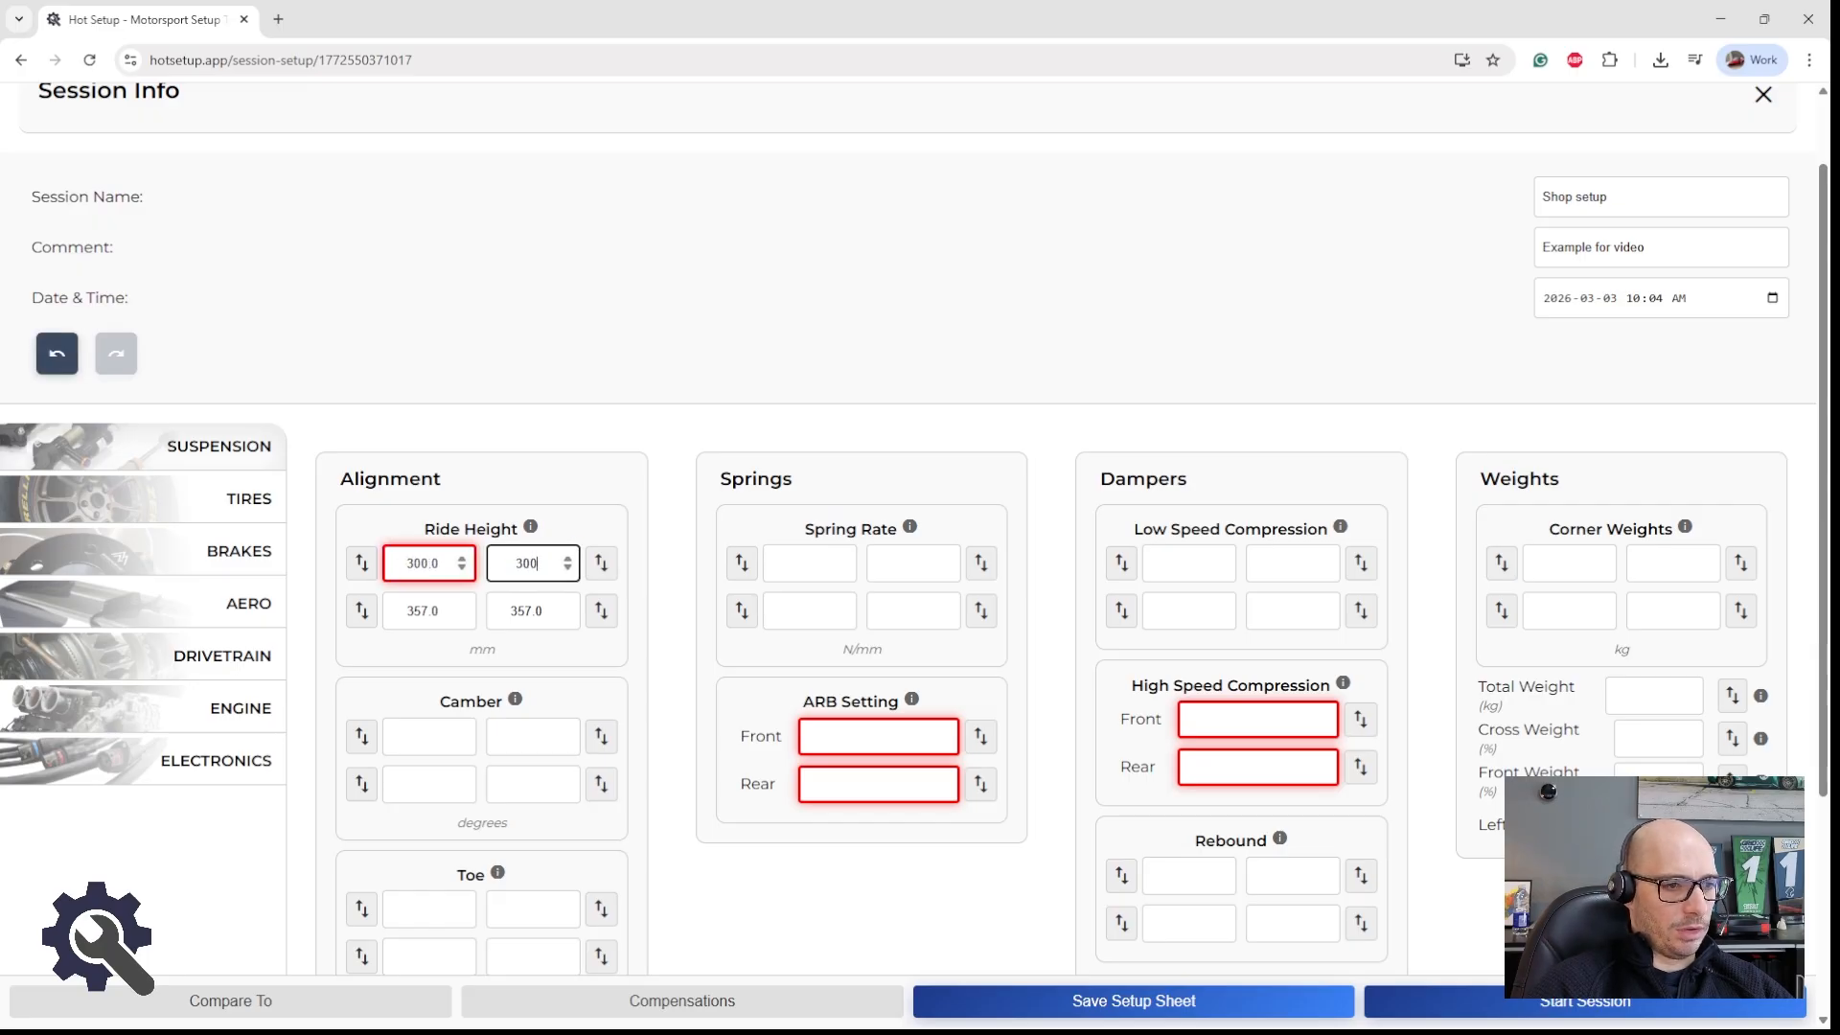
{"action": "key", "text": "Tab"}
{"action": "type", "text": "300"}
{"action": "key", "text": "Tab"}
{"action": "type", "text": "30"}
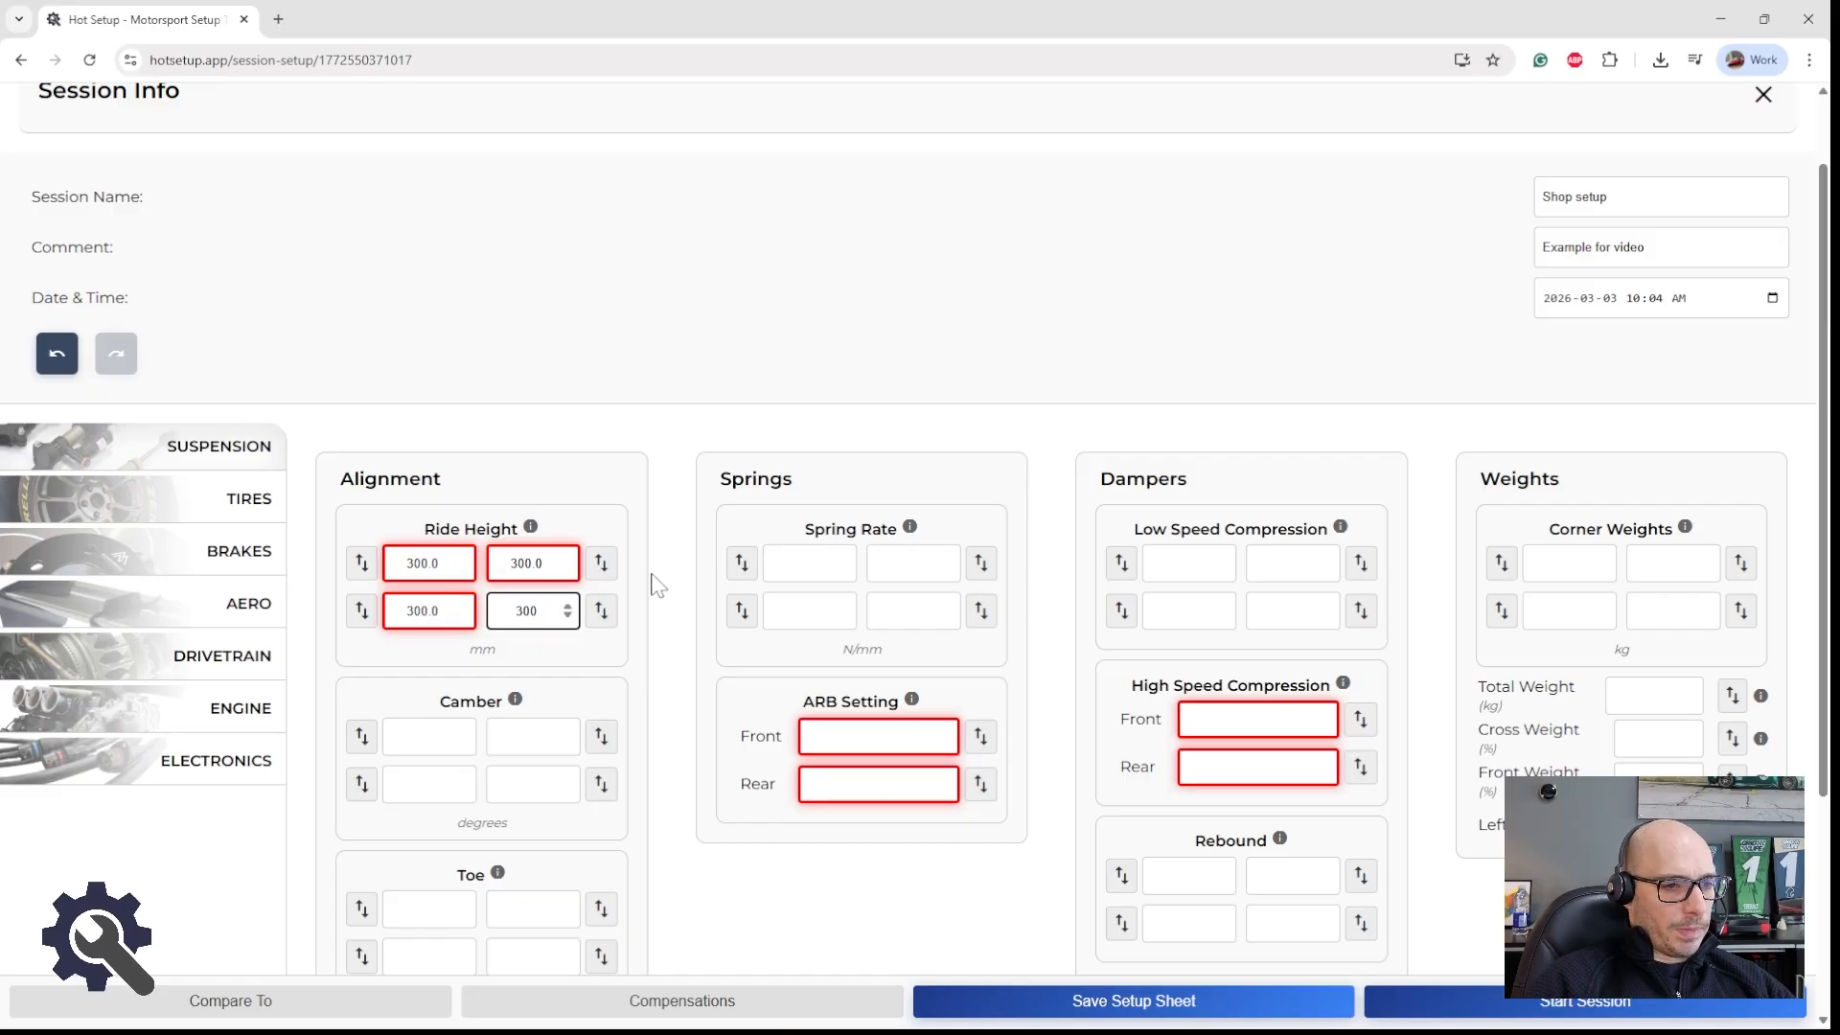
{"action": "left_click", "coordinate": [650, 574]}
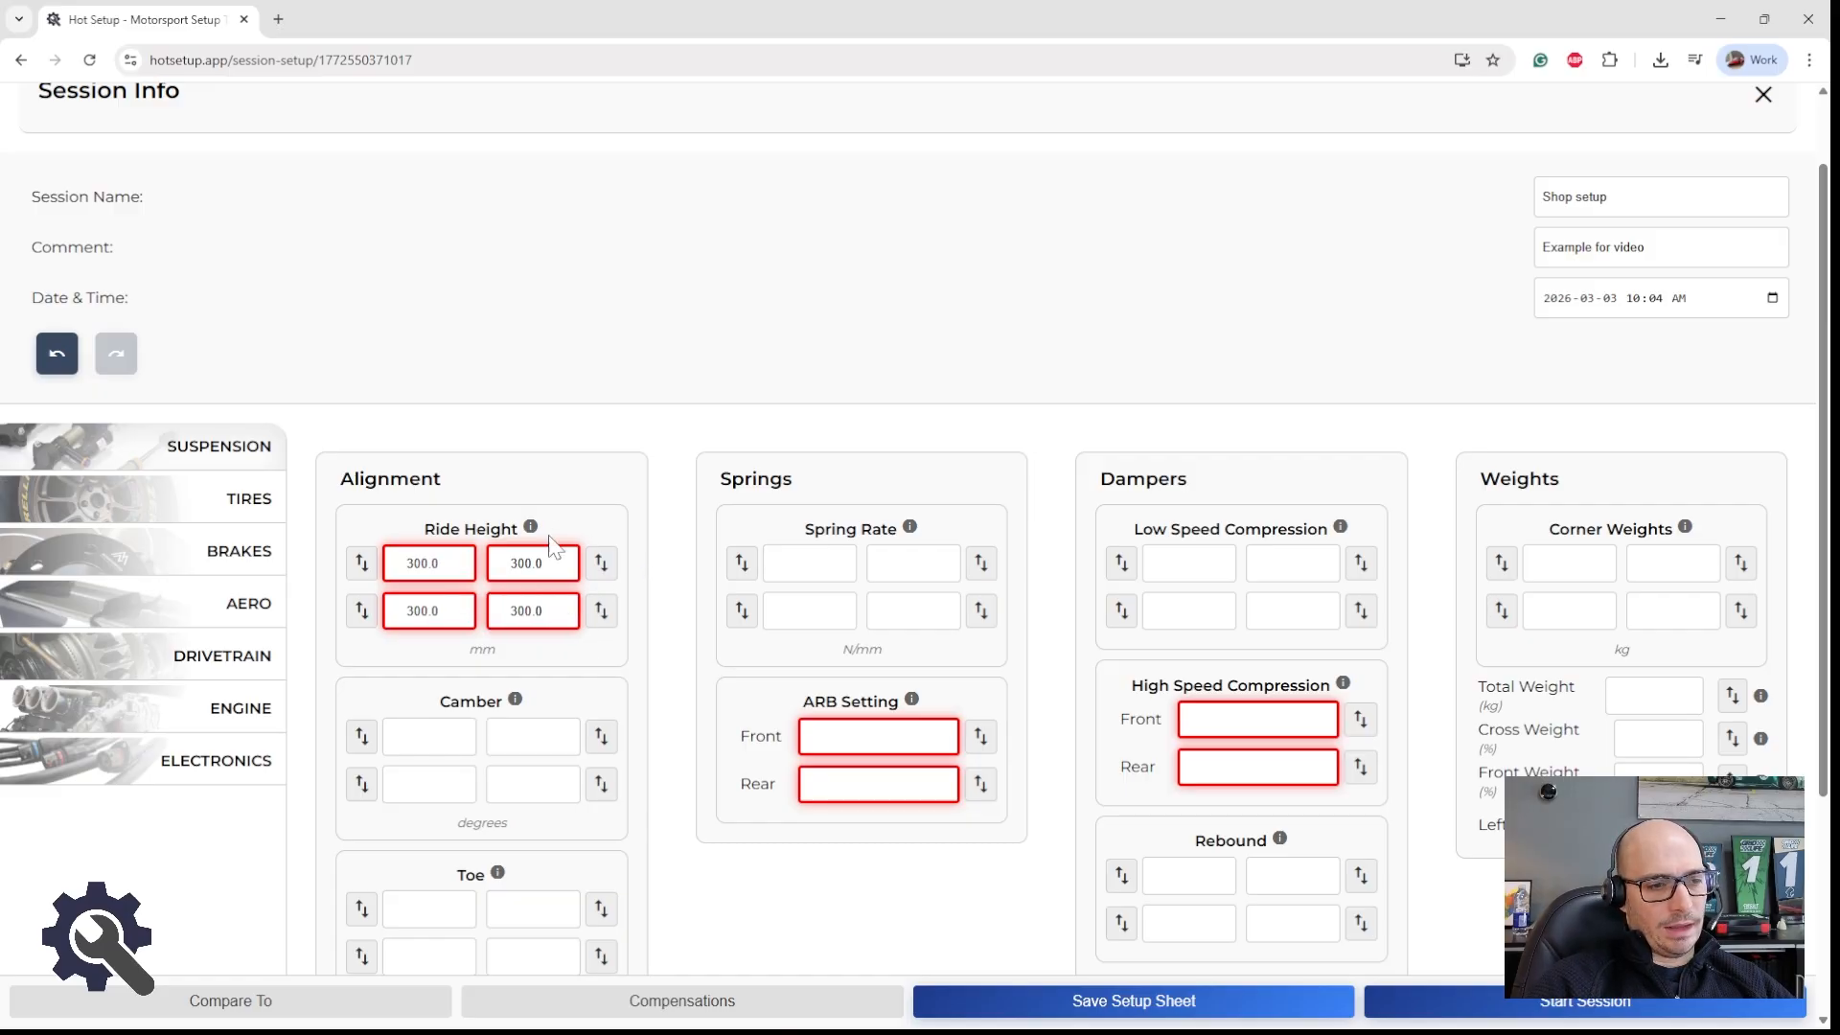
{"action": "left_click", "coordinate": [1071, 998]}
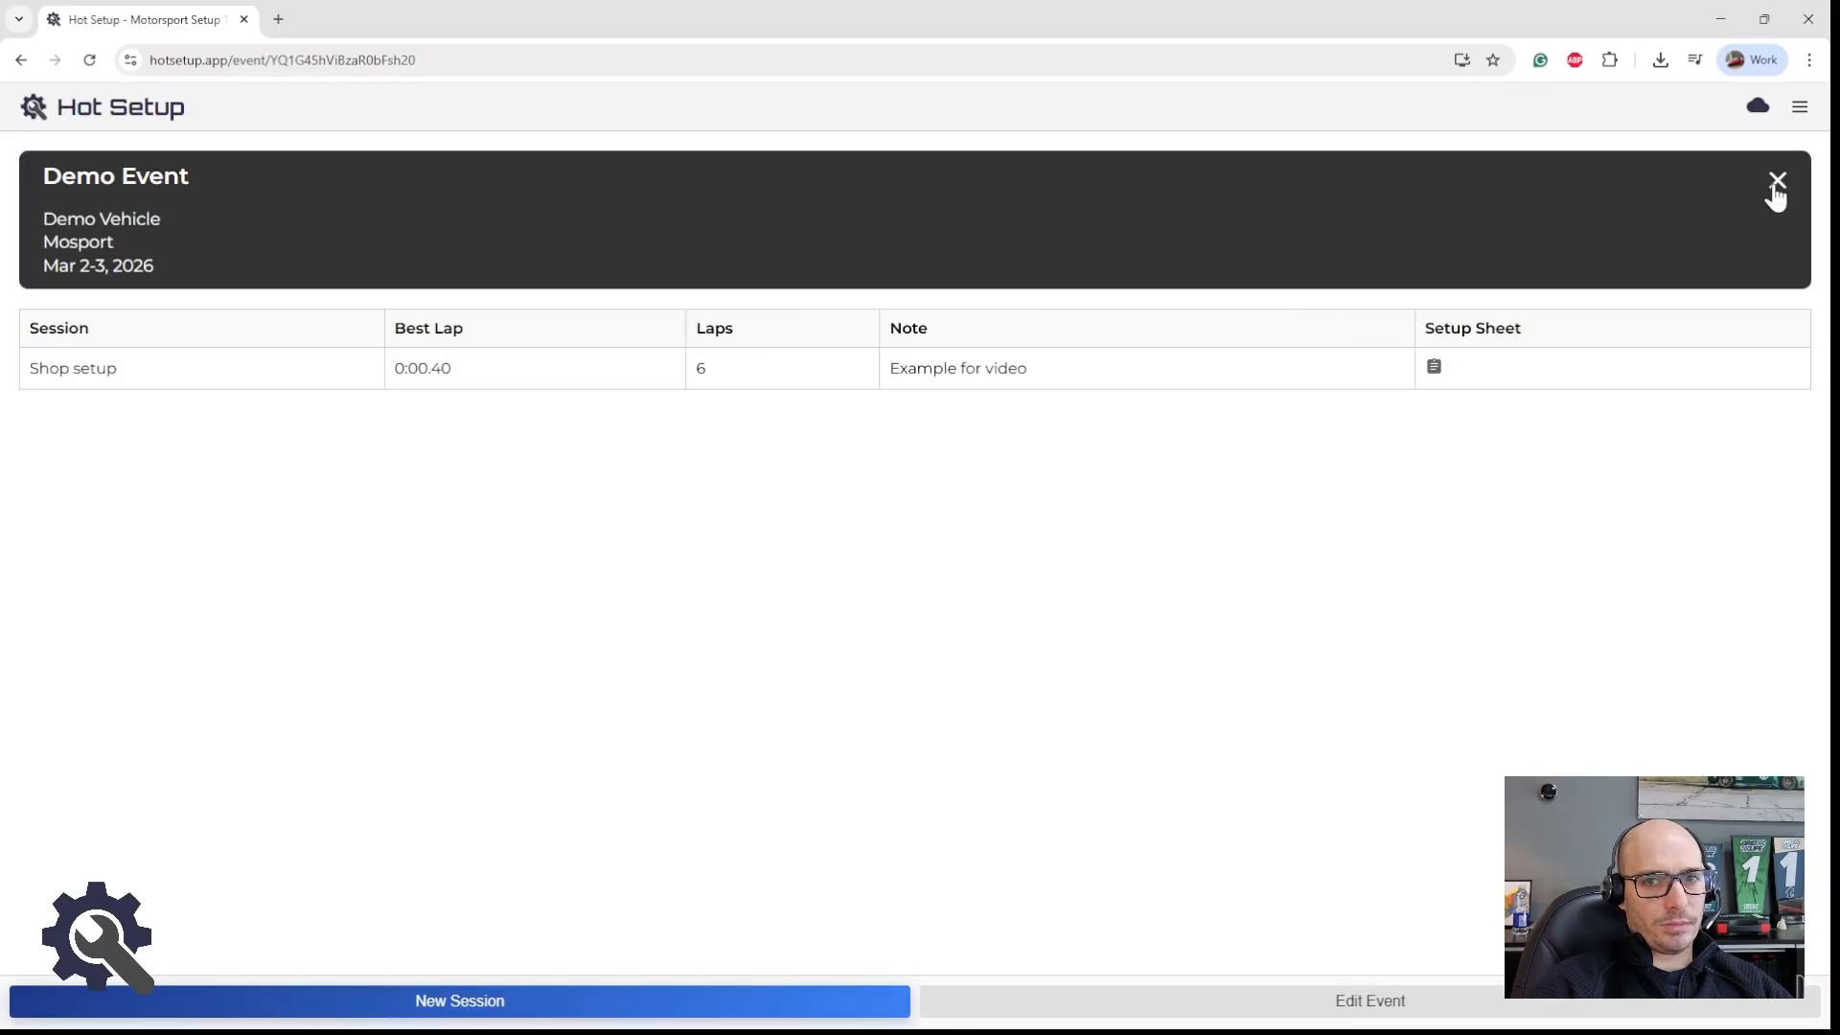
Step: Change the Demo Vehicle's Ride Height unit to inch in its suspension parameters and save the vehicle
{"action": "left_click", "coordinate": [1775, 183]}
{"action": "left_click", "coordinate": [1029, 295]}
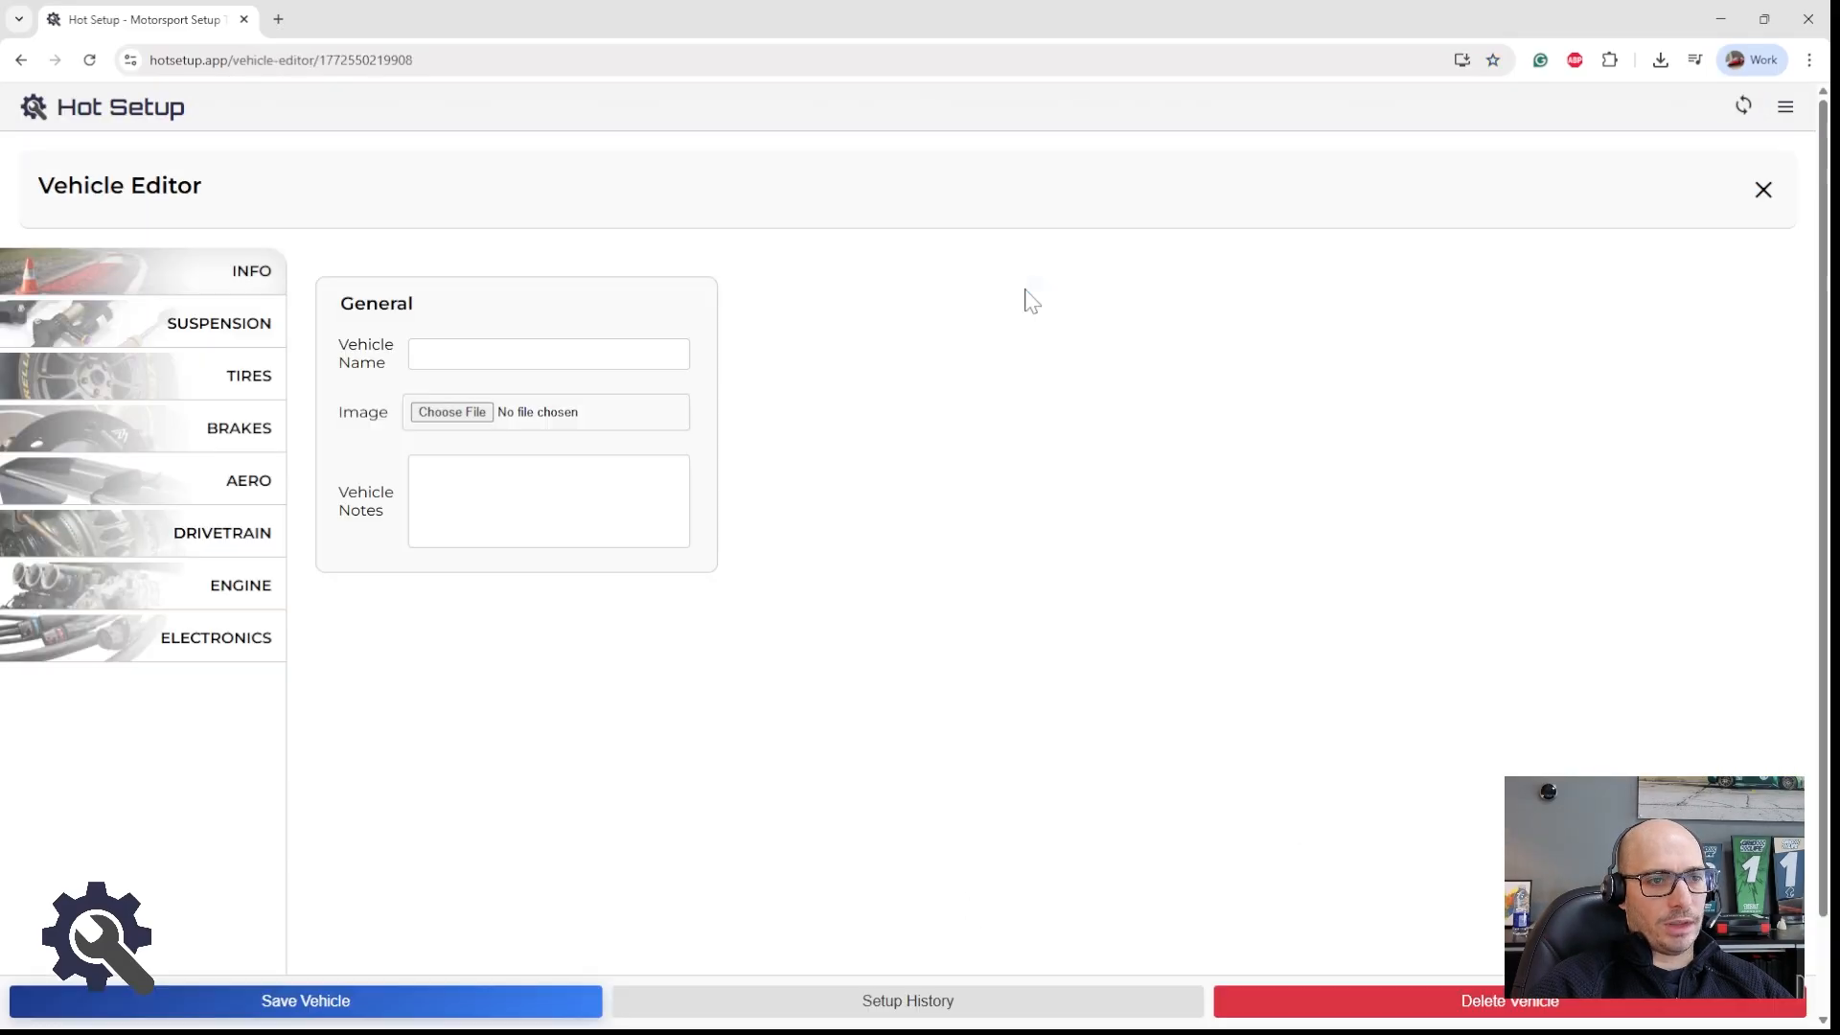
{"action": "left_click", "coordinate": [245, 344]}
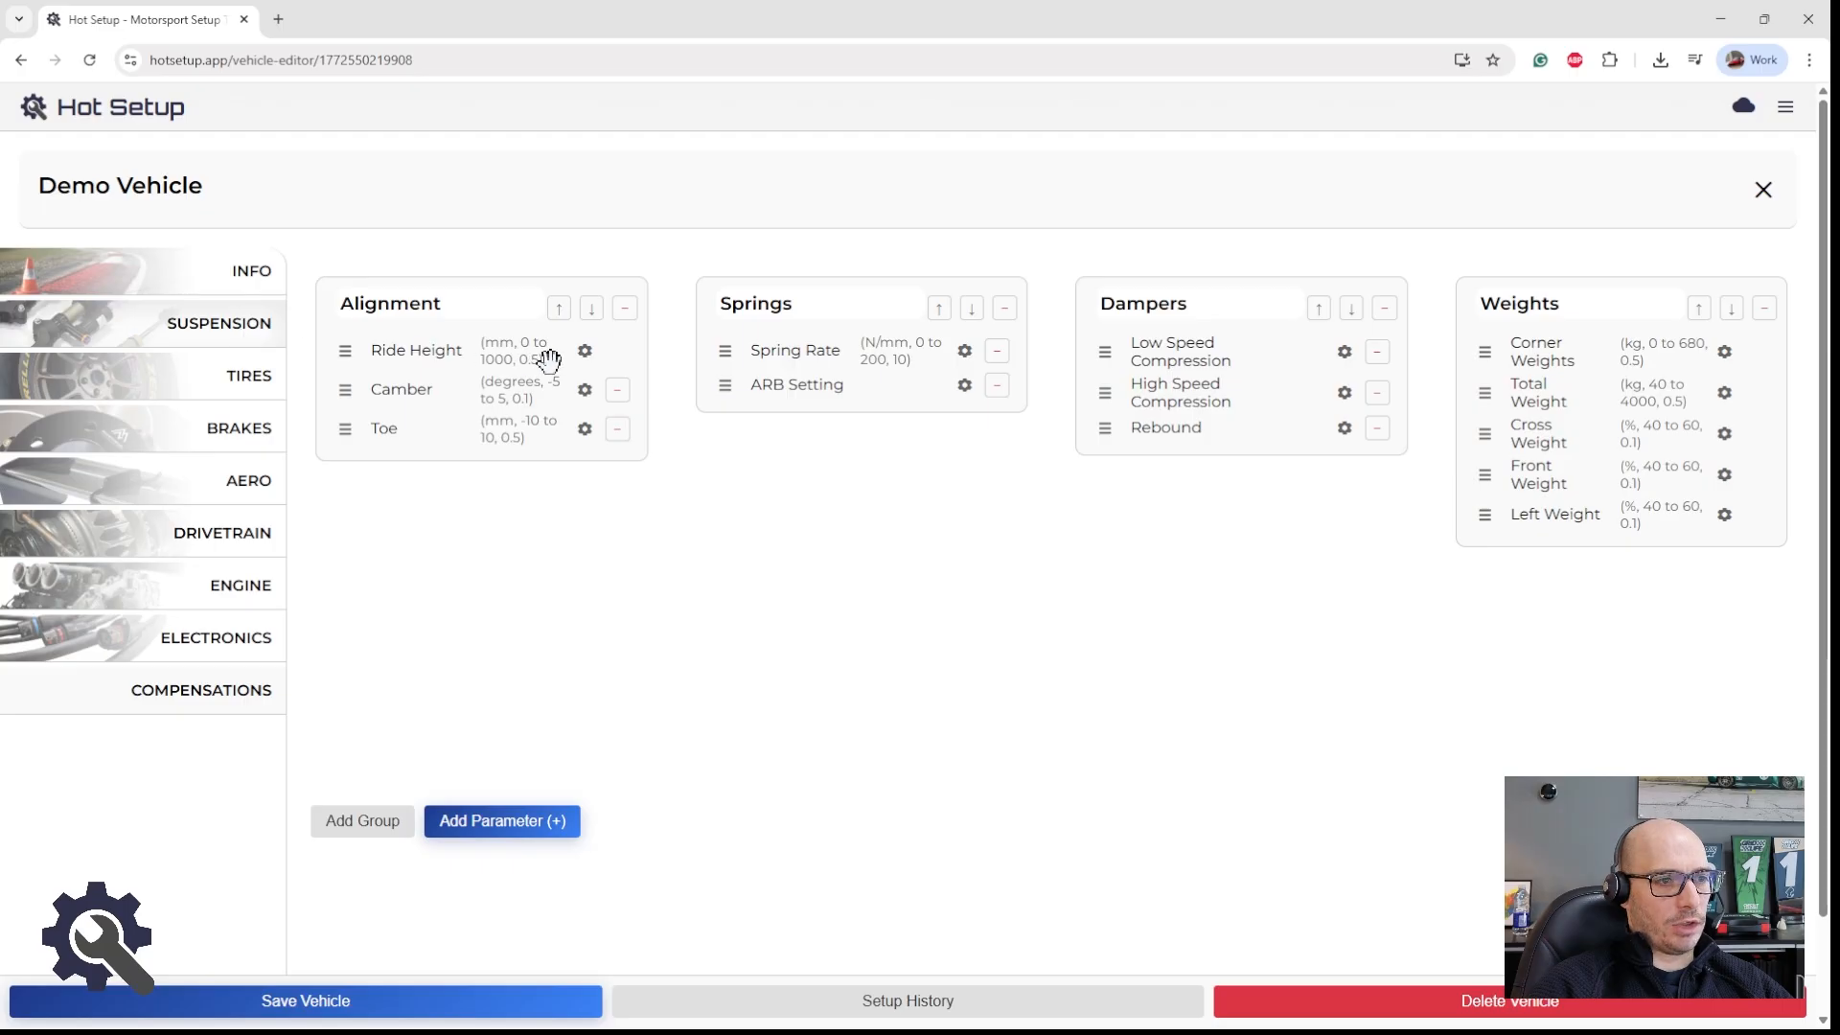
{"action": "left_click", "coordinate": [585, 353]}
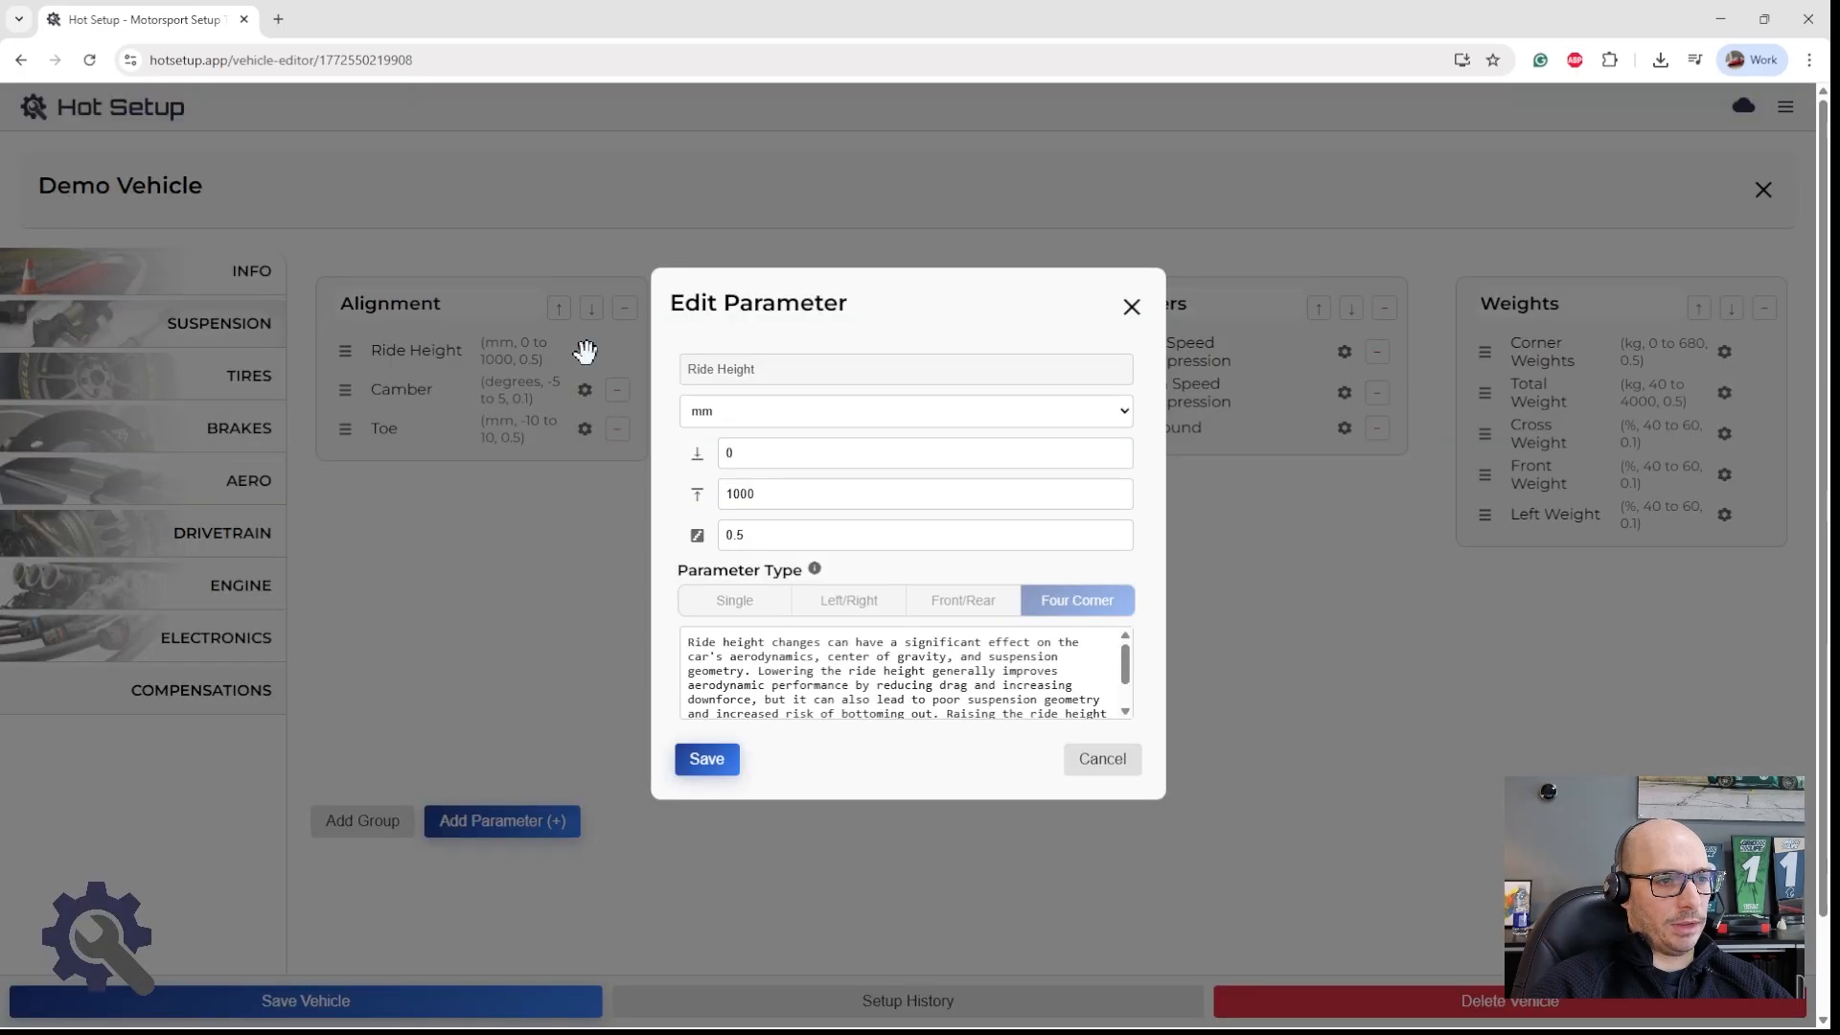
{"action": "left_click", "coordinate": [728, 412]}
{"action": "left_click", "coordinate": [722, 636]}
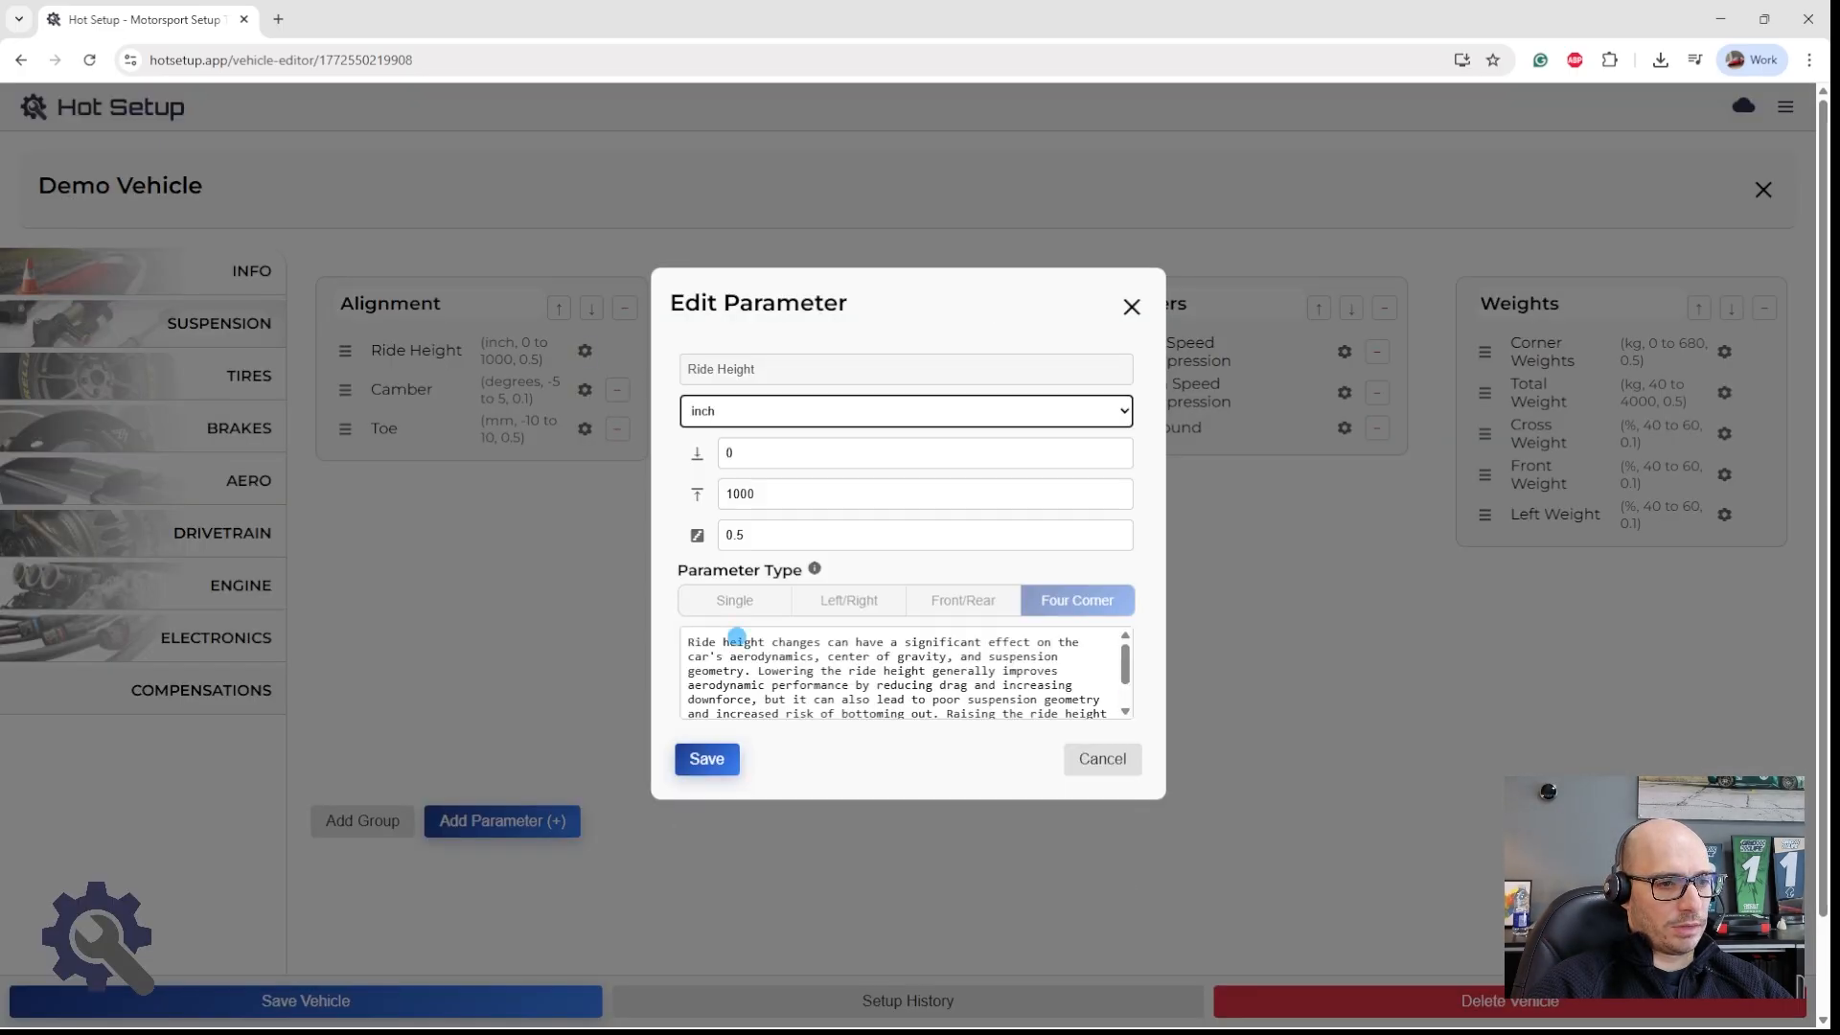
{"action": "left_click", "coordinate": [709, 757]}
{"action": "left_click", "coordinate": [546, 1006]}
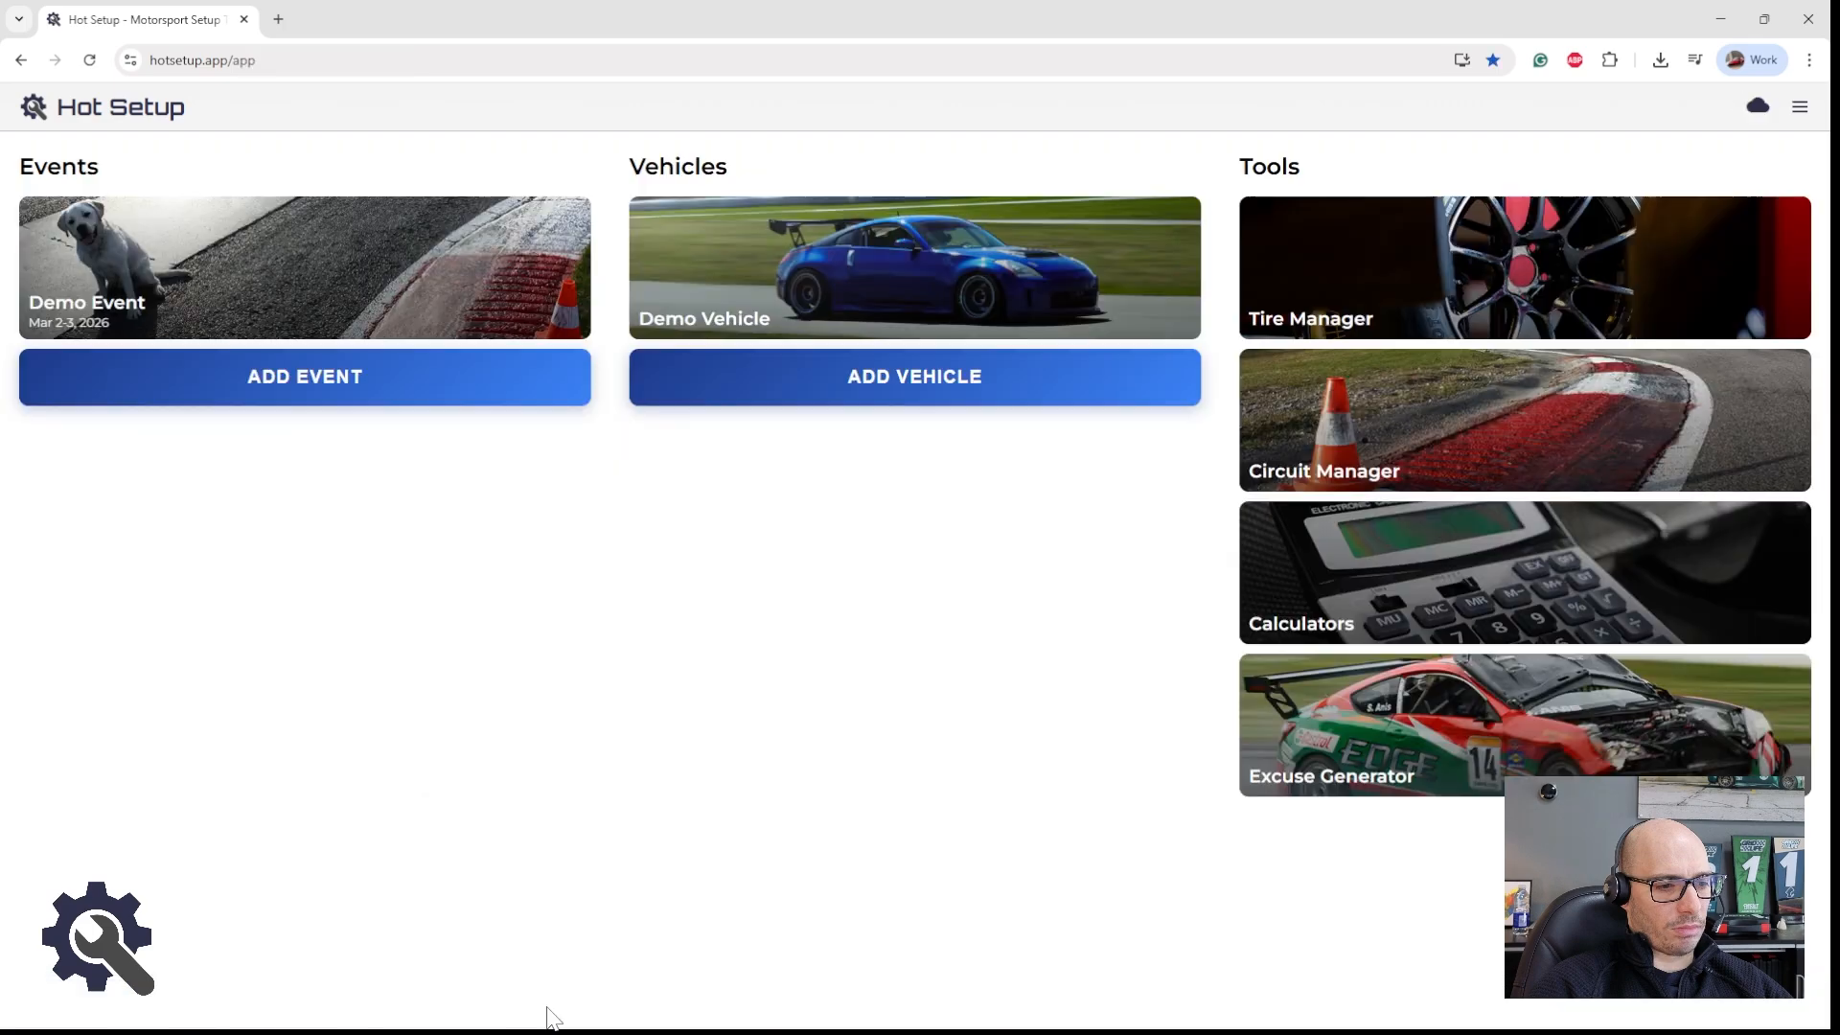
Step: Open the Shop setup session's setup sheet in the Demo Event and set the front-left and rear-left ride heights to 12 inch
{"action": "left_click", "coordinate": [343, 321]}
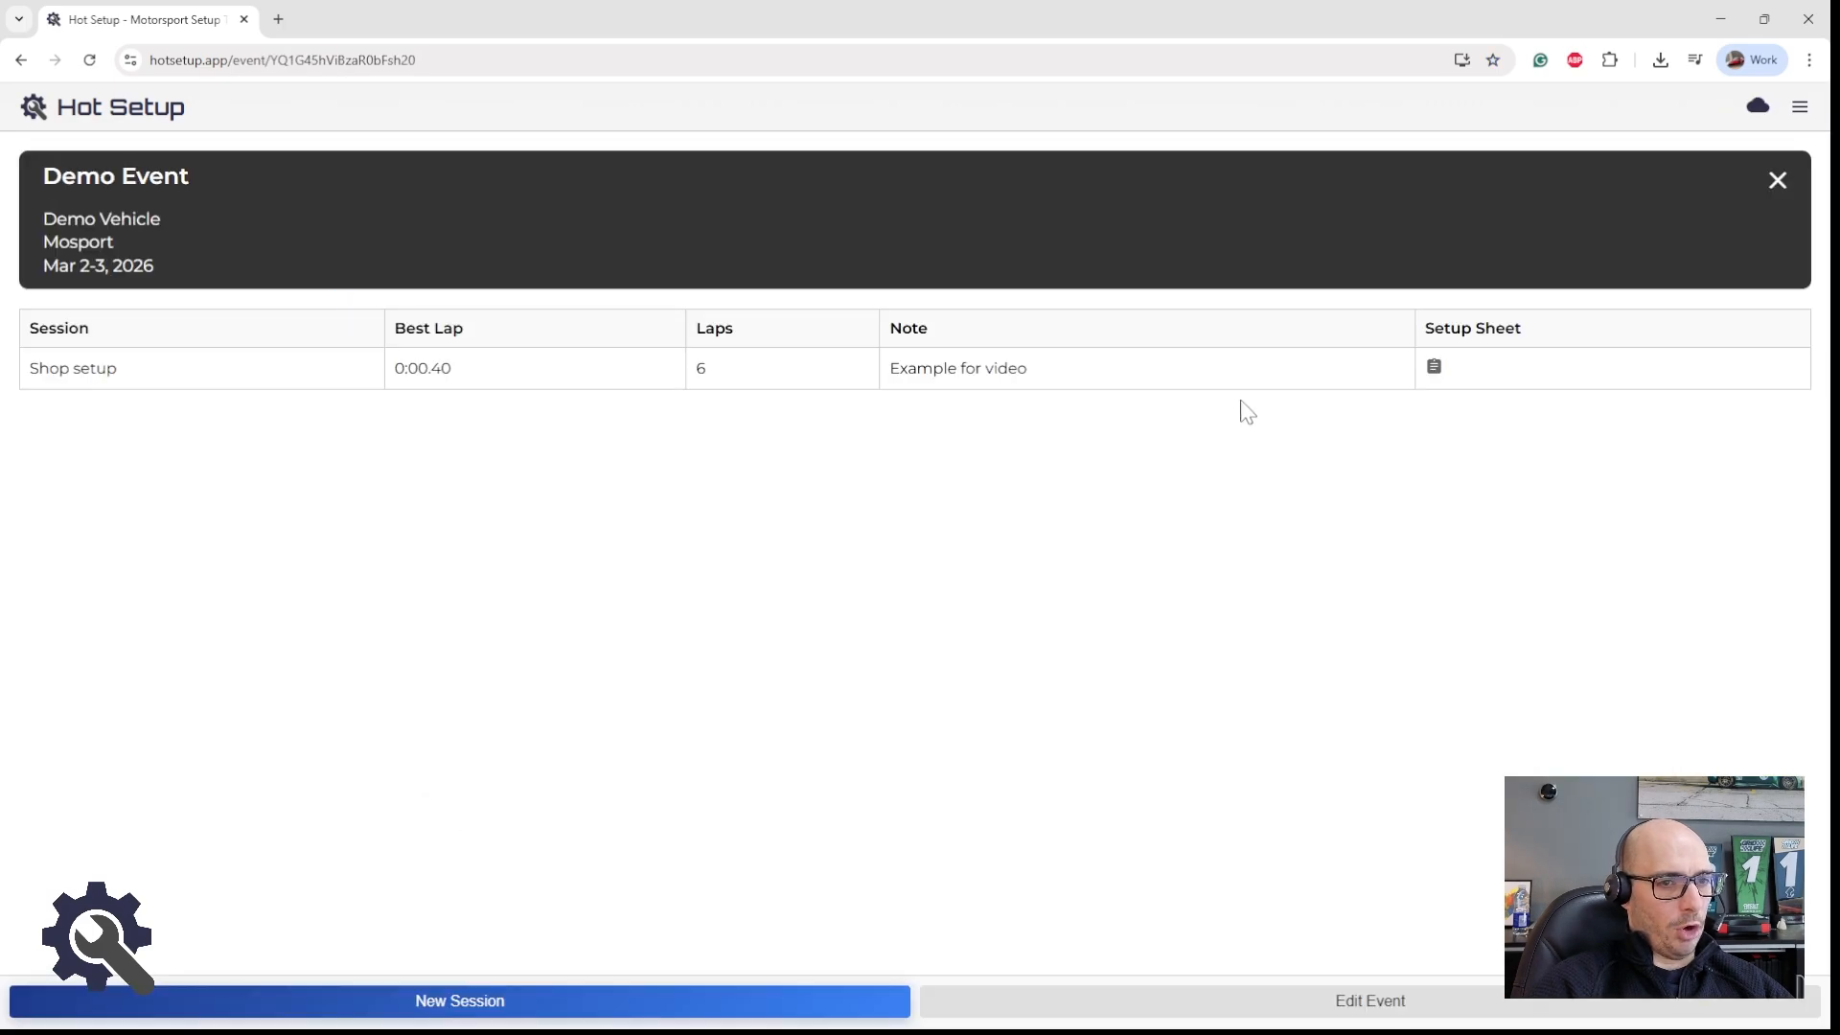
{"action": "left_click", "coordinate": [1432, 374]}
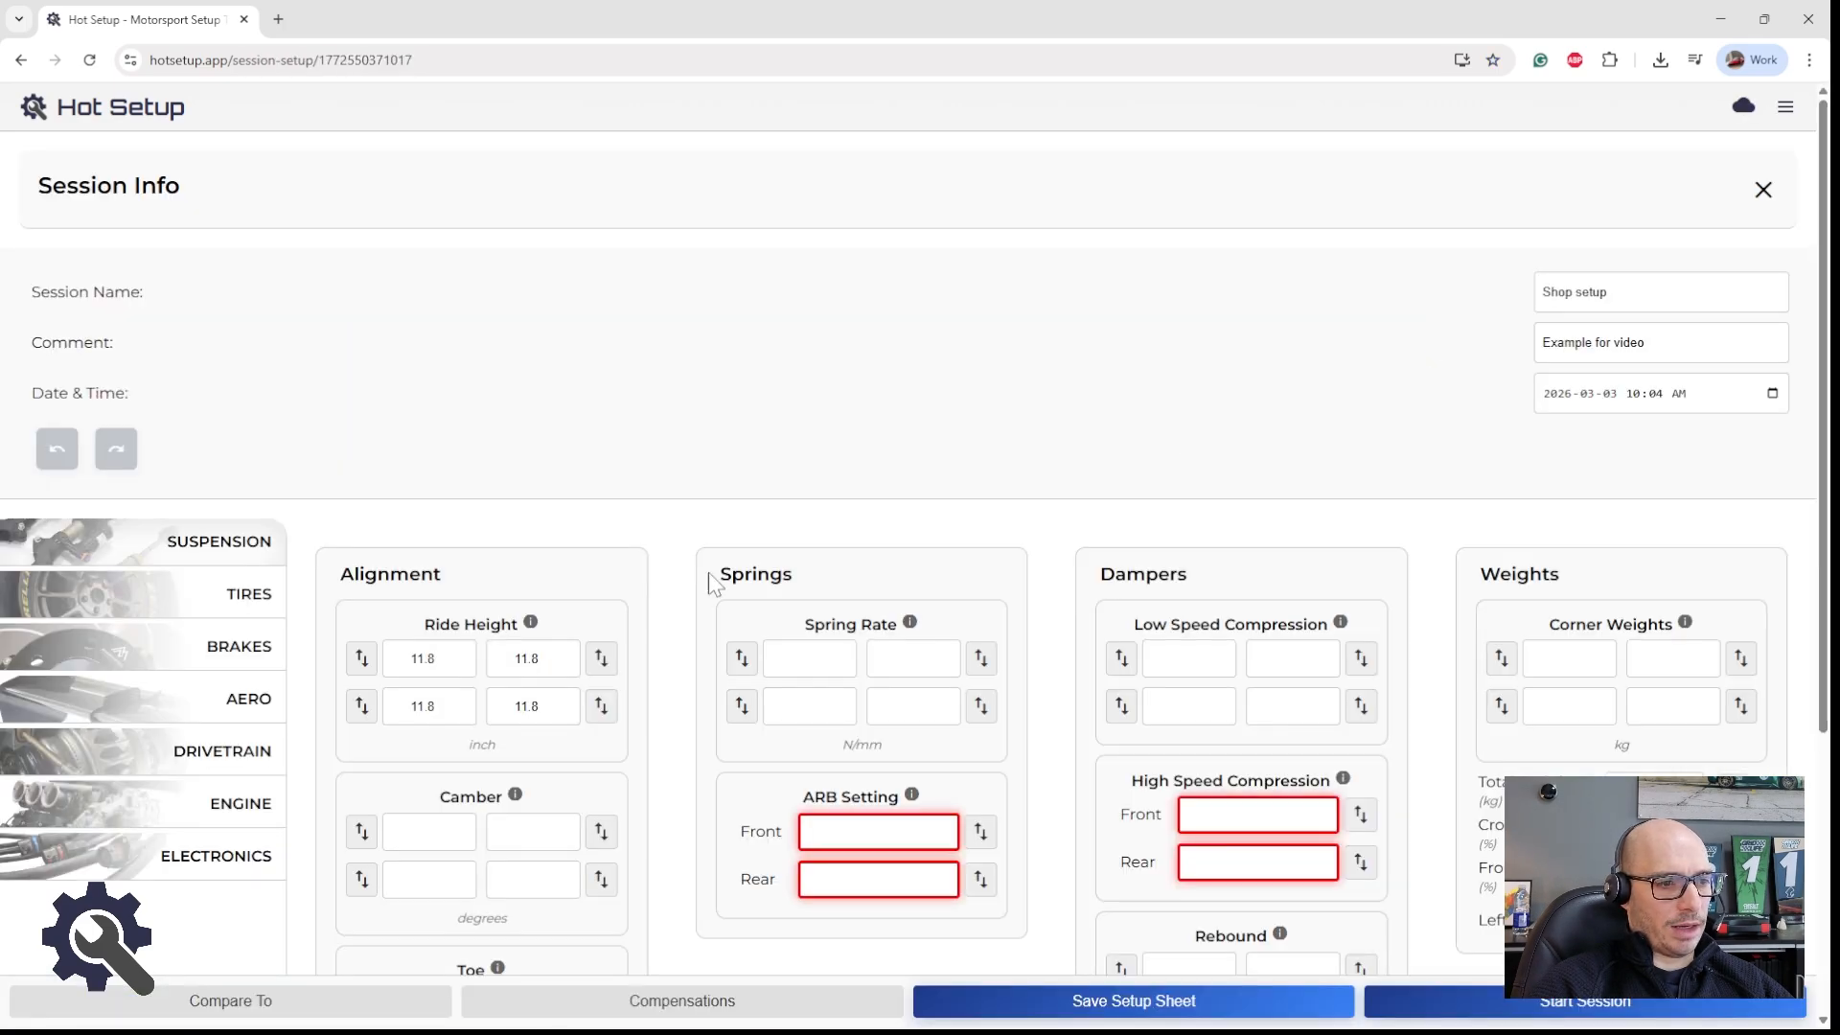
{"action": "left_click_drag", "start_coordinate": [437, 661], "coordinate": [408, 708]}
{"action": "type", "text": "12"}
{"action": "left_click", "coordinate": [448, 708]}
{"action": "type", "text": "12"}
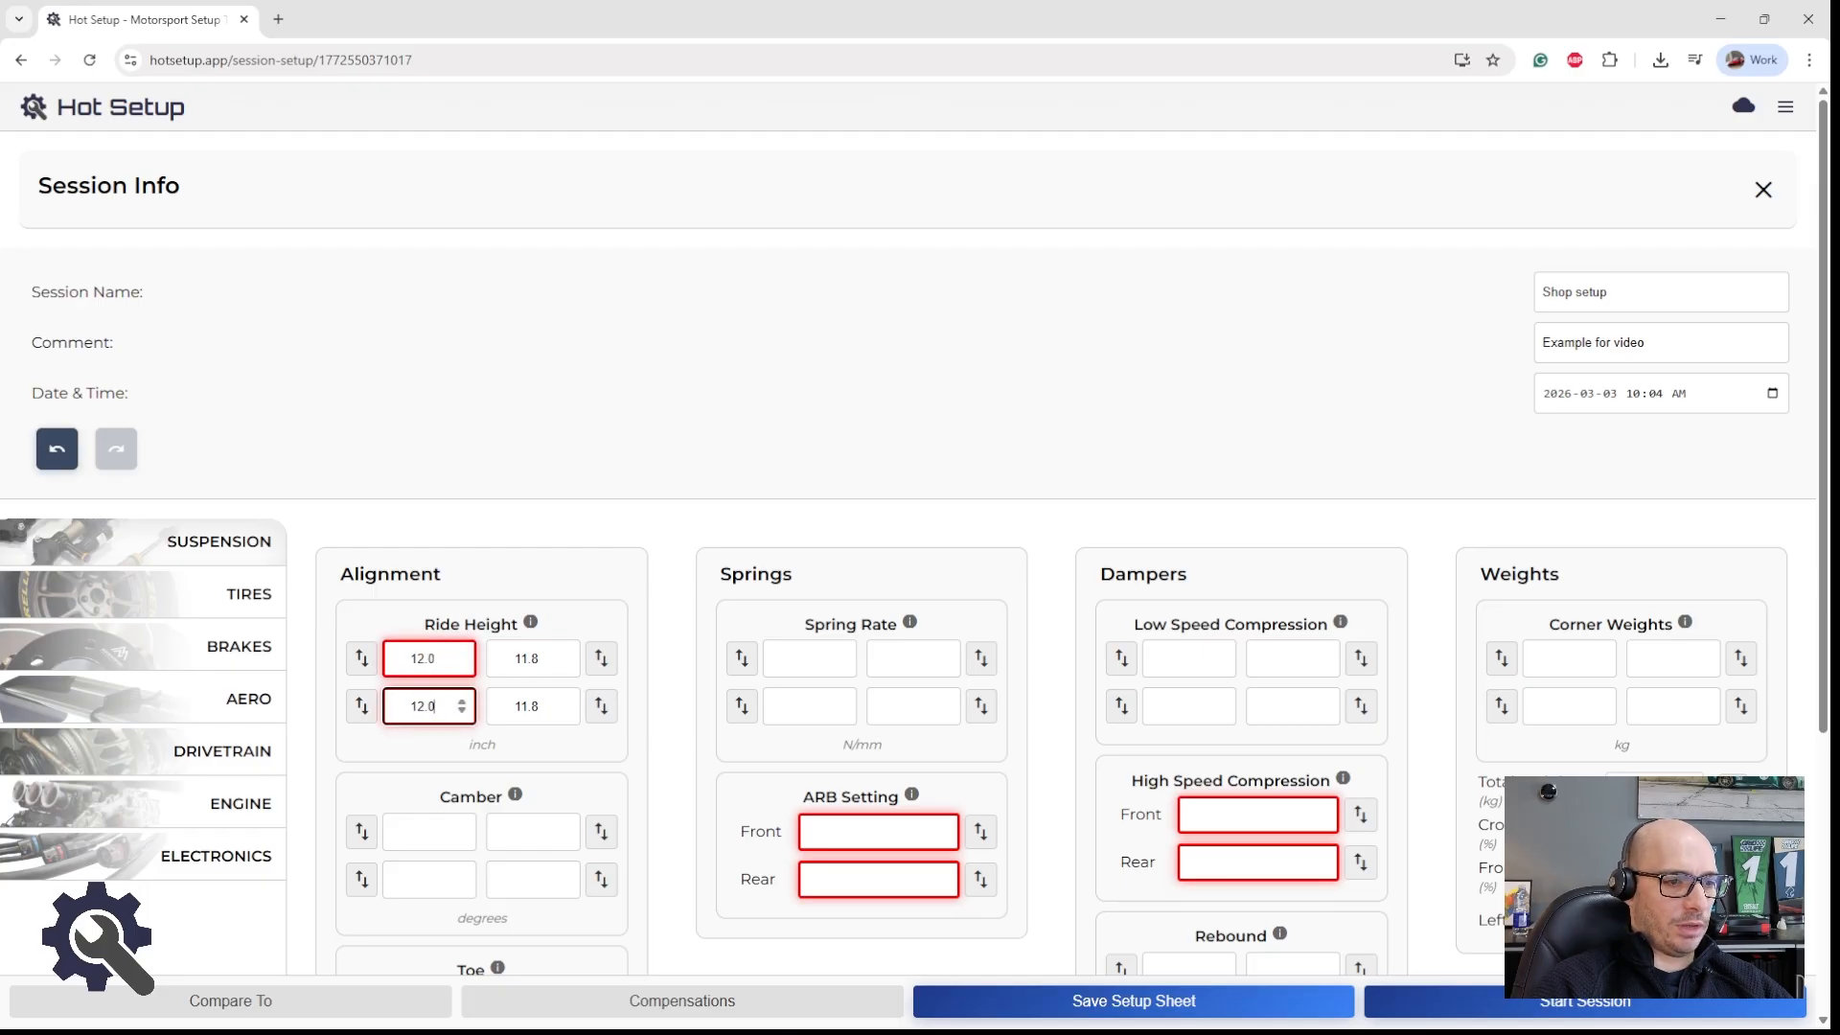
Step: Set the front-right and rear-right ride heights to 12 inch and save the setup sheet
{"action": "left_click", "coordinate": [542, 658]}
{"action": "type", "text": "12"}
{"action": "left_click", "coordinate": [543, 706]}
{"action": "mouse_move", "coordinate": [542, 659]}
{"action": "left_mouse_down"}
{"action": "mouse_move", "coordinate": [512, 659]}
{"action": "mouse_move", "coordinate": [511, 707]}
{"action": "mouse_move", "coordinate": [532, 659]}
{"action": "mouse_move", "coordinate": [509, 659]}
{"action": "left_mouse_up"}
{"action": "type", "text": "12"}
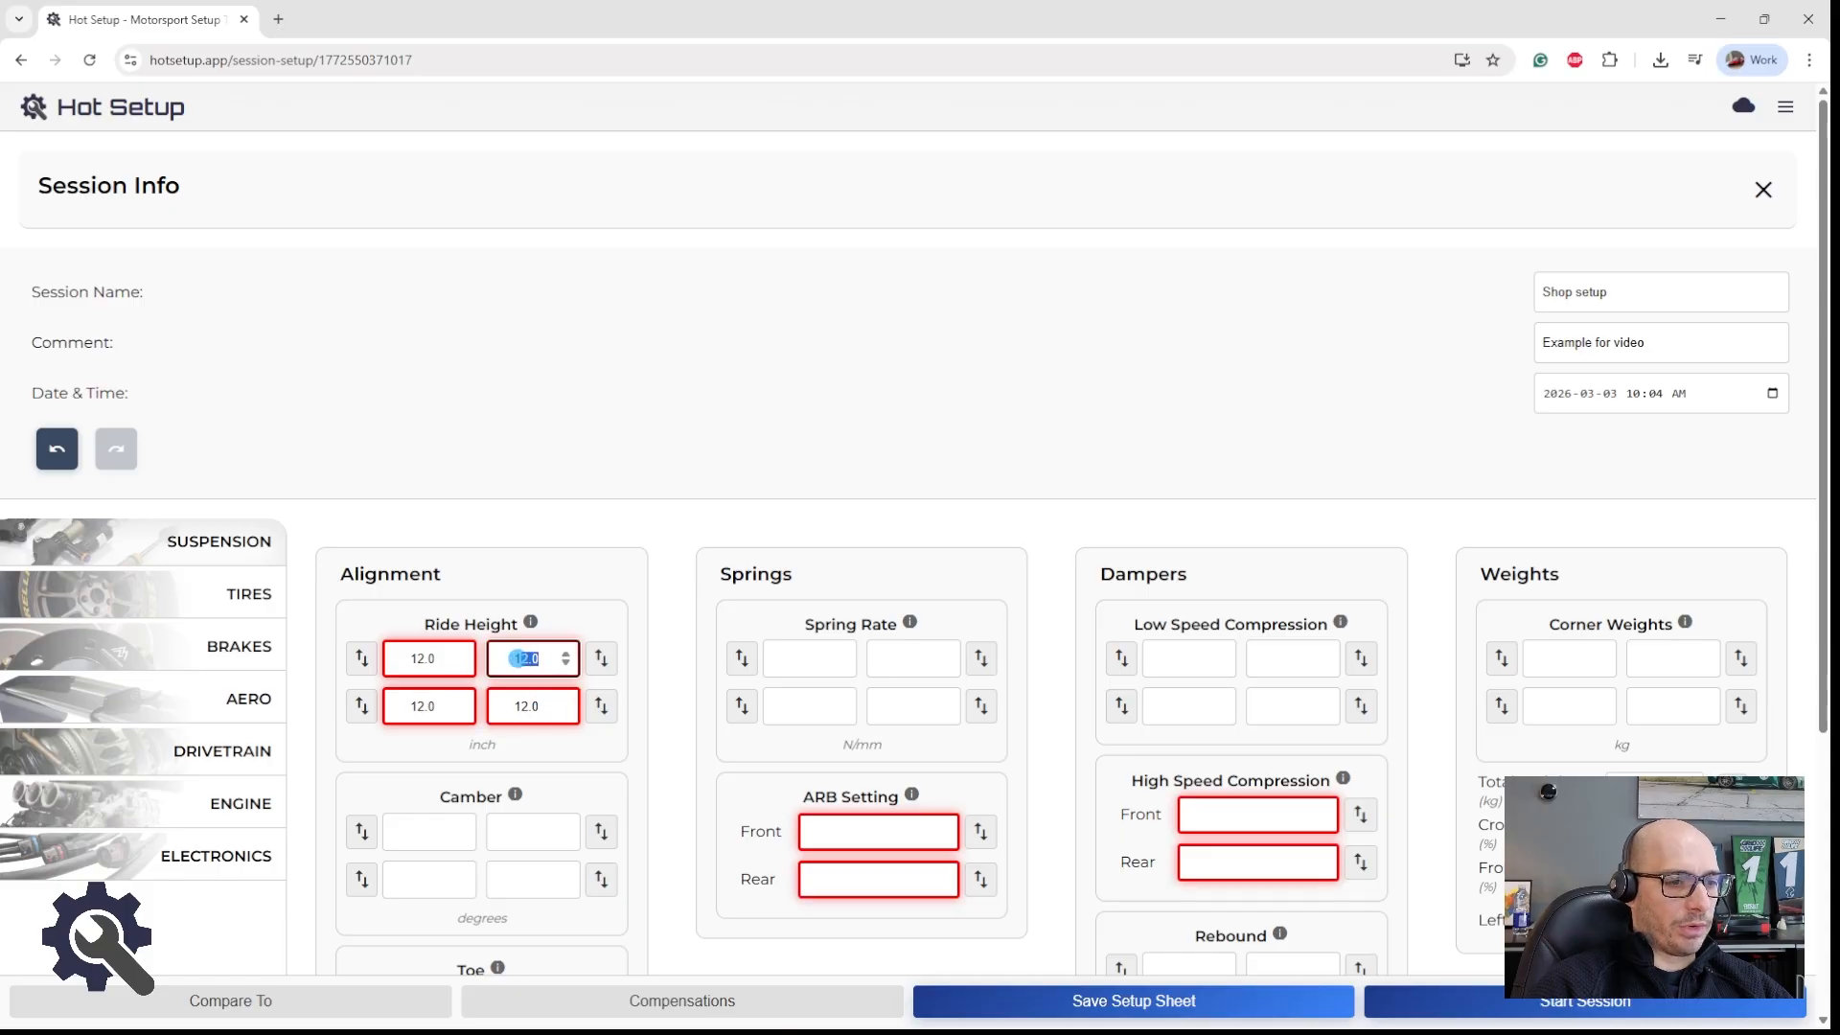
{"action": "left_click", "coordinate": [517, 658]}
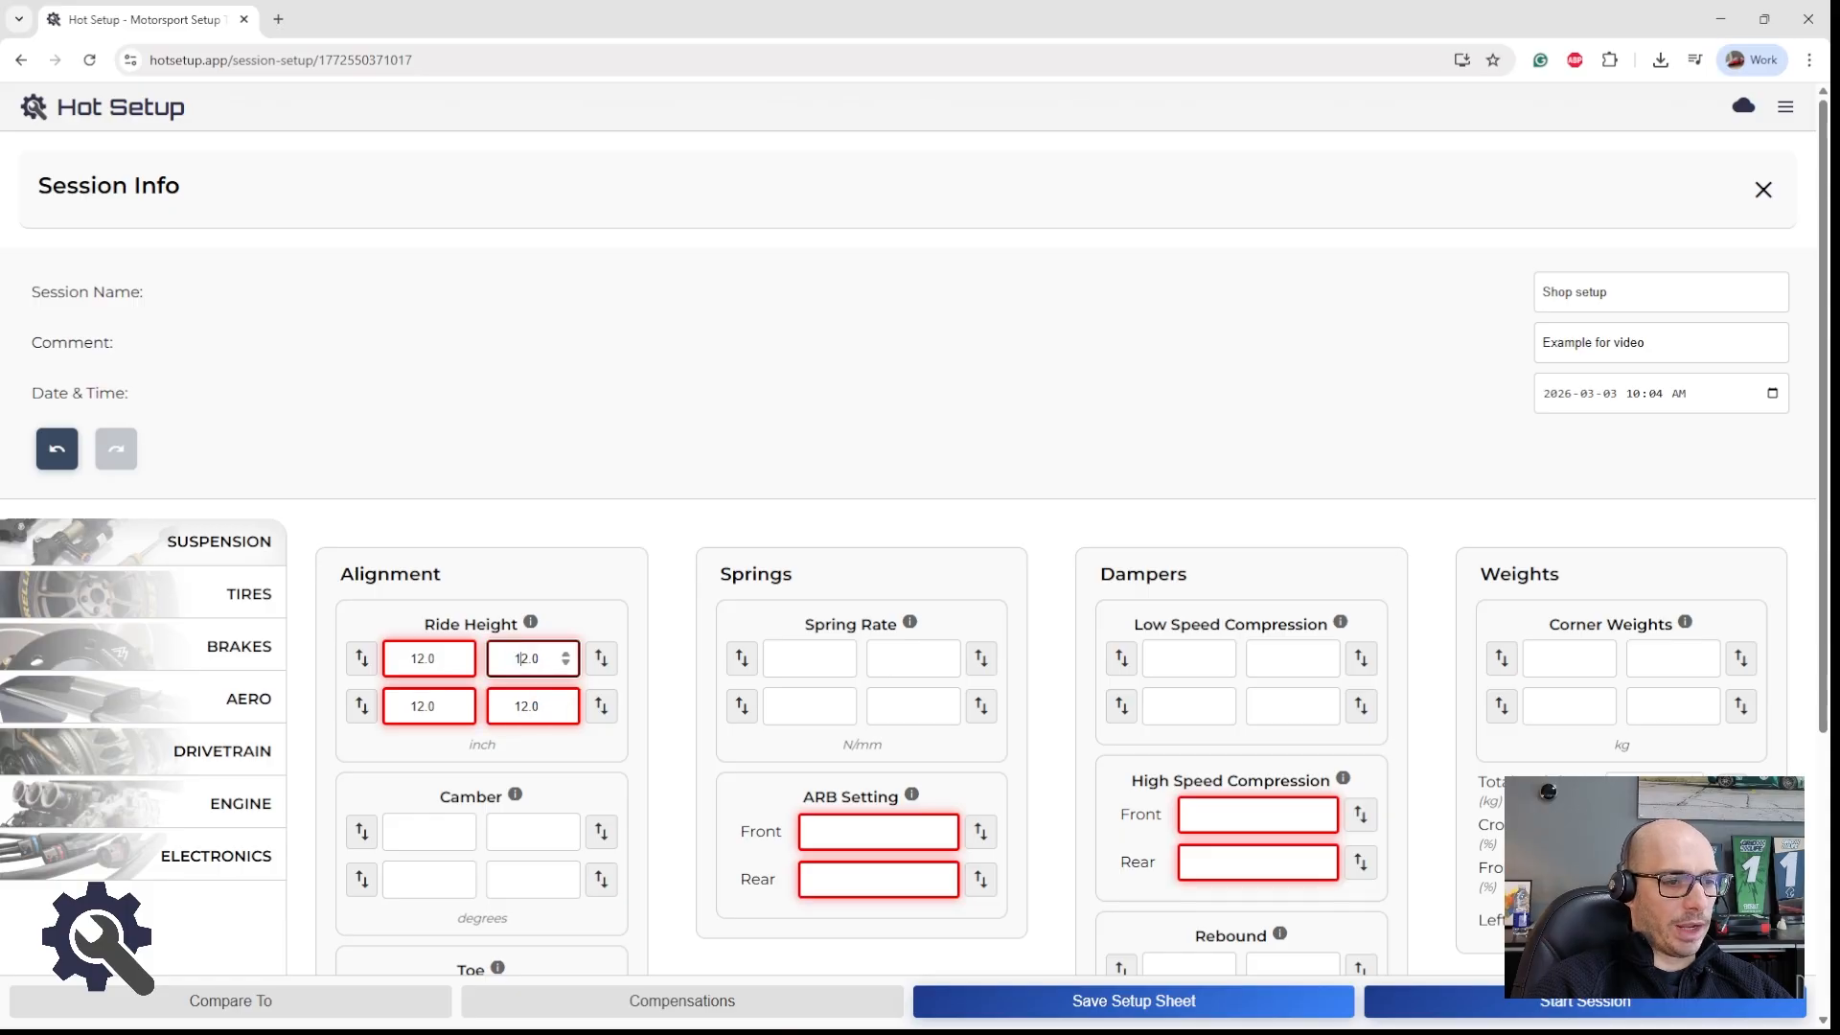
{"action": "left_click", "coordinate": [1018, 1001]}
Step: Set the increment of the Demo Vehicle's Ride Height parameter to 0.1 and save the vehicle
{"action": "left_click", "coordinate": [1778, 180]}
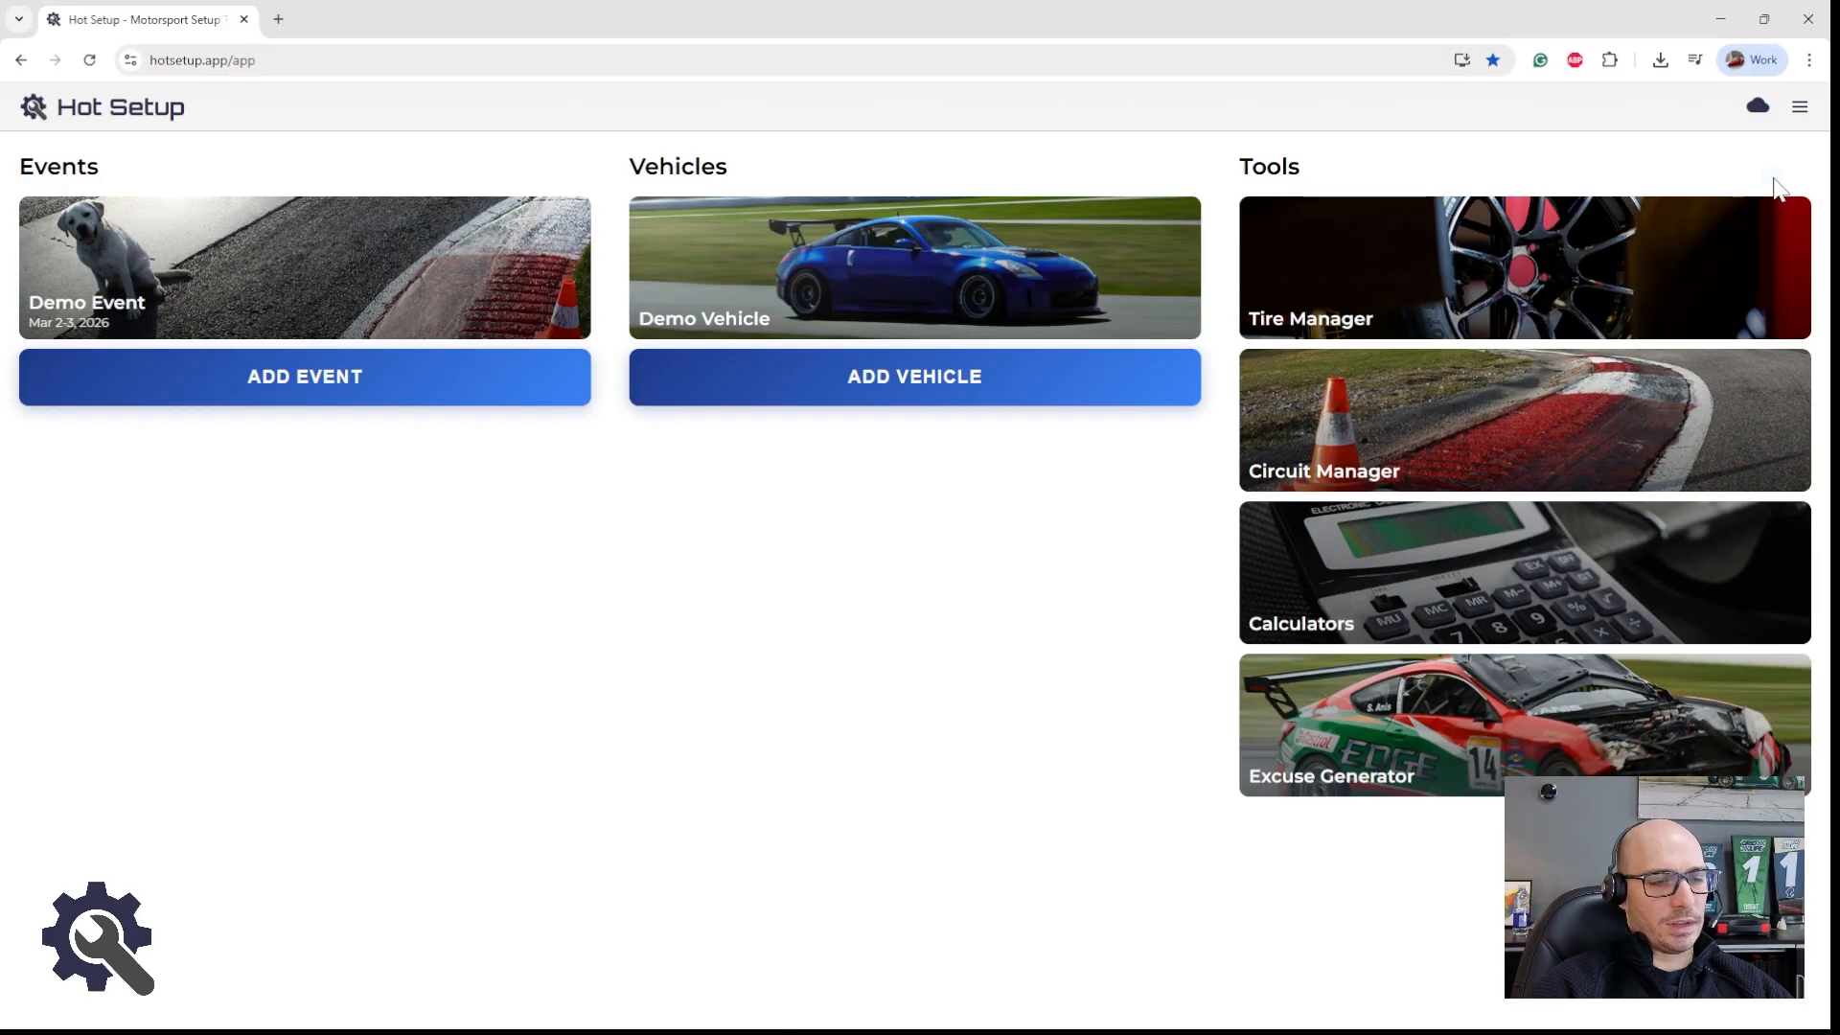
{"action": "left_click", "coordinate": [824, 287]}
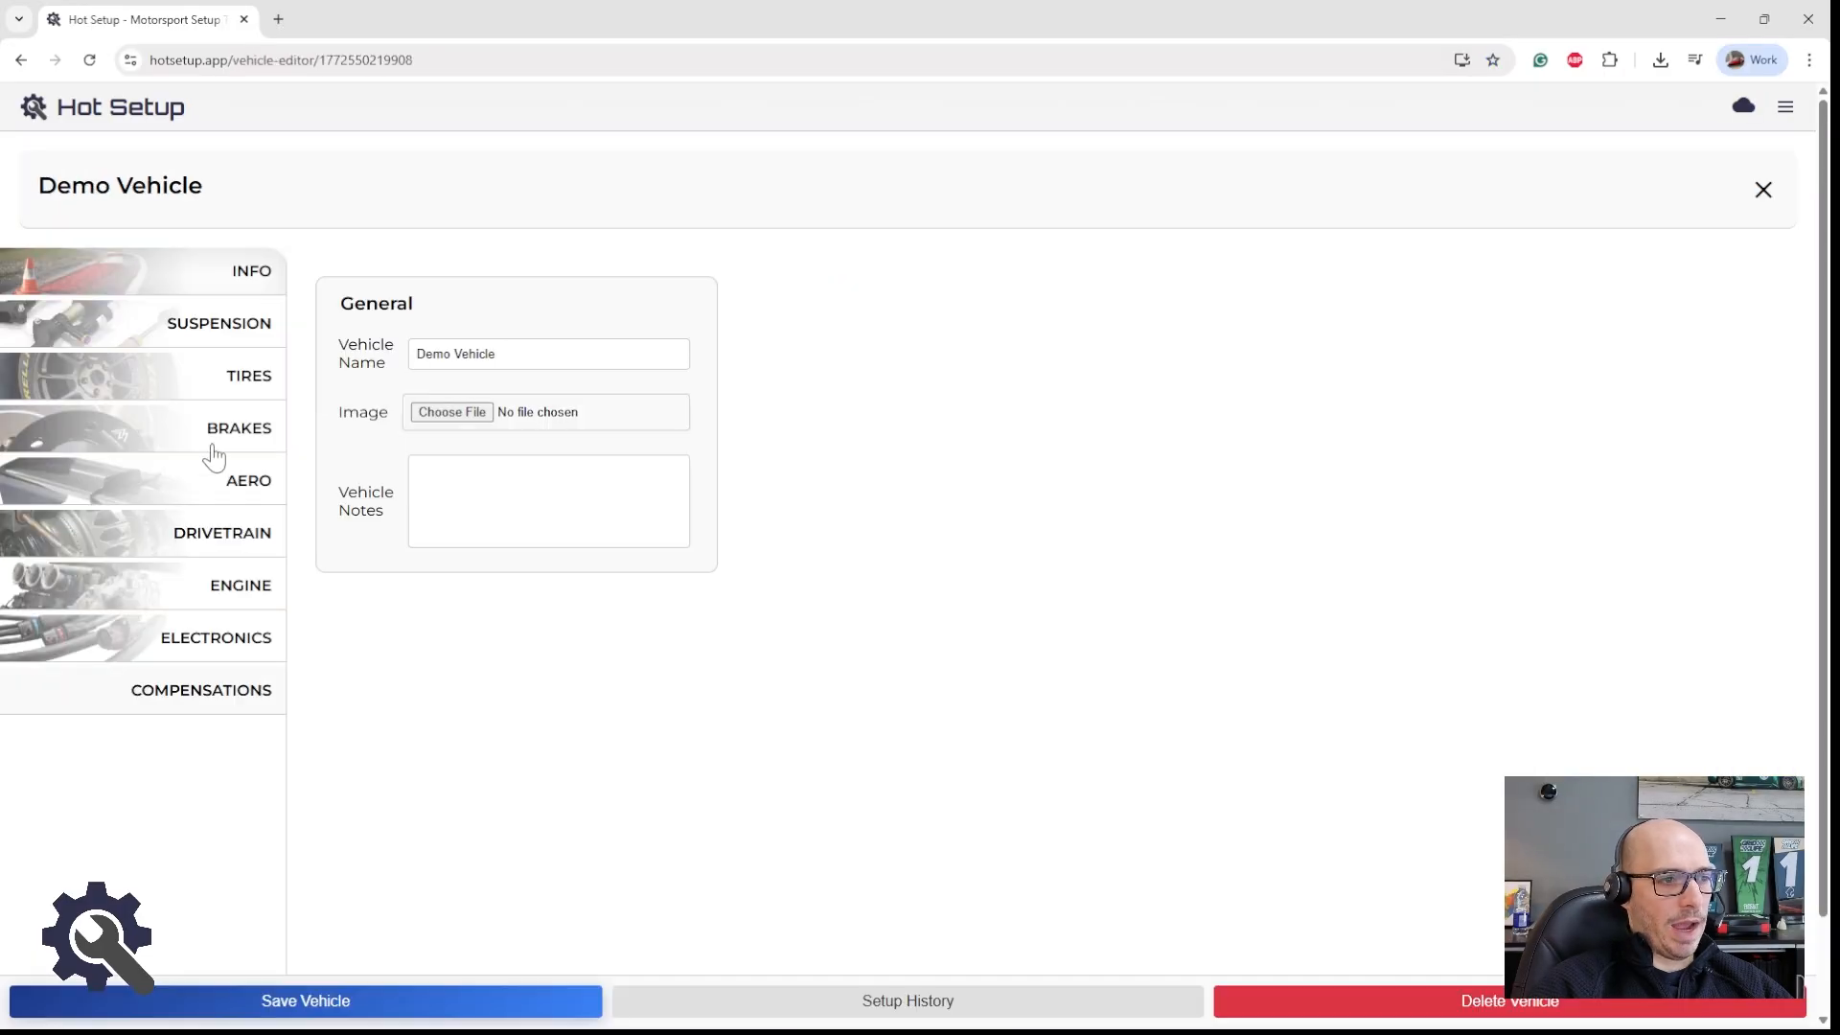
{"action": "left_click", "coordinate": [214, 340]}
{"action": "left_click", "coordinate": [585, 351]}
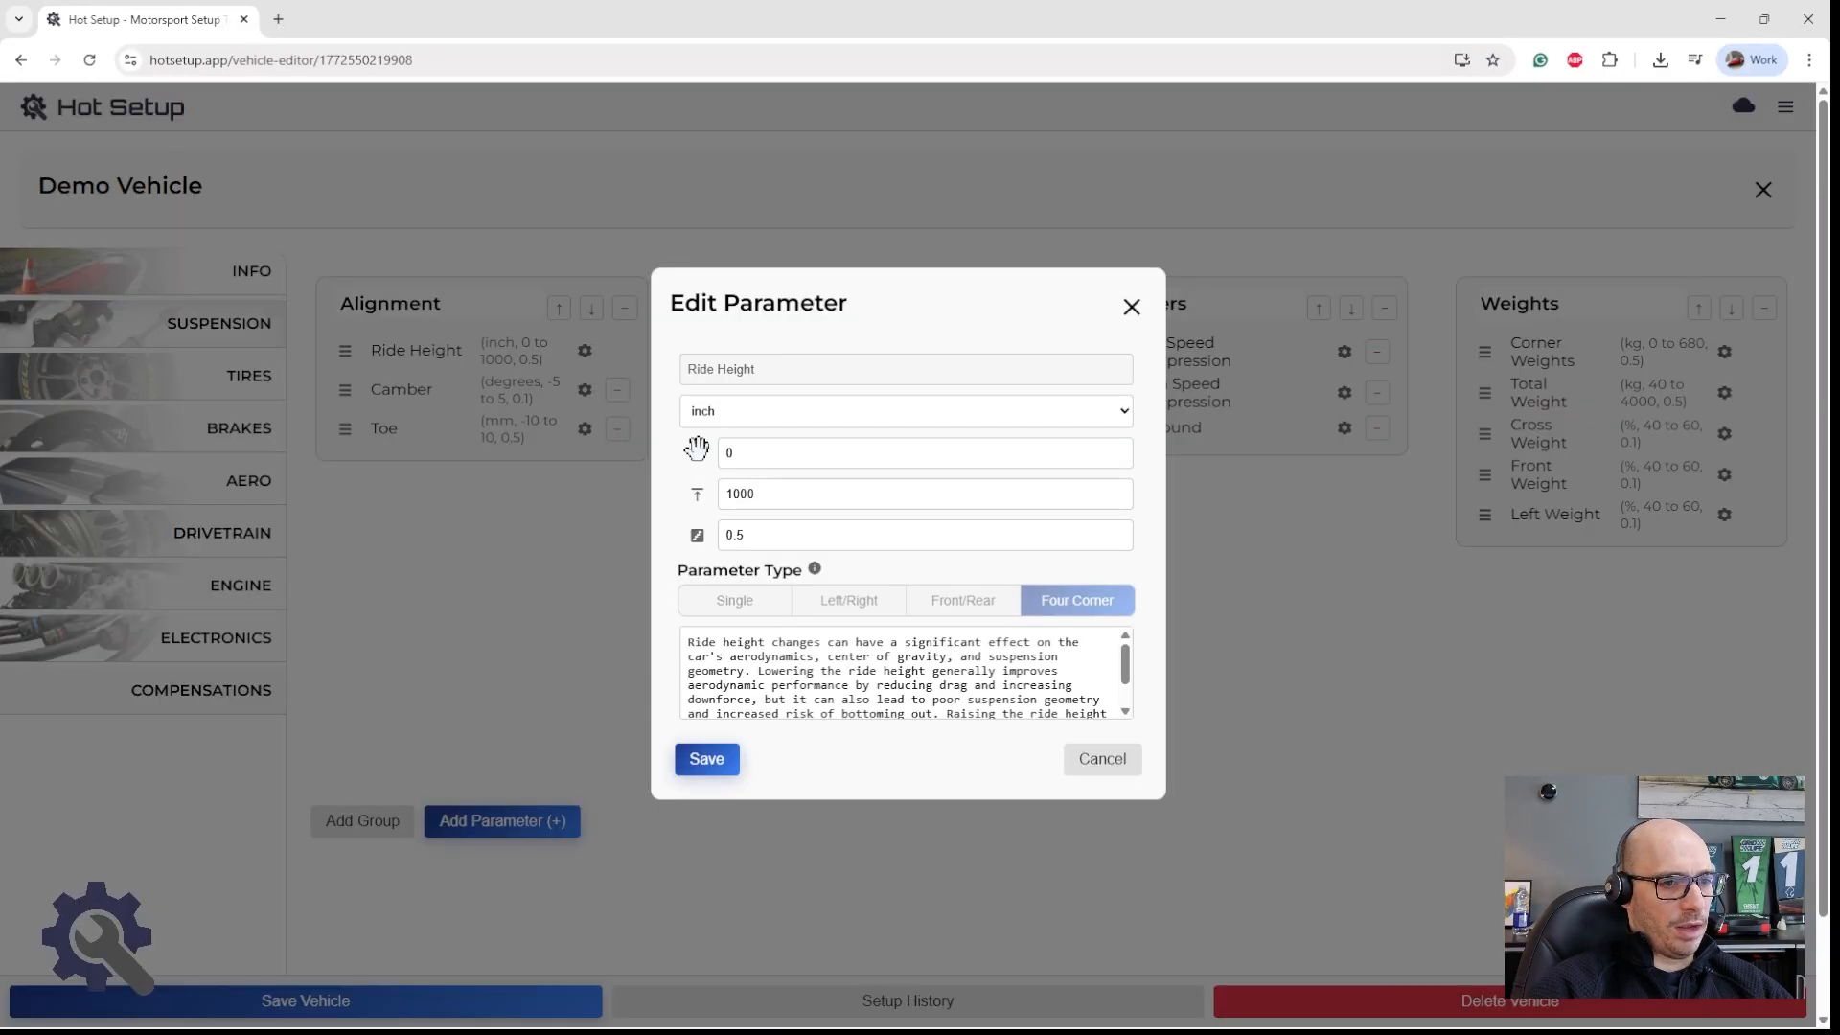
{"action": "mouse_move", "coordinate": [755, 536]}
{"action": "left_mouse_down"}
{"action": "mouse_move", "coordinate": [716, 533]}
{"action": "mouse_move", "coordinate": [768, 532]}
{"action": "mouse_move", "coordinate": [741, 535]}
{"action": "left_mouse_up"}
{"action": "left_click", "coordinate": [755, 538]}
{"action": "left_click", "coordinate": [718, 758]}
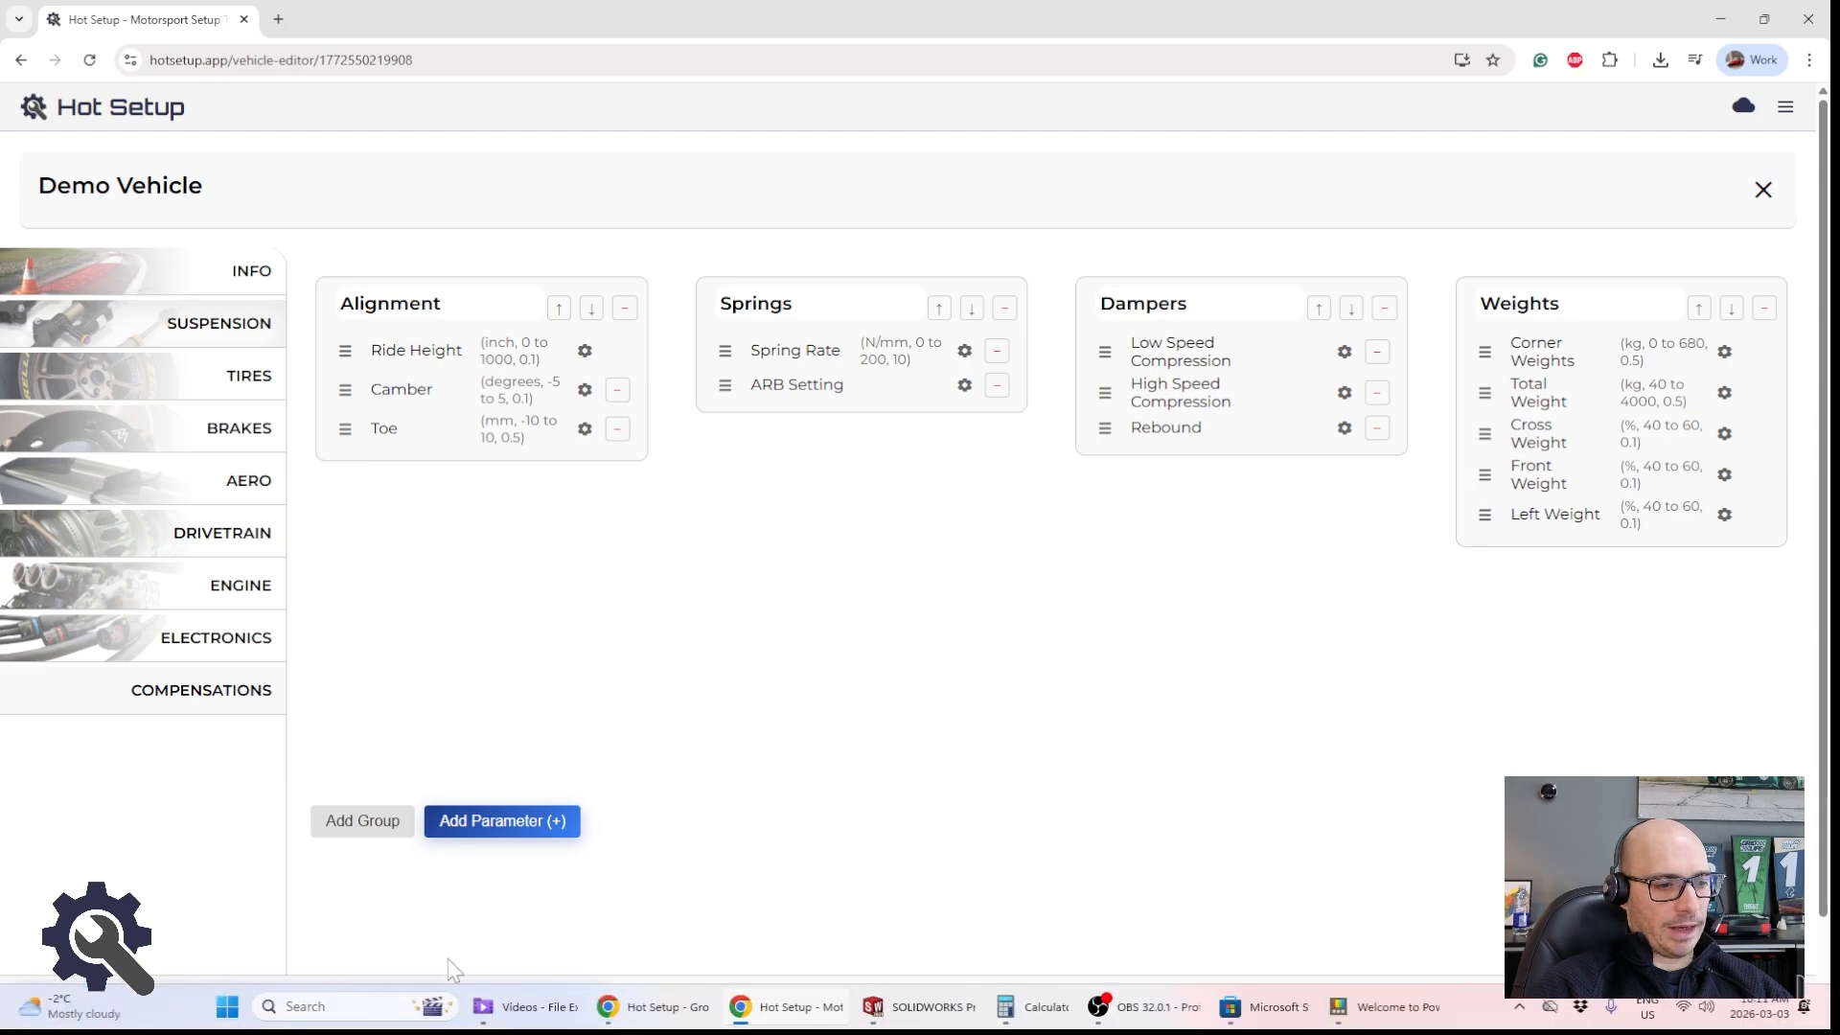
{"action": "left_click", "coordinate": [410, 997]}
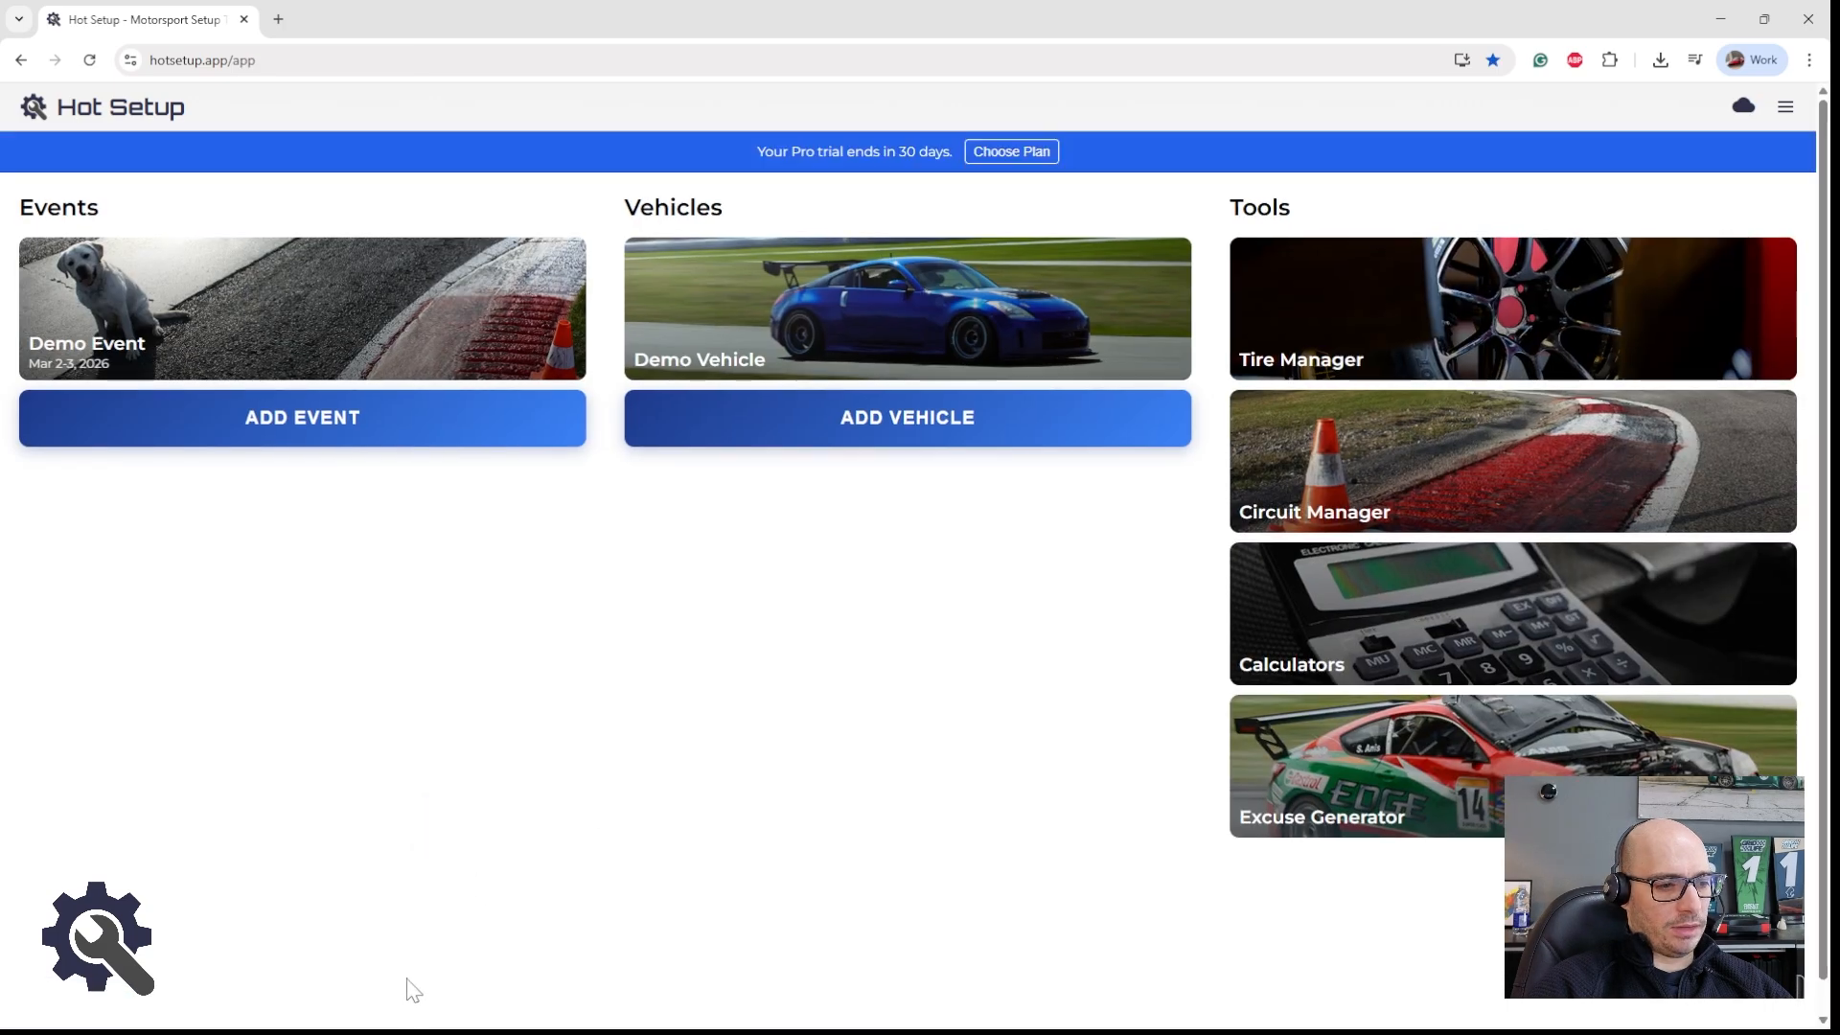
Step: Reopen the Shop setup session's setup sheet and try stepping the front-left ride height in 0.1 inch increments, ending at 11.8 inch
{"action": "left_click", "coordinate": [326, 289]}
{"action": "left_click", "coordinate": [1431, 370]}
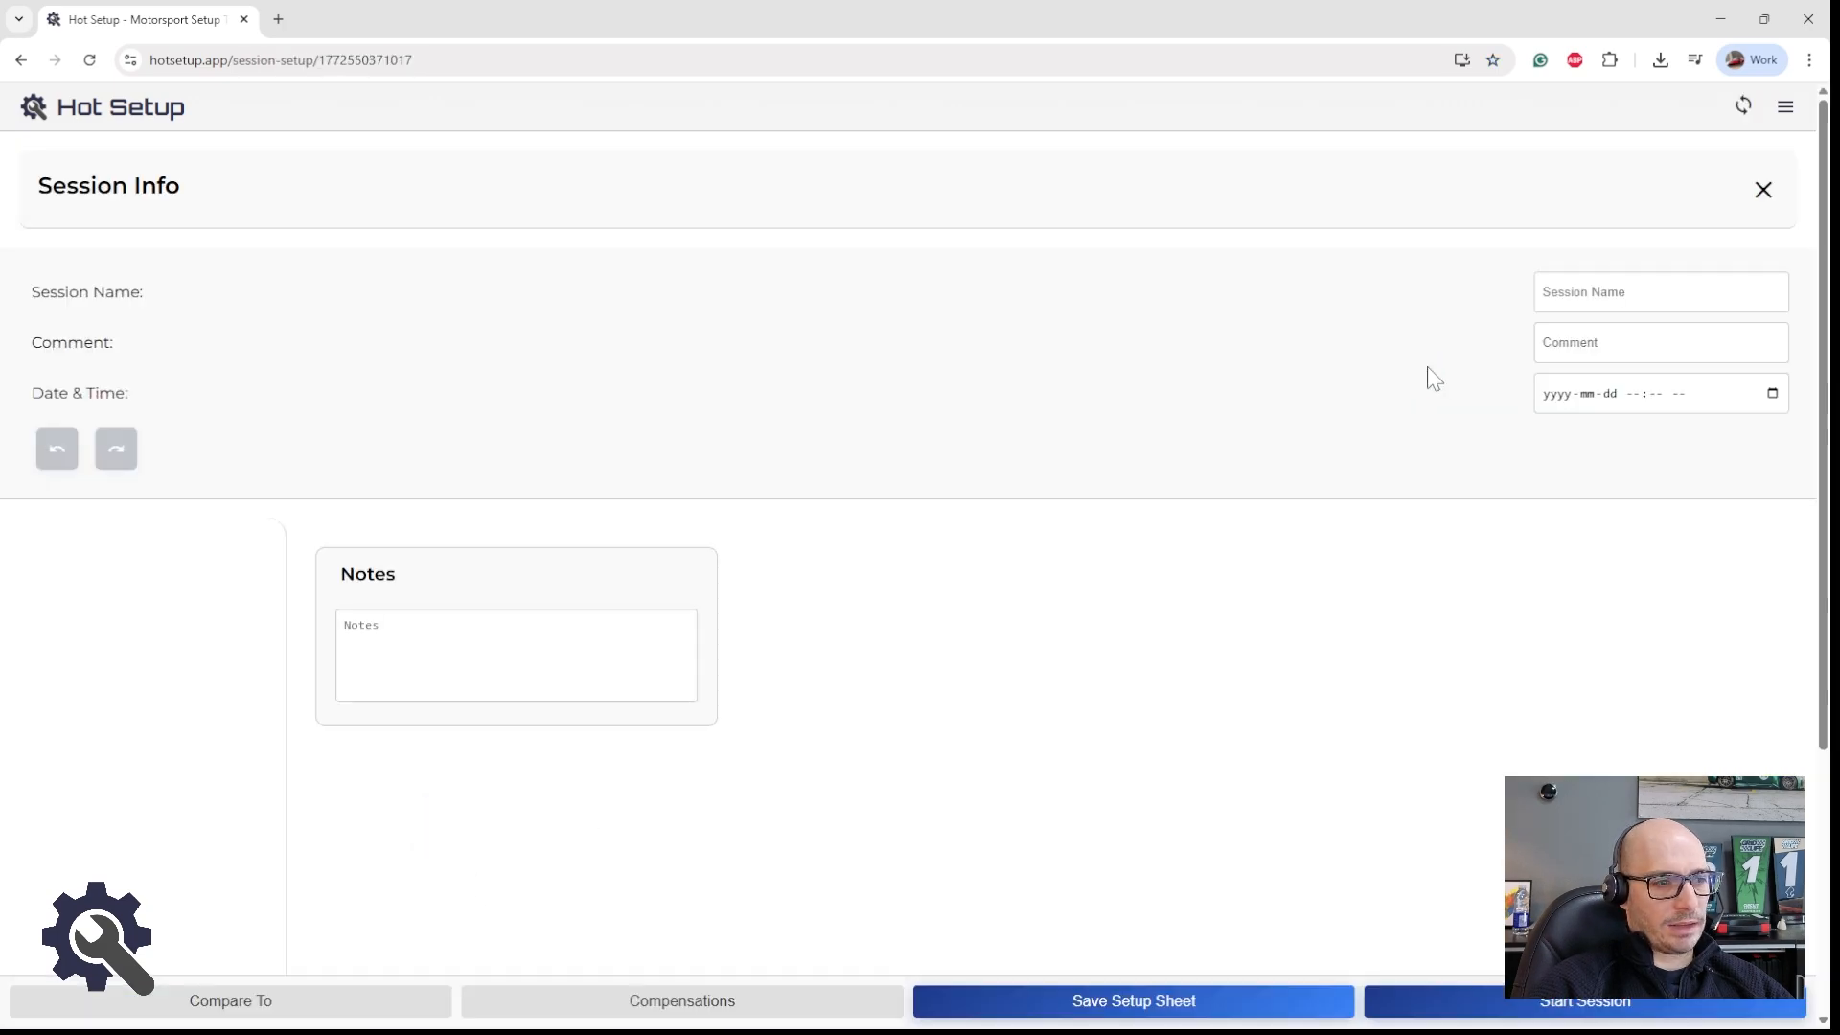
{"action": "left_click", "coordinate": [462, 666]}
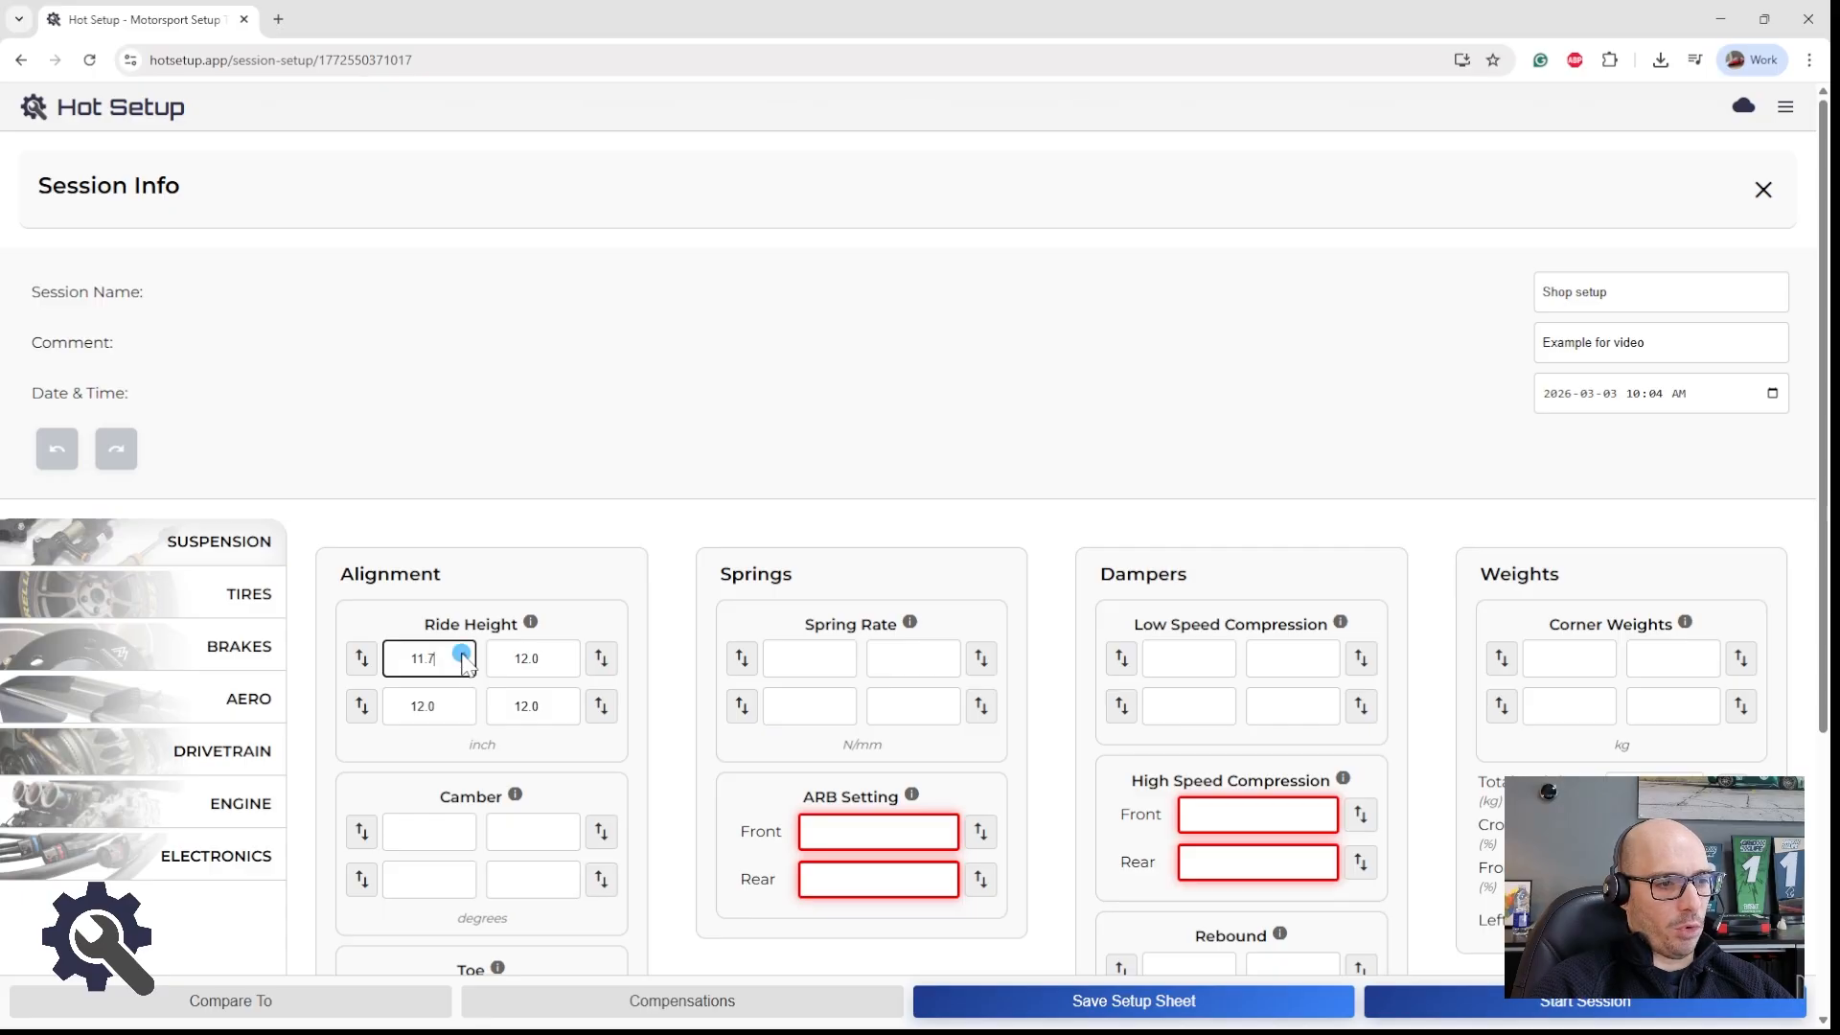
{"action": "left_click", "coordinate": [464, 655]}
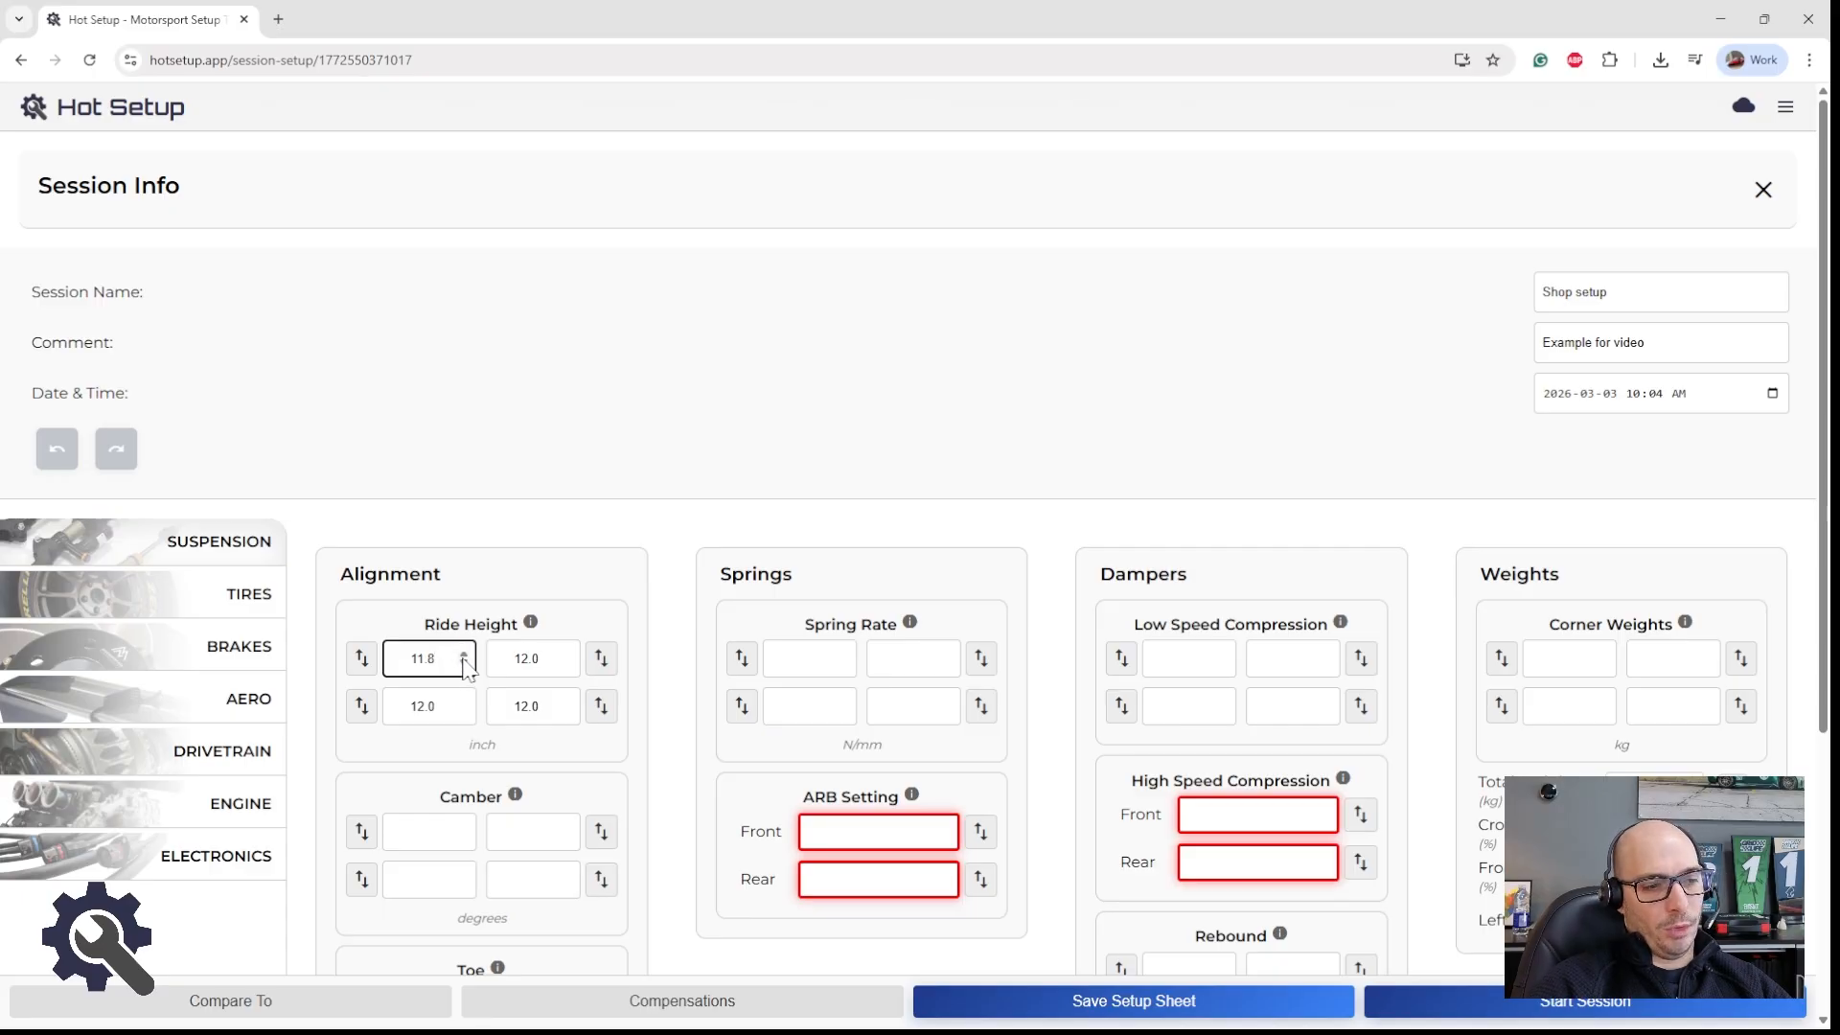
{"action": "left_click", "coordinate": [362, 666]}
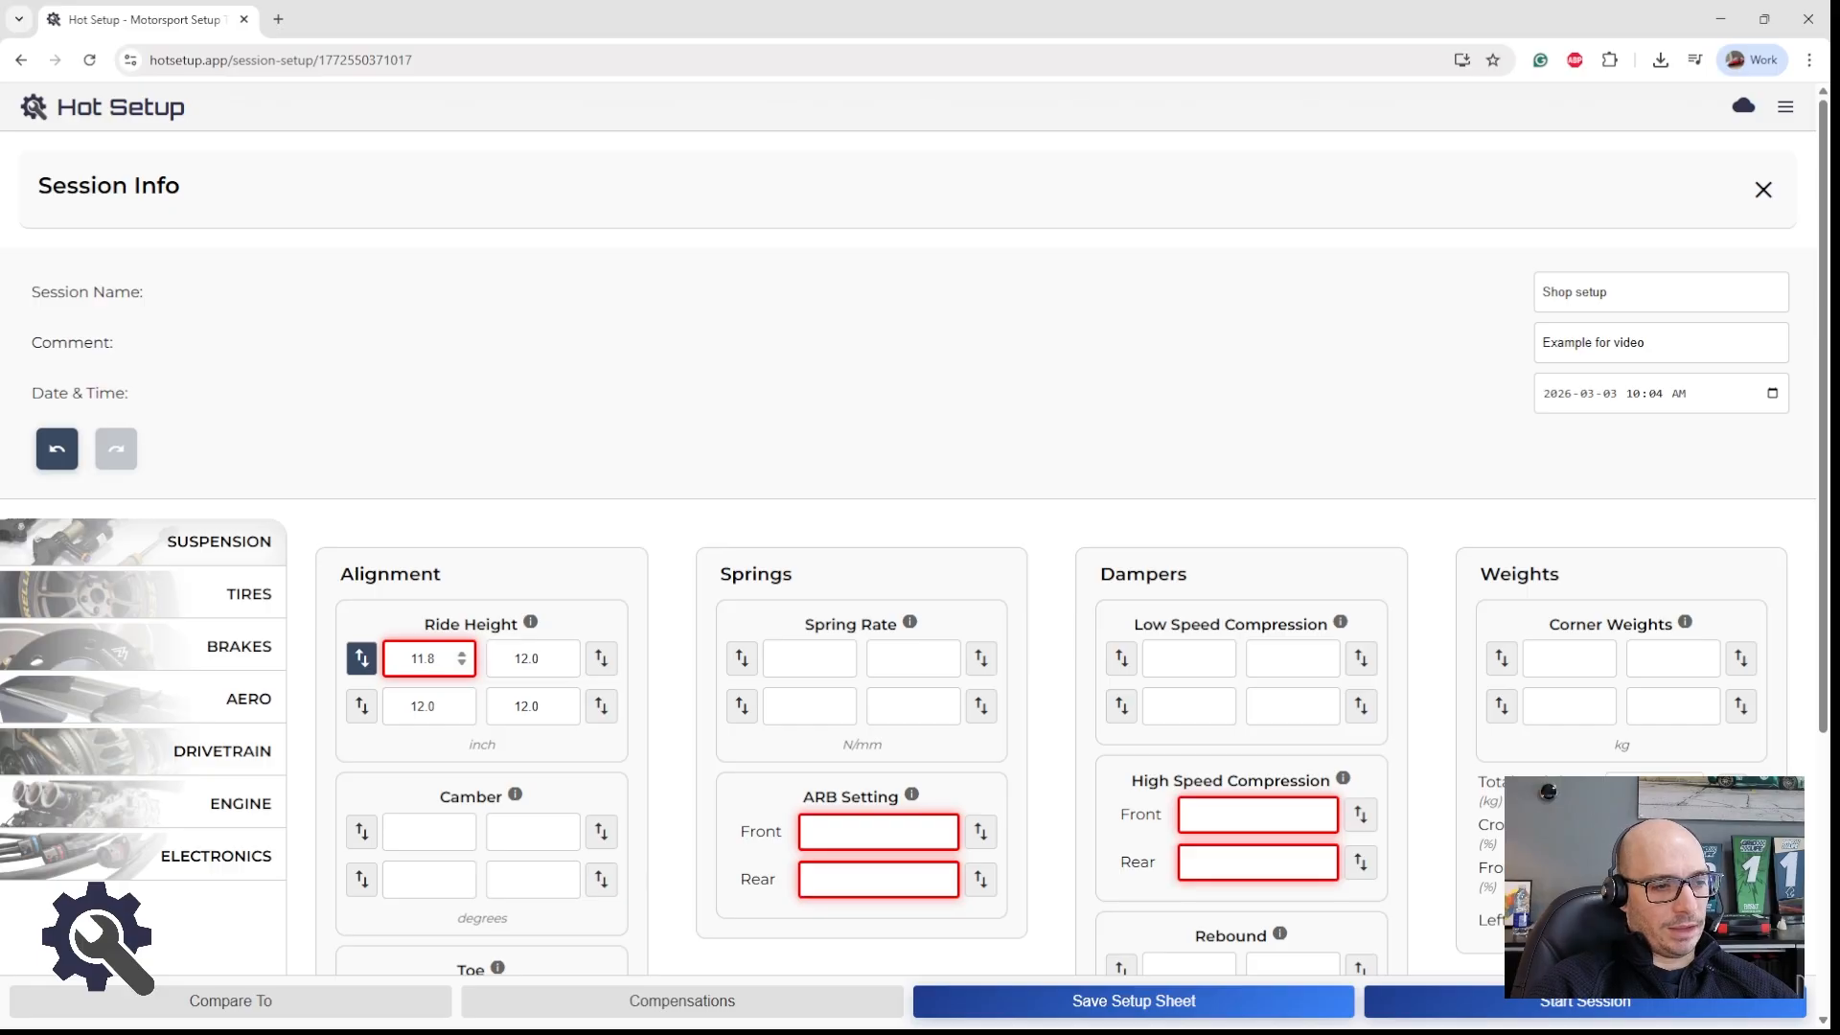
{"action": "key", "text": "ctrl+plus"}
{"action": "key", "text": "ctrl+minus"}
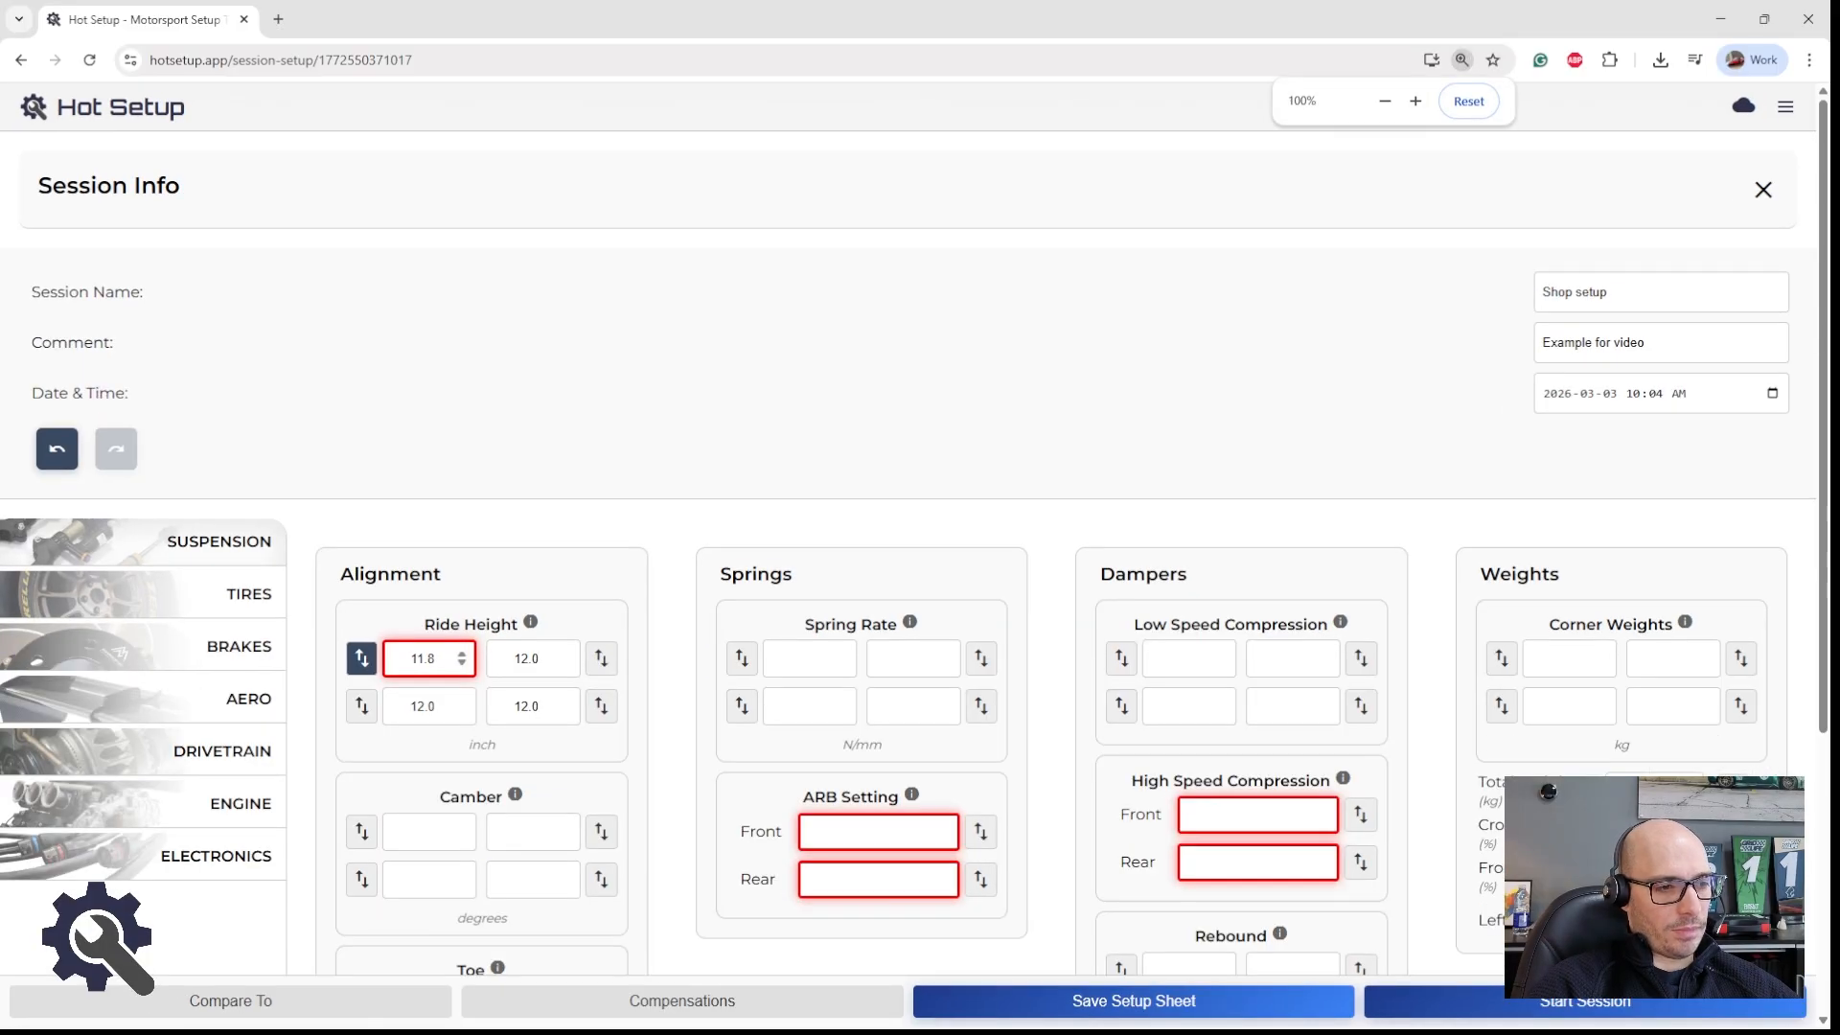
Step: Step the front-left and rear-left ride heights in 0.1 inch increments, ending with both at 12 inch
{"action": "left_click", "coordinate": [438, 659]}
{"action": "left_click", "coordinate": [413, 699]}
{"action": "scroll", "coordinate": [413, 700], "scroll_direction": "up", "scroll_amount": 1}
{"action": "left_click", "coordinate": [423, 656]}
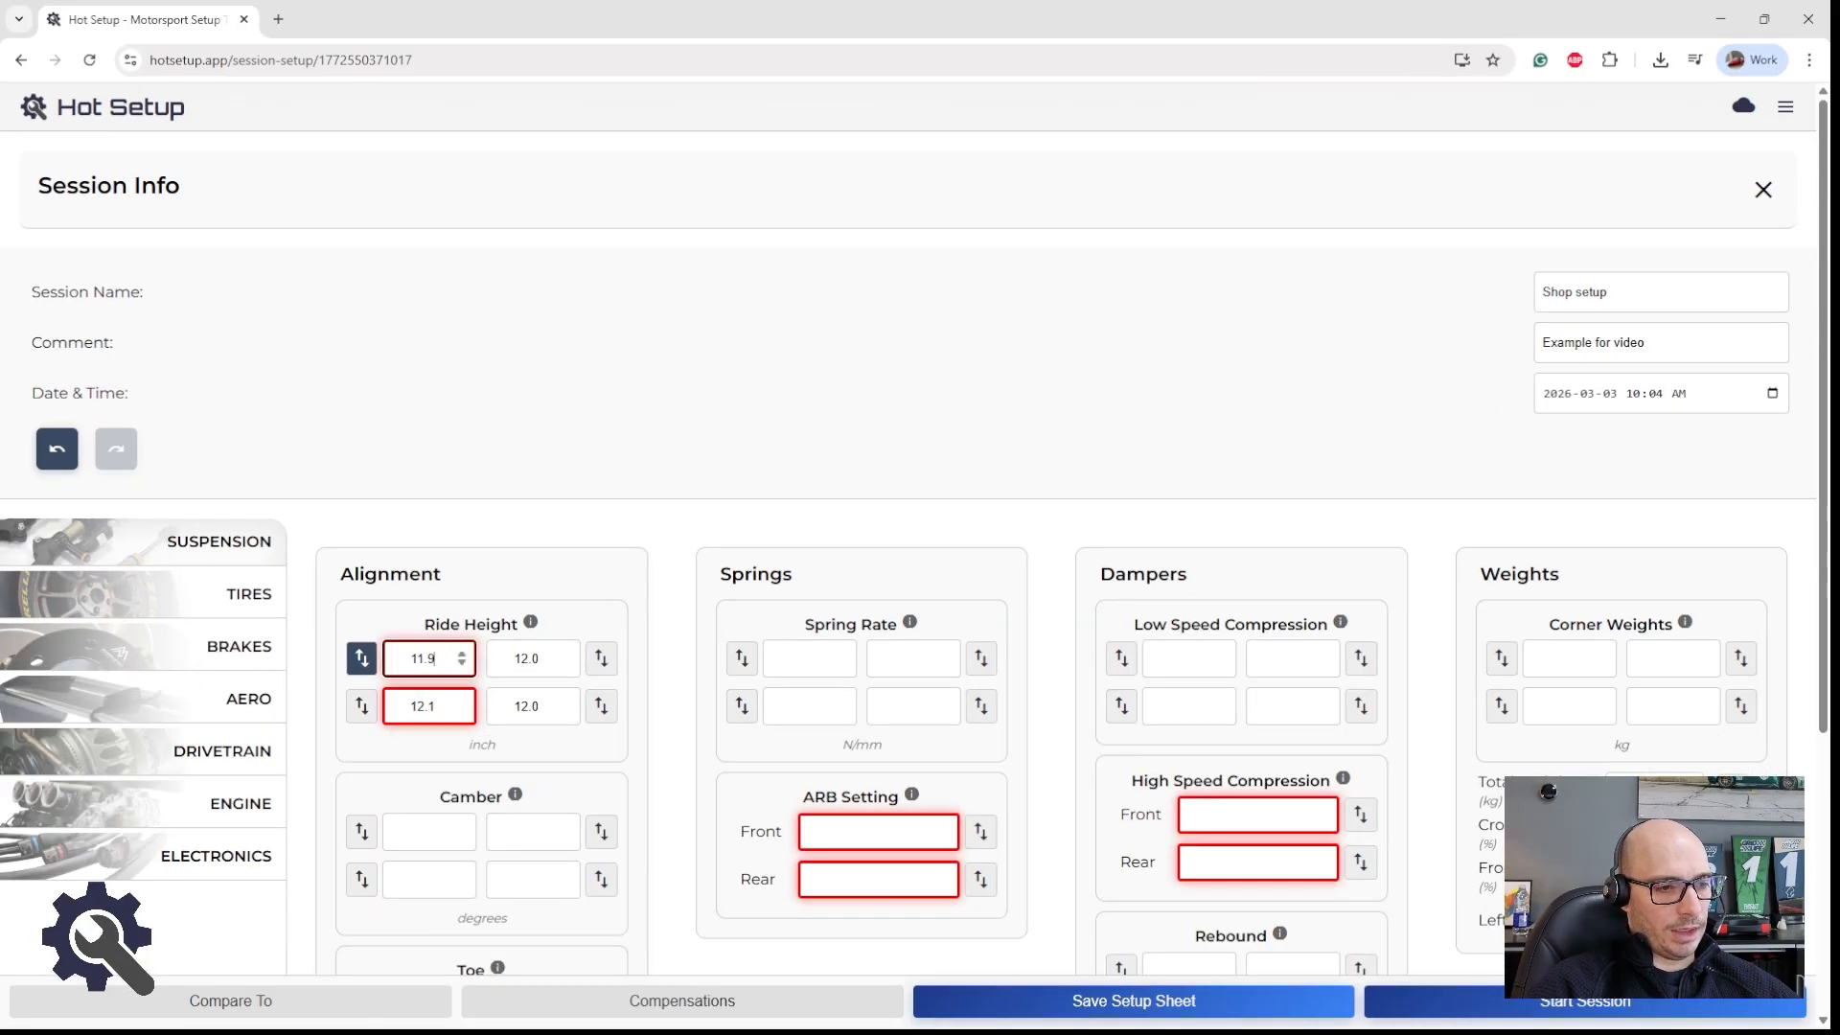
{"action": "scroll", "coordinate": [423, 659], "scroll_direction": "down", "scroll_amount": 1}
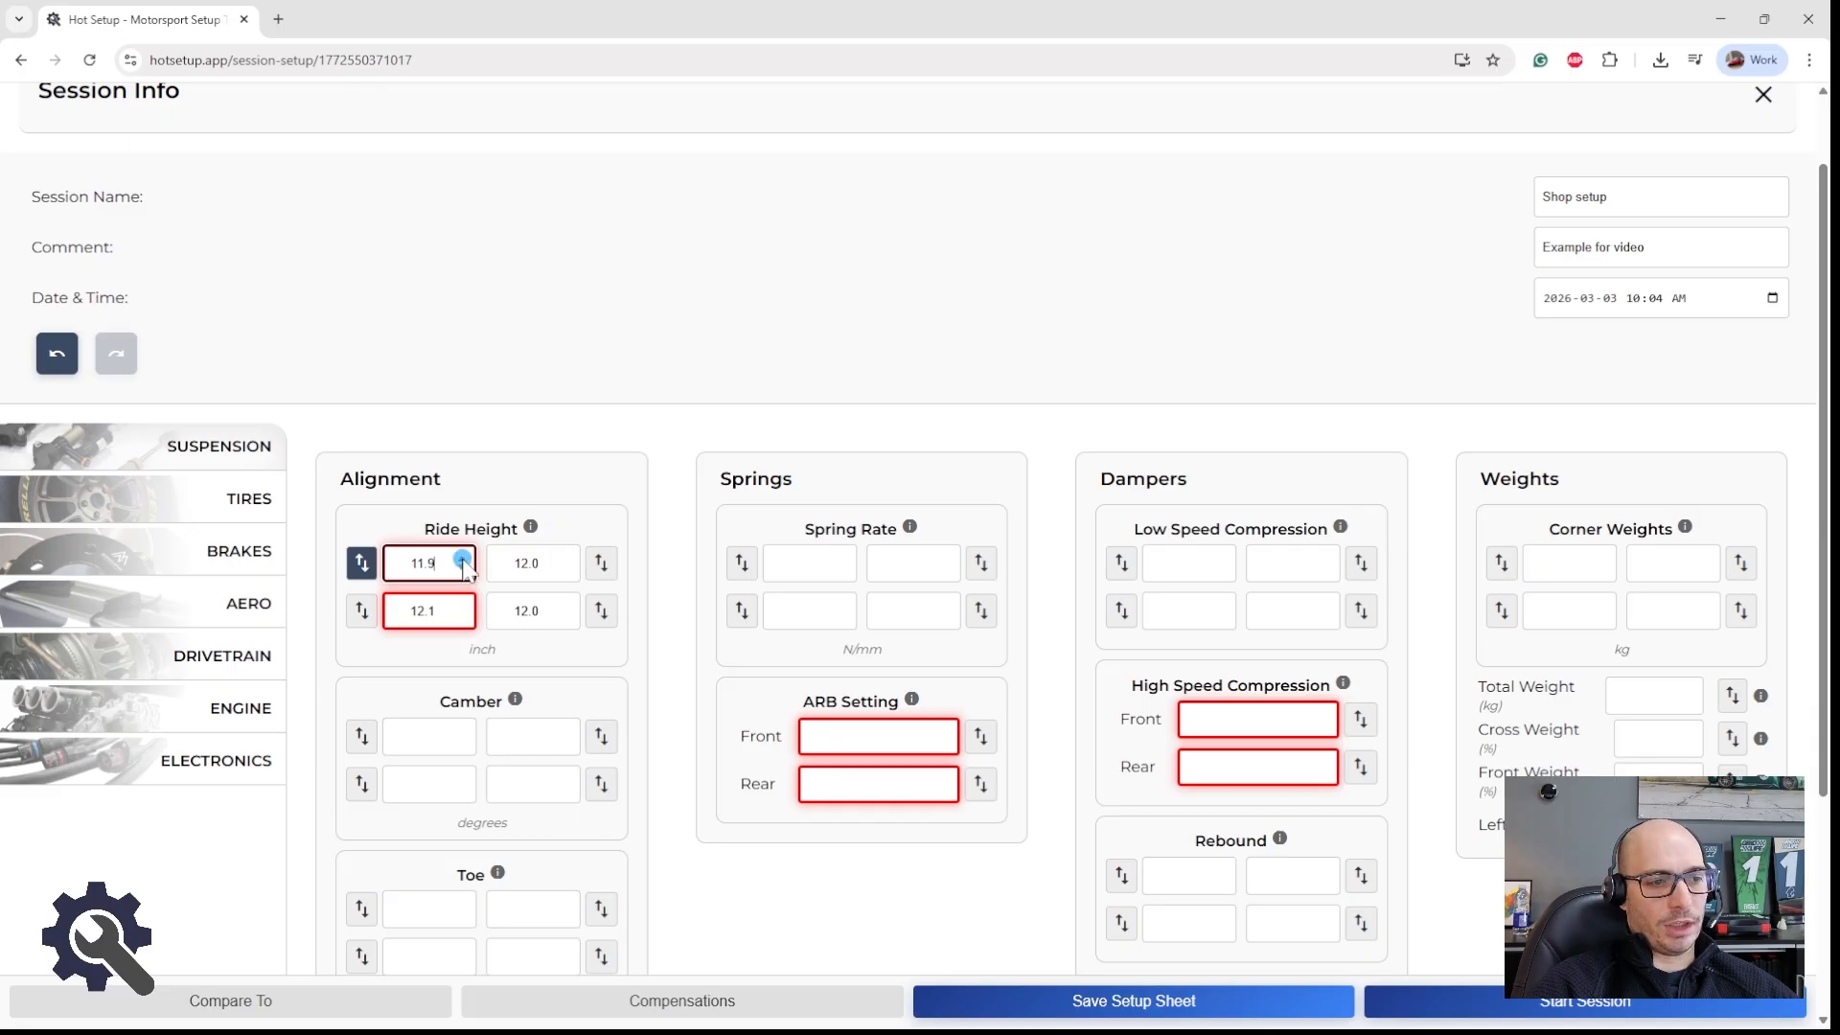
{"action": "double_click", "coordinate": [462, 617]}
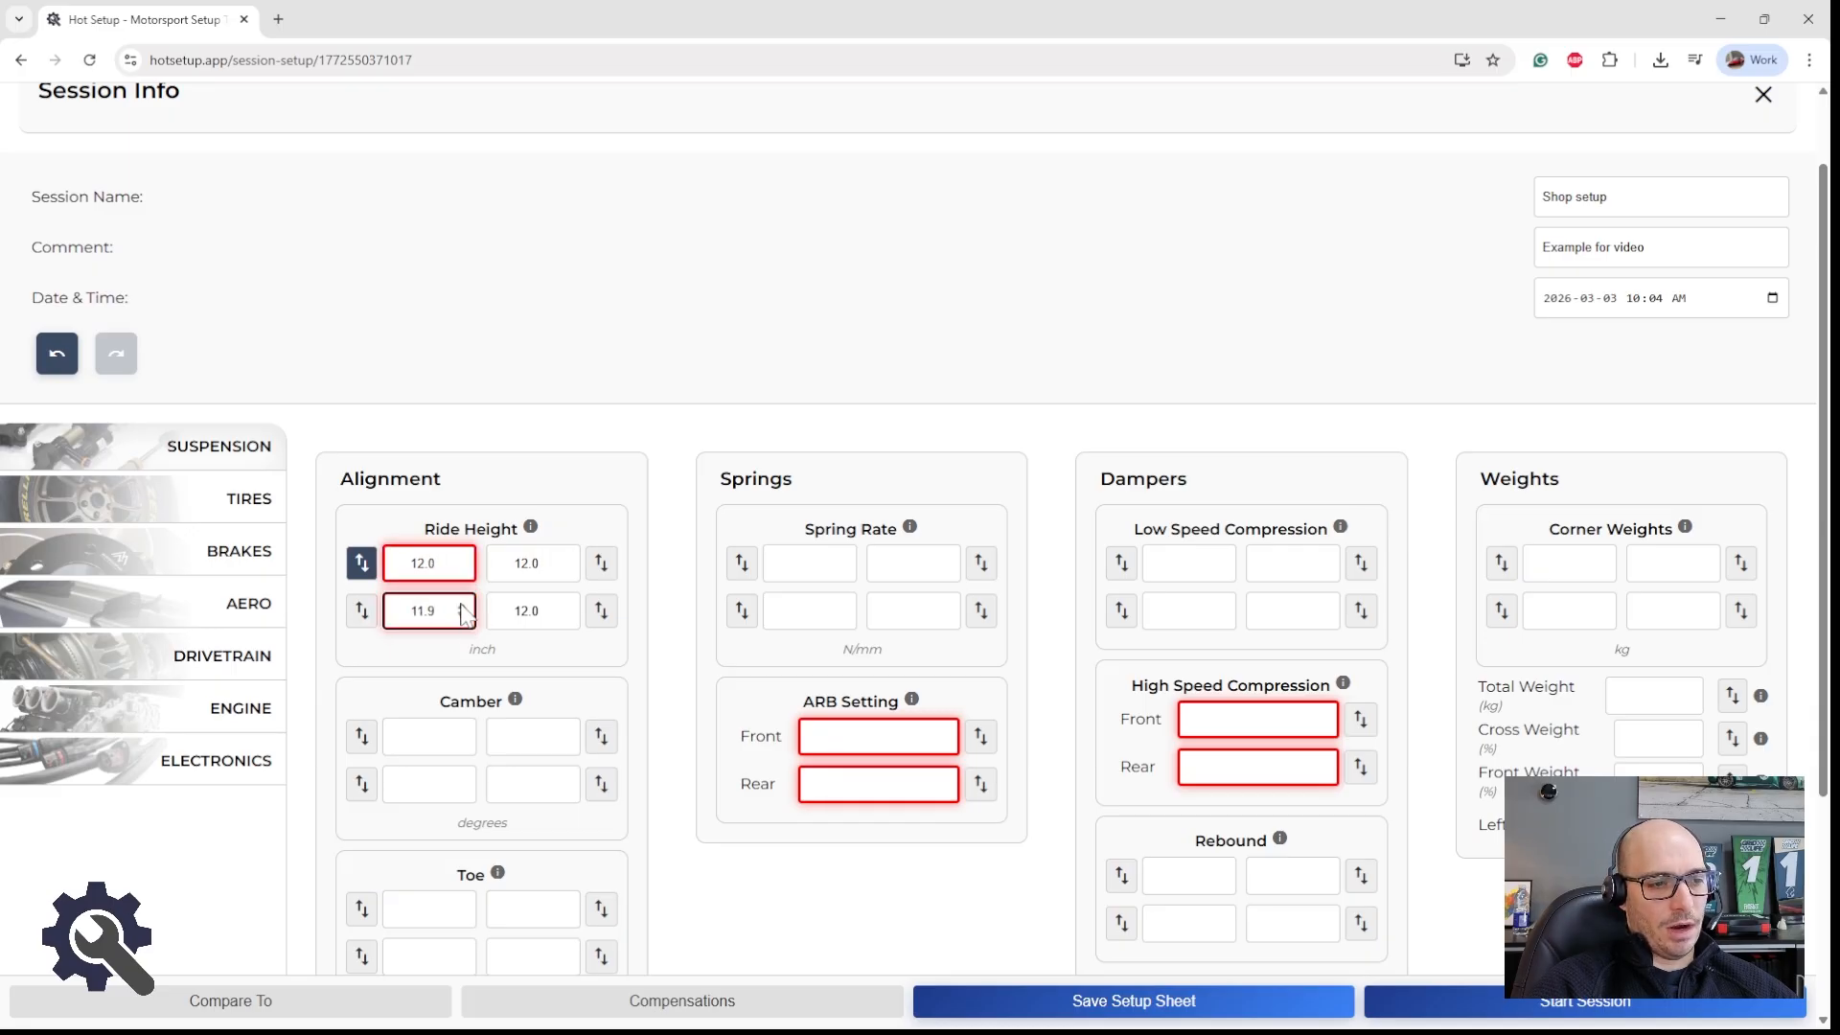
{"action": "left_click", "coordinate": [462, 605]}
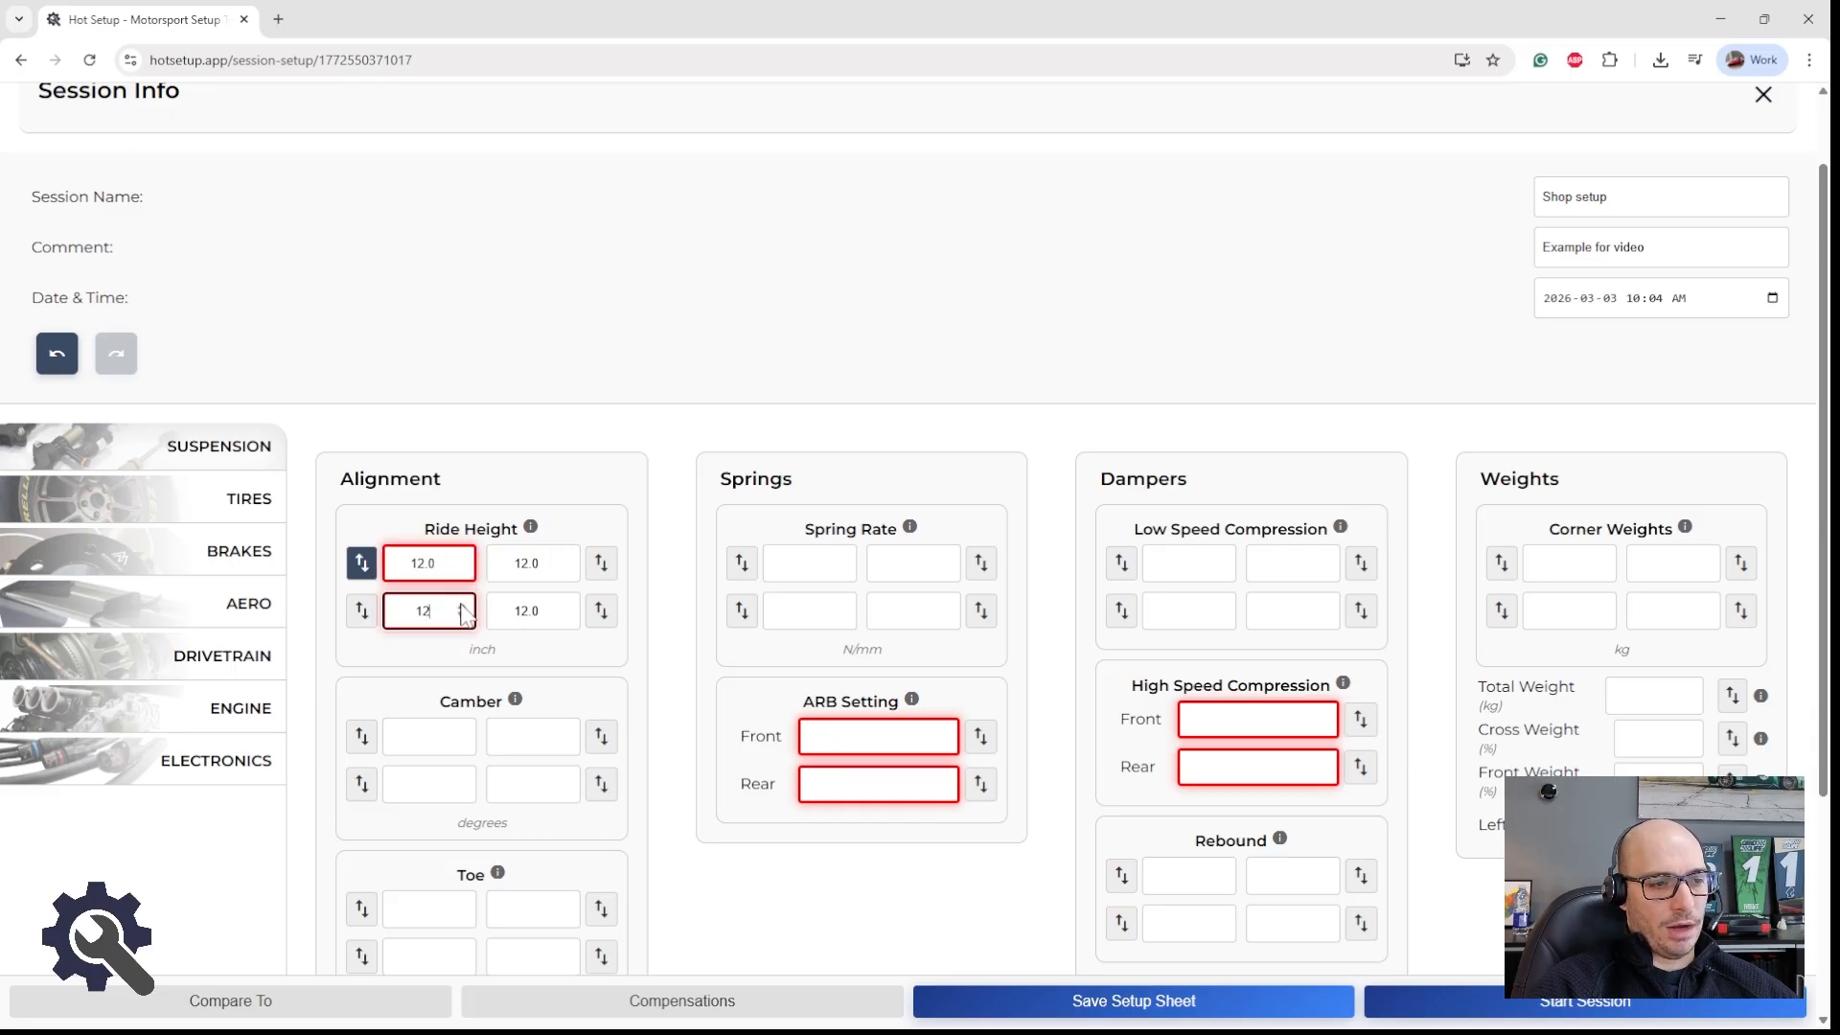
Step: Open the browser's developer tools and display the setup sheet in the mobile device view
{"action": "left_click", "coordinate": [1255, 289]}
{"action": "key", "text": "F12"}
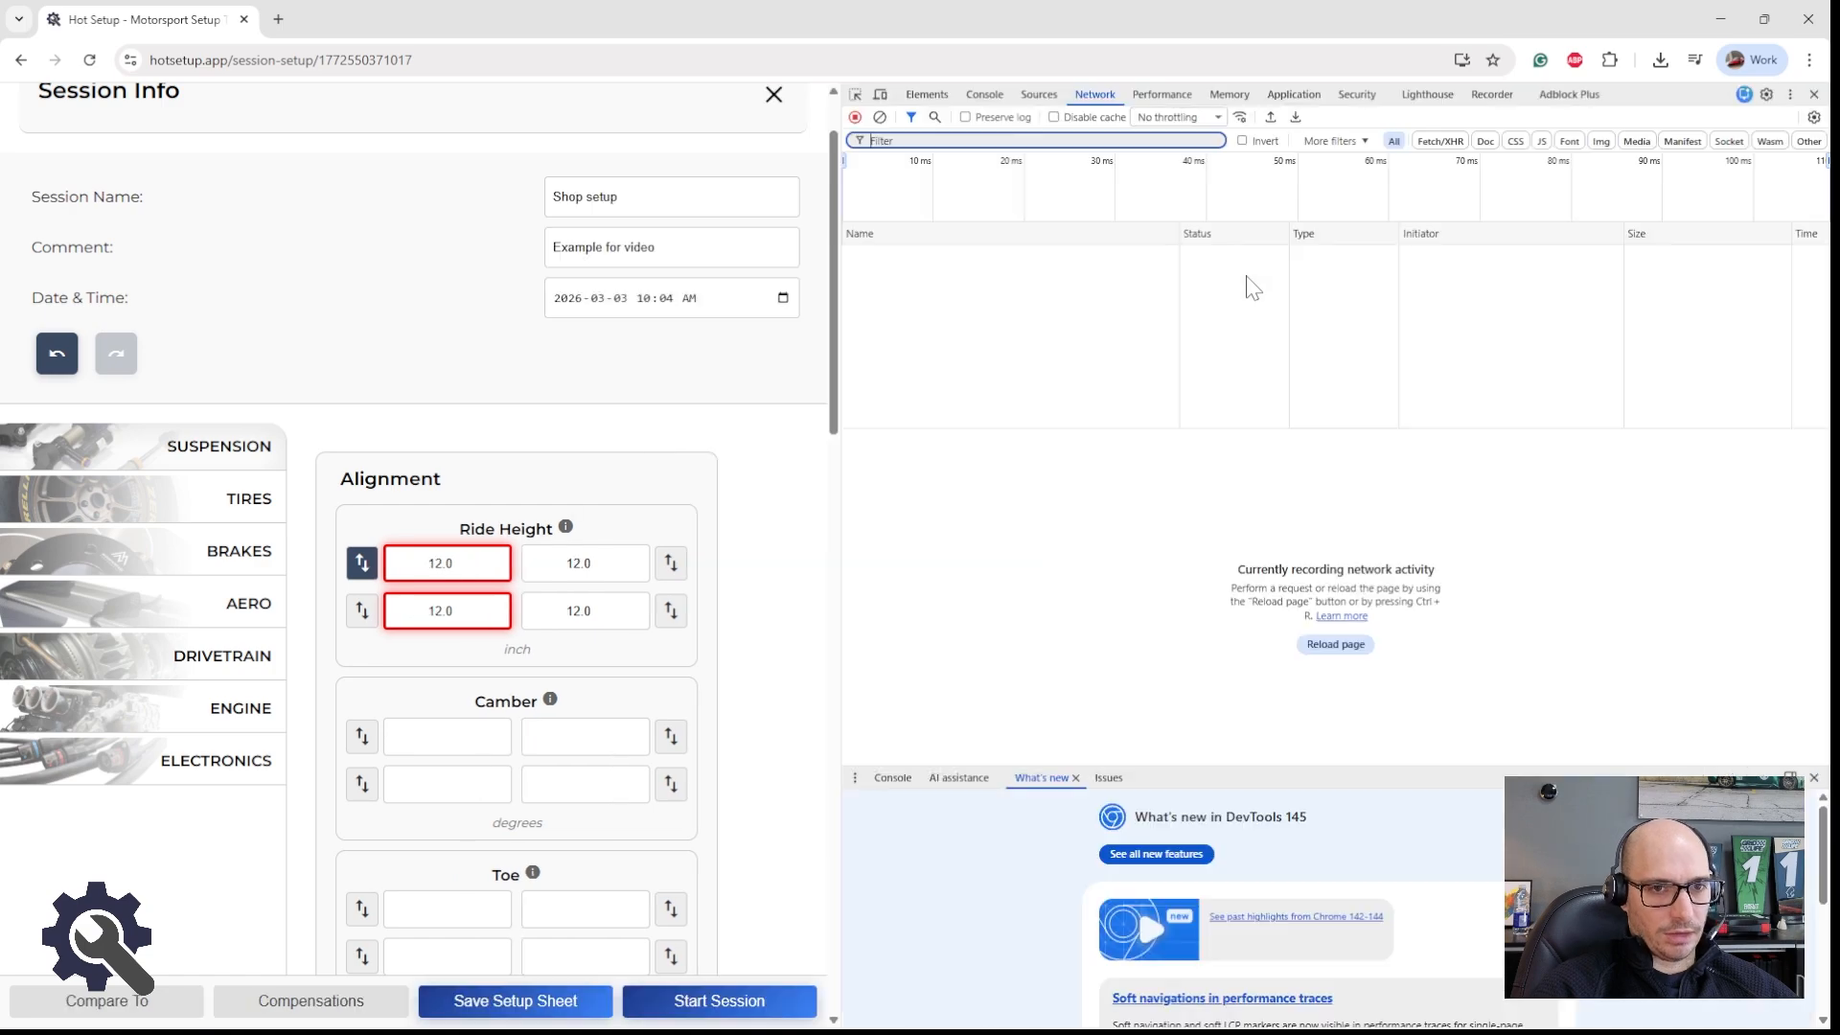
{"action": "left_click", "coordinate": [881, 94]}
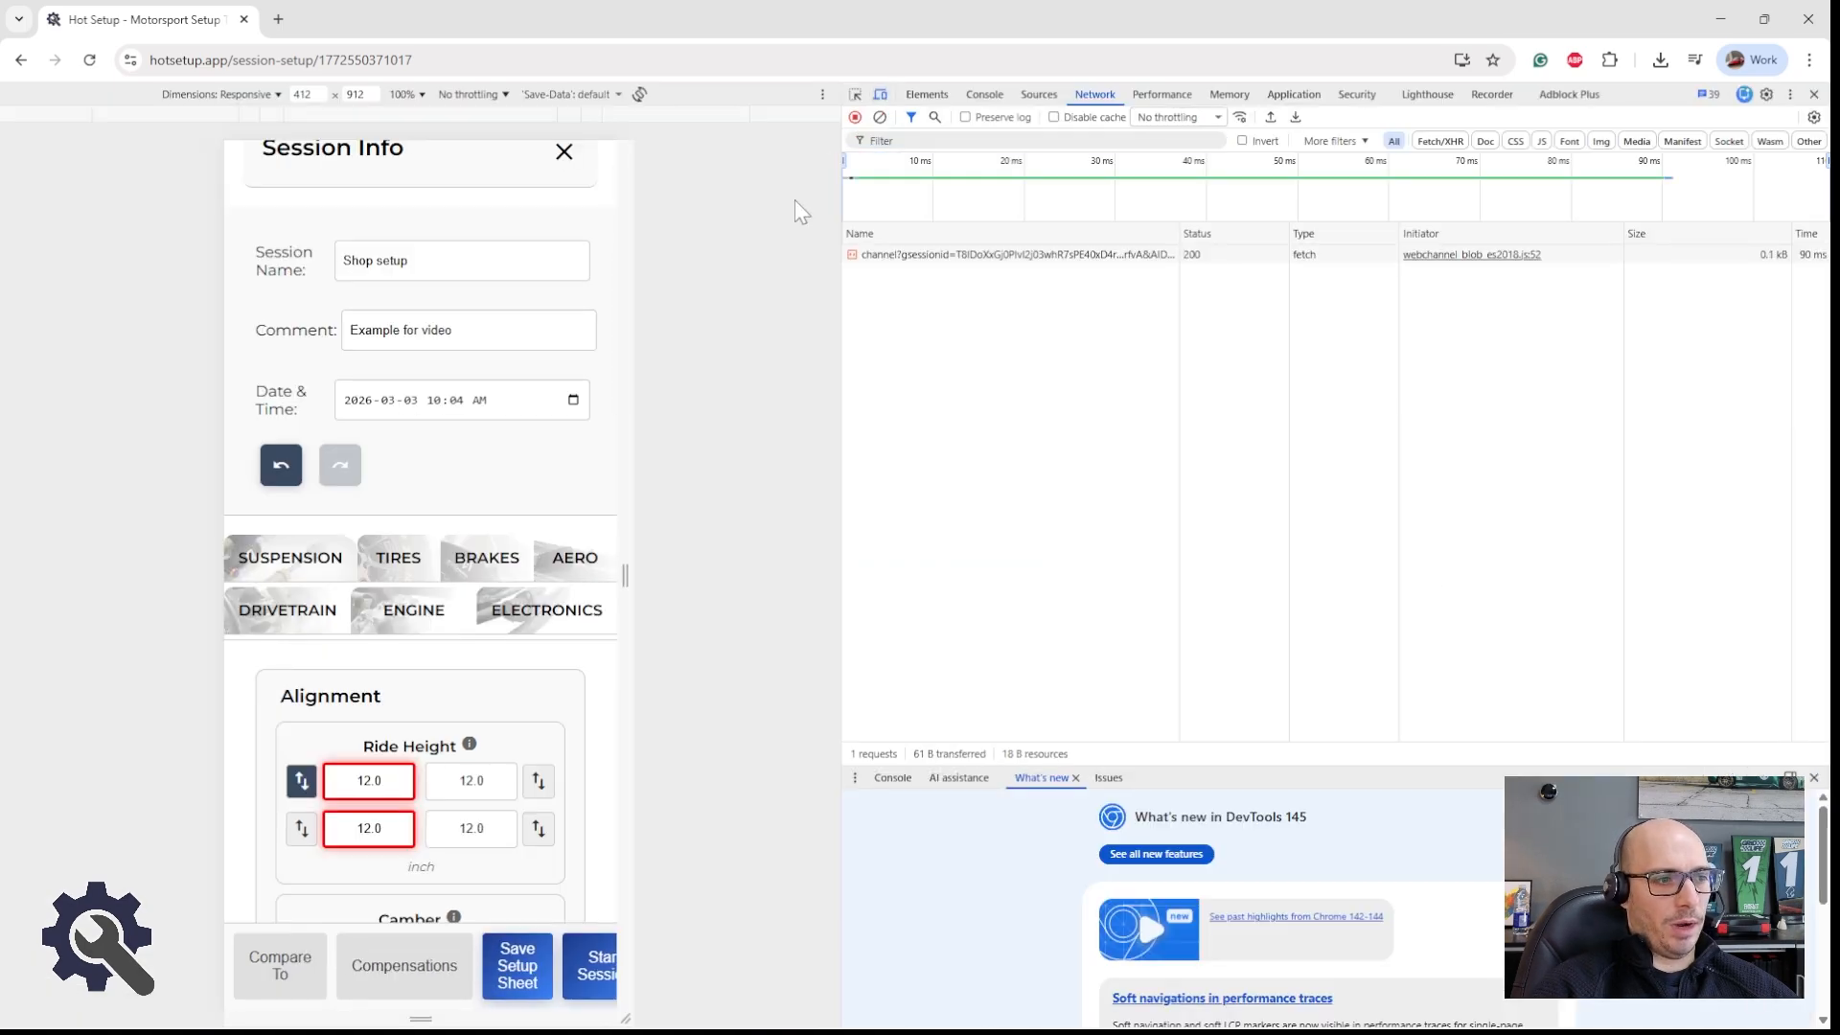
Step: Try the slide adjusters for the rear-left and rear-right ride heights, lowering the rear-right value to 10.4 inch
{"action": "scroll", "coordinate": [408, 600], "scroll_direction": "down", "scroll_amount": 2}
{"action": "left_click", "coordinate": [302, 543]}
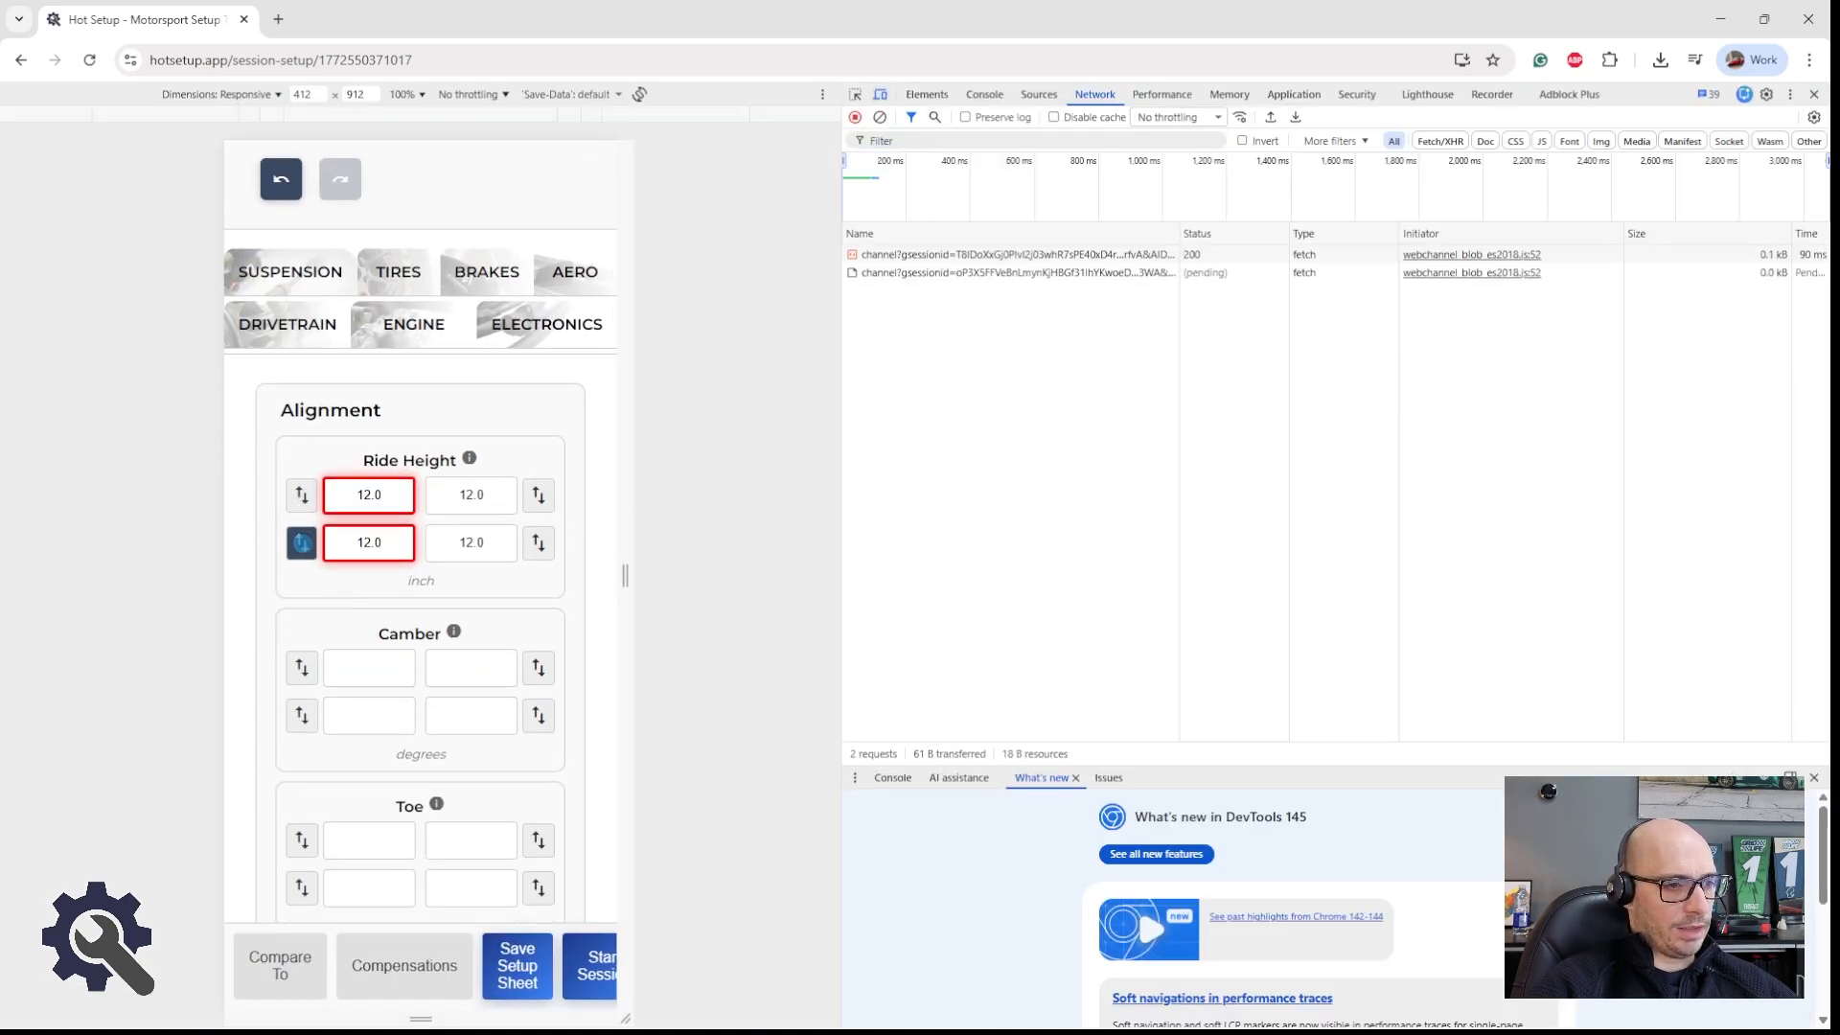
{"action": "left_click_drag", "start_coordinate": [304, 473], "coordinate": [303, 567]}
{"action": "mouse_move", "coordinate": [538, 542]}
{"action": "left_mouse_down"}
{"action": "mouse_move", "coordinate": [535, 444]}
{"action": "mouse_move", "coordinate": [529, 596]}
{"action": "mouse_move", "coordinate": [536, 498]}
{"action": "mouse_move", "coordinate": [534, 576]}
{"action": "mouse_move", "coordinate": [538, 542]}
{"action": "left_mouse_up"}
{"action": "left_click_drag", "start_coordinate": [531, 436], "coordinate": [536, 544]}
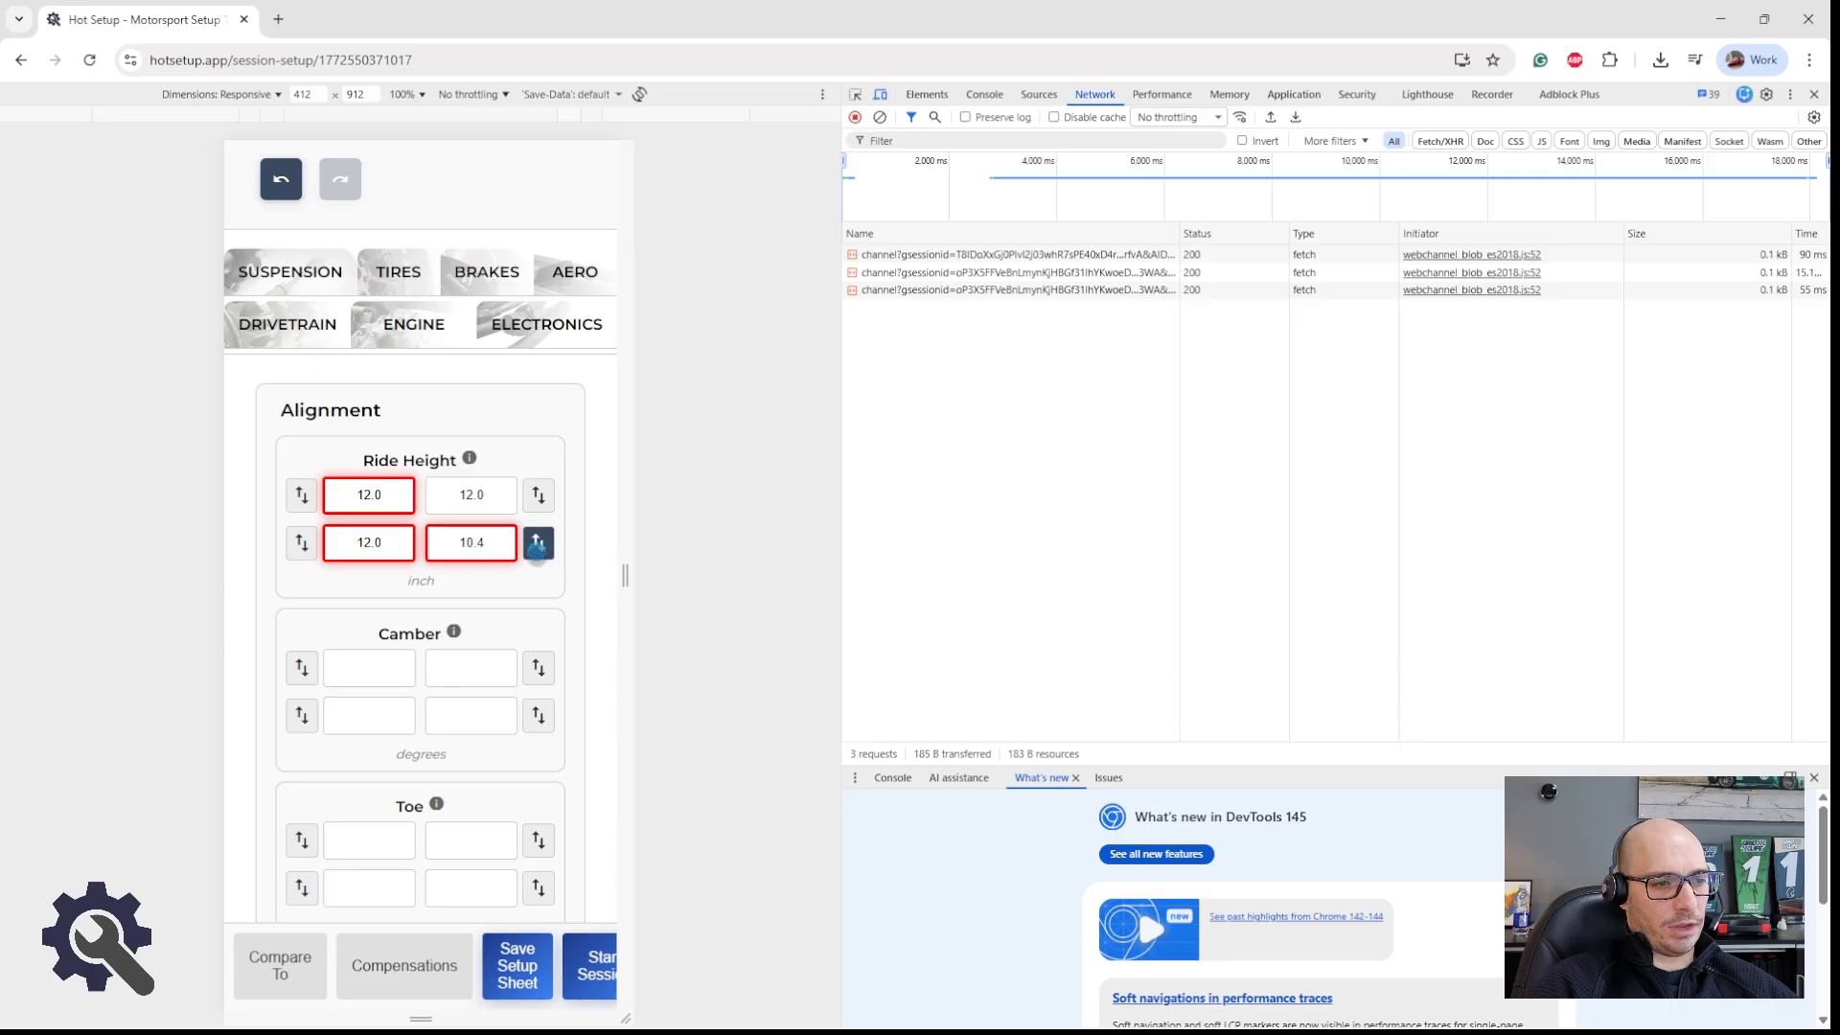
{"action": "left_click_drag", "start_coordinate": [537, 546], "coordinate": [536, 509]}
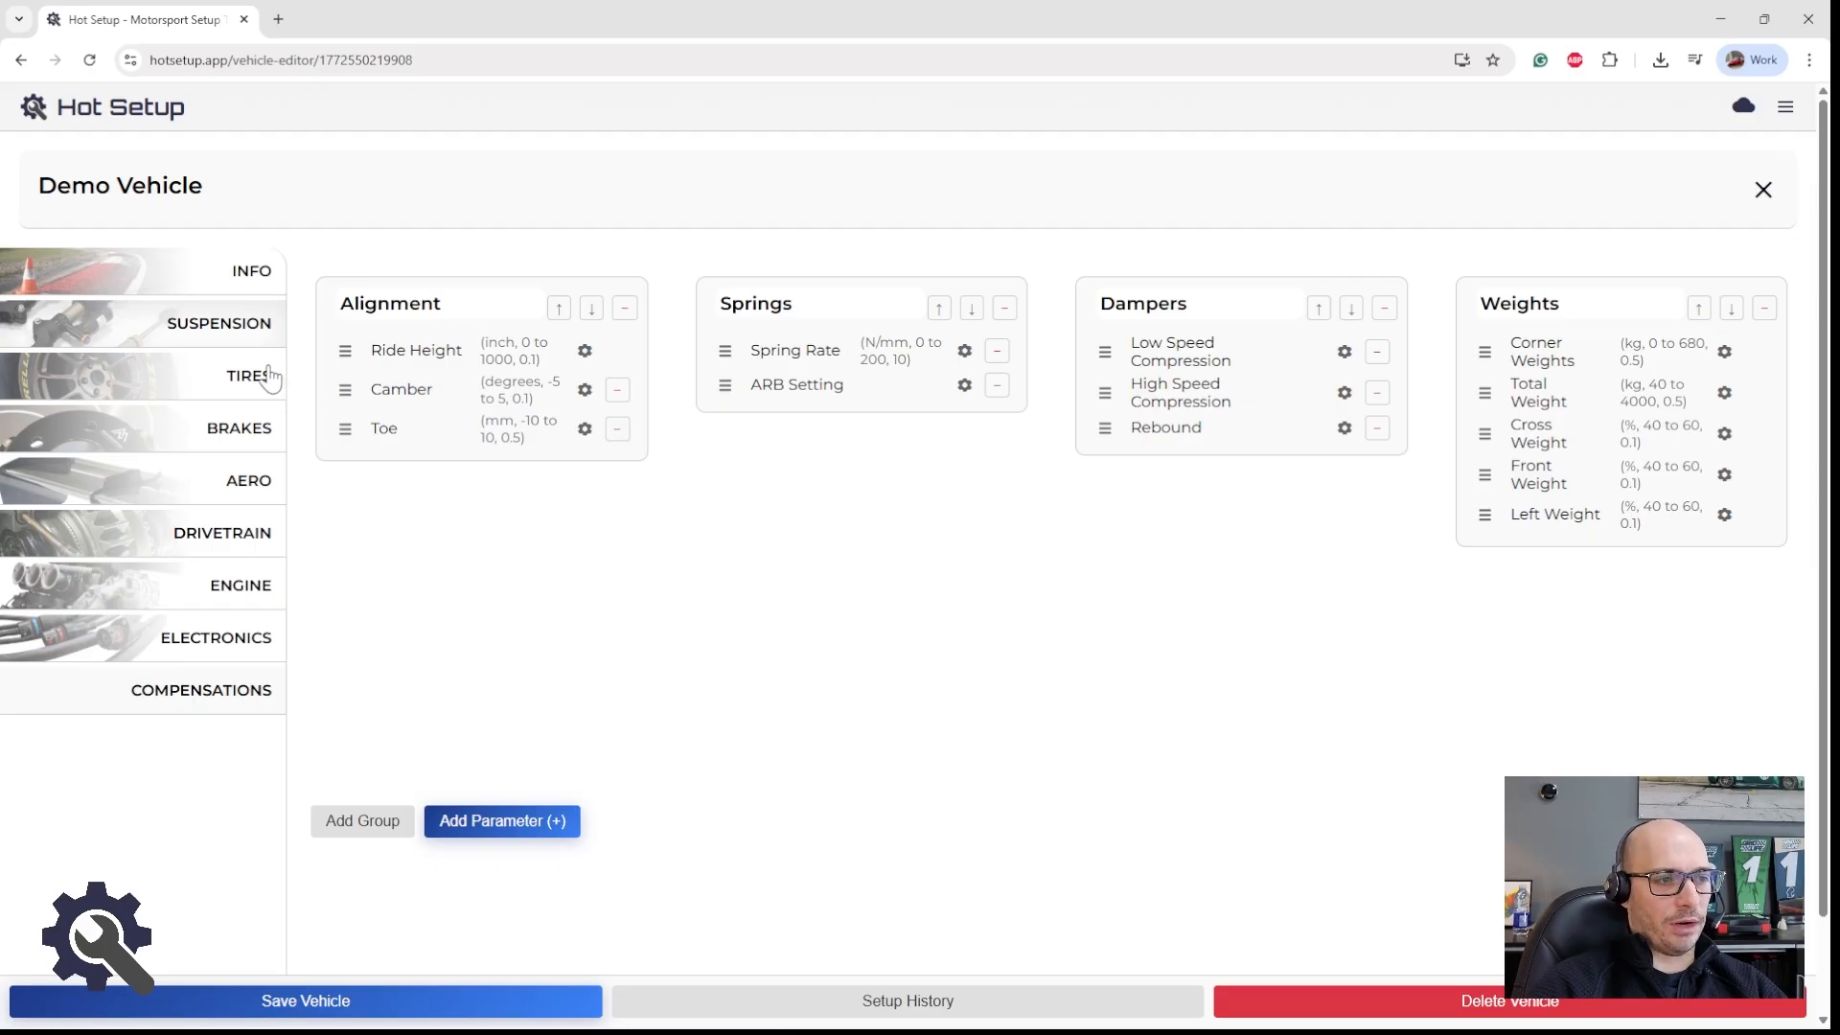
Step: Review the Demo Vehicle's Ride Height parameter settings without changing them, and its tire parameters
{"action": "left_click", "coordinate": [584, 352]}
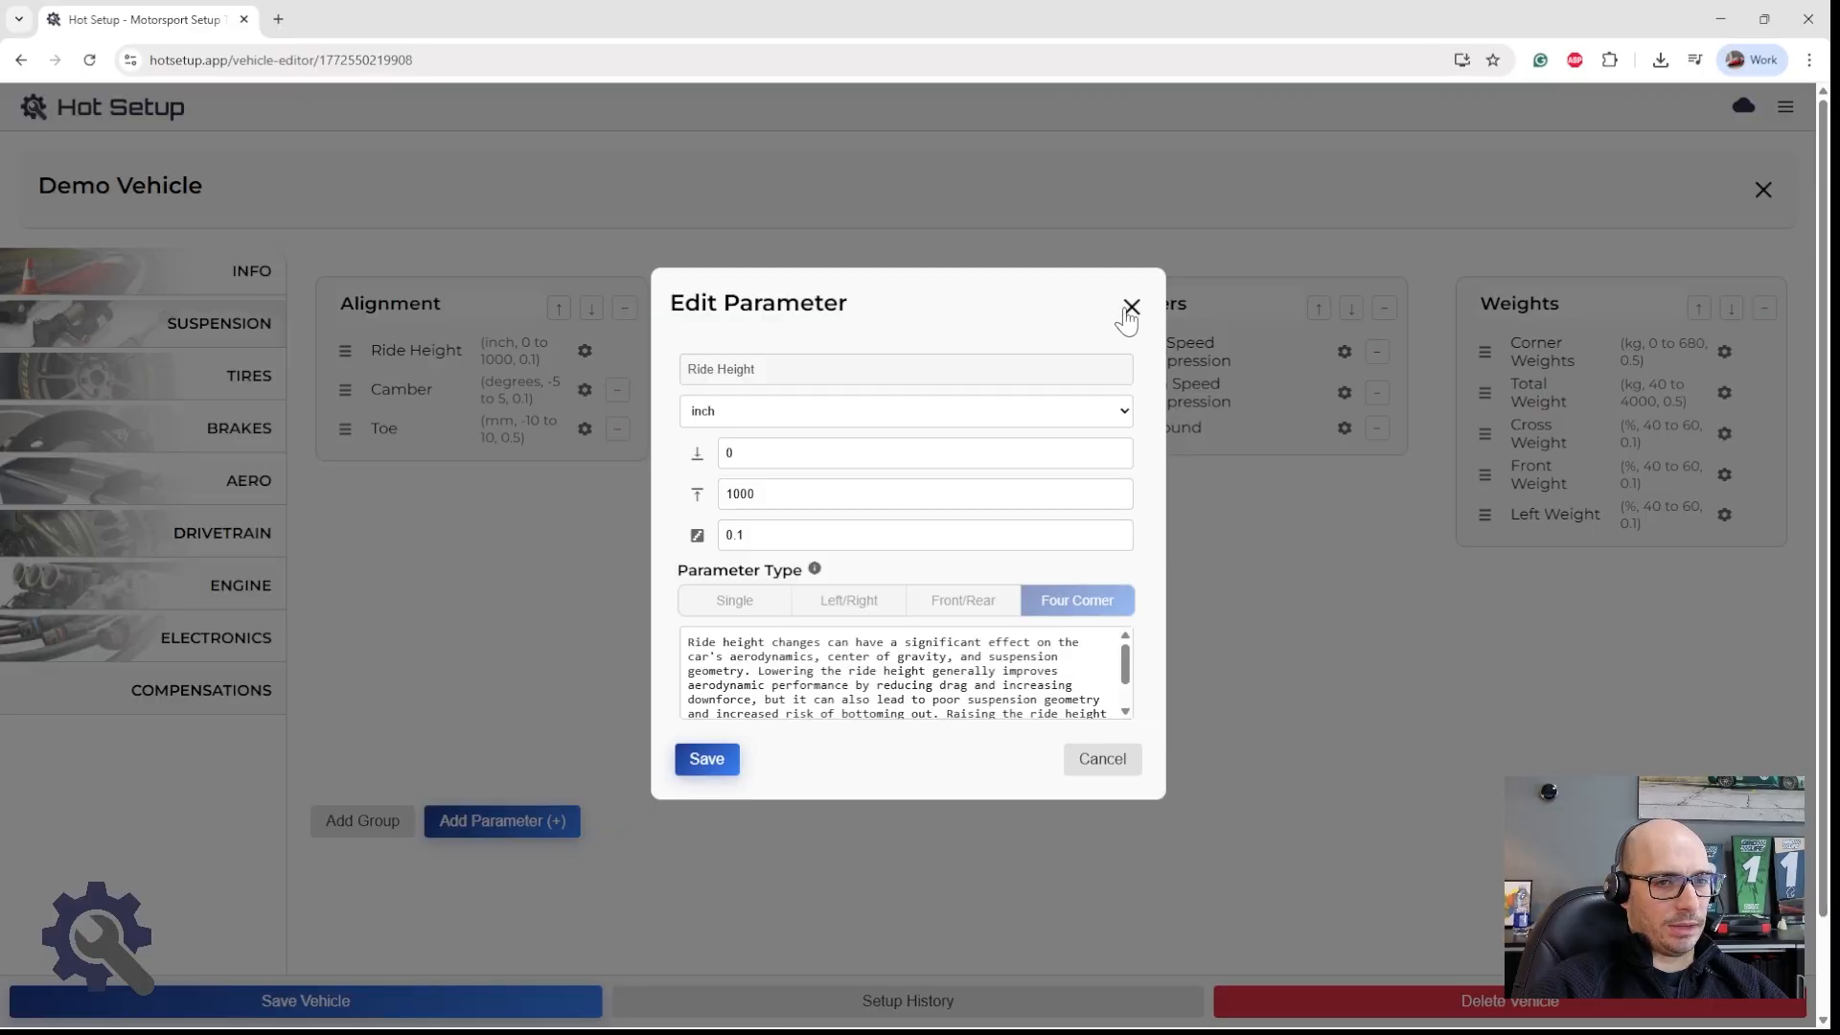
{"action": "left_click", "coordinate": [1130, 304]}
{"action": "left_click", "coordinate": [171, 379]}
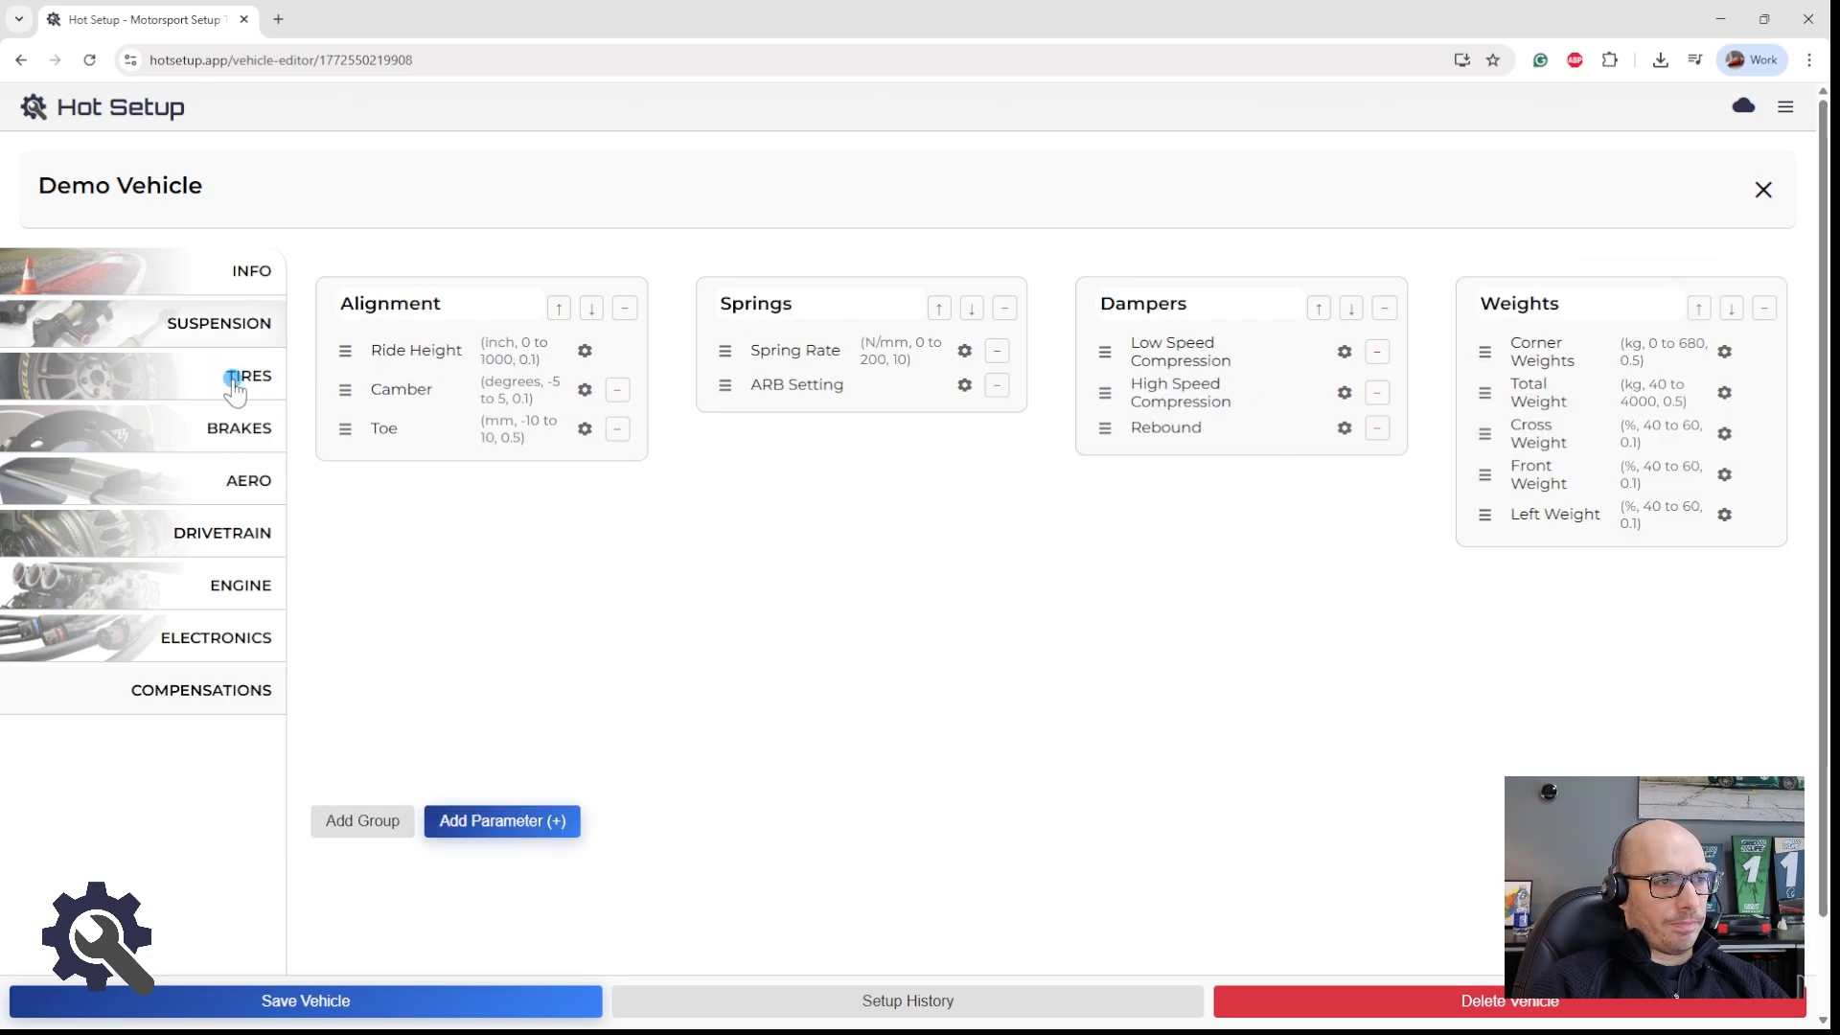
{"action": "left_click", "coordinate": [231, 383]}
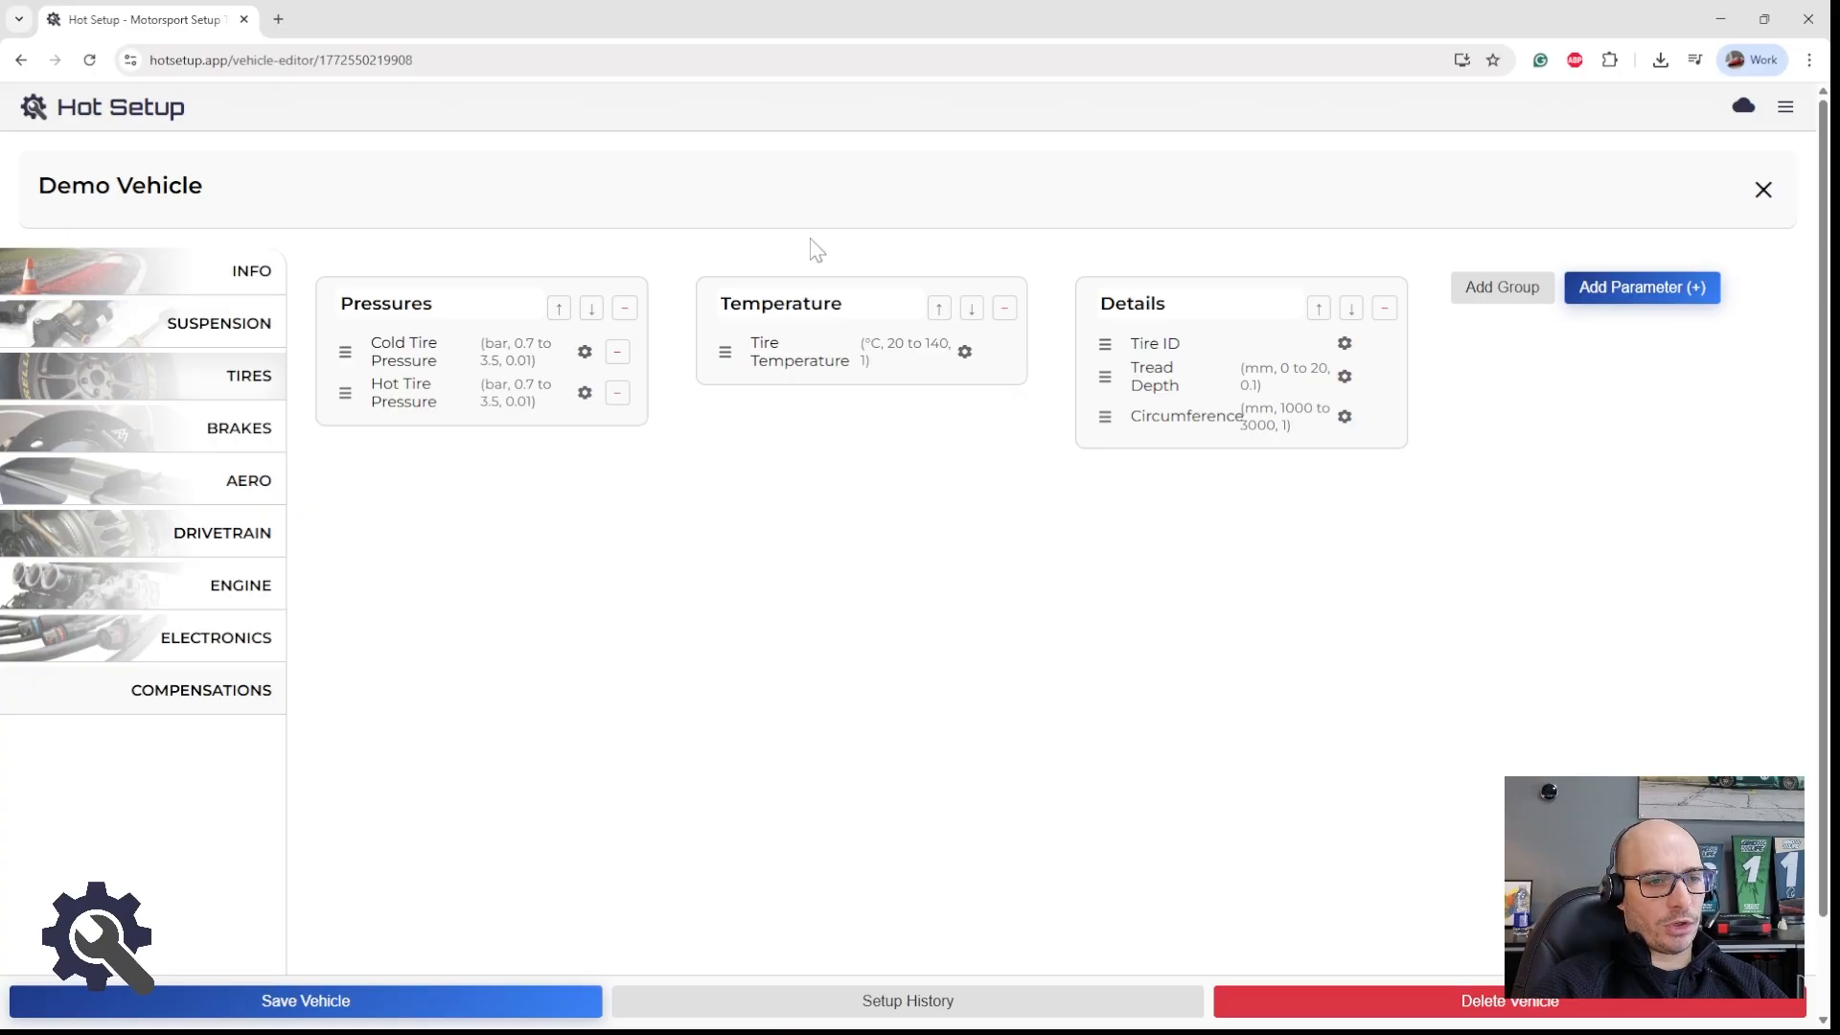
Step: Close the vehicle editor and view the tire parameters in the Shop setup session's setup sheet in the Demo Event
{"action": "left_click", "coordinate": [1763, 189]}
{"action": "left_click", "coordinate": [333, 288]}
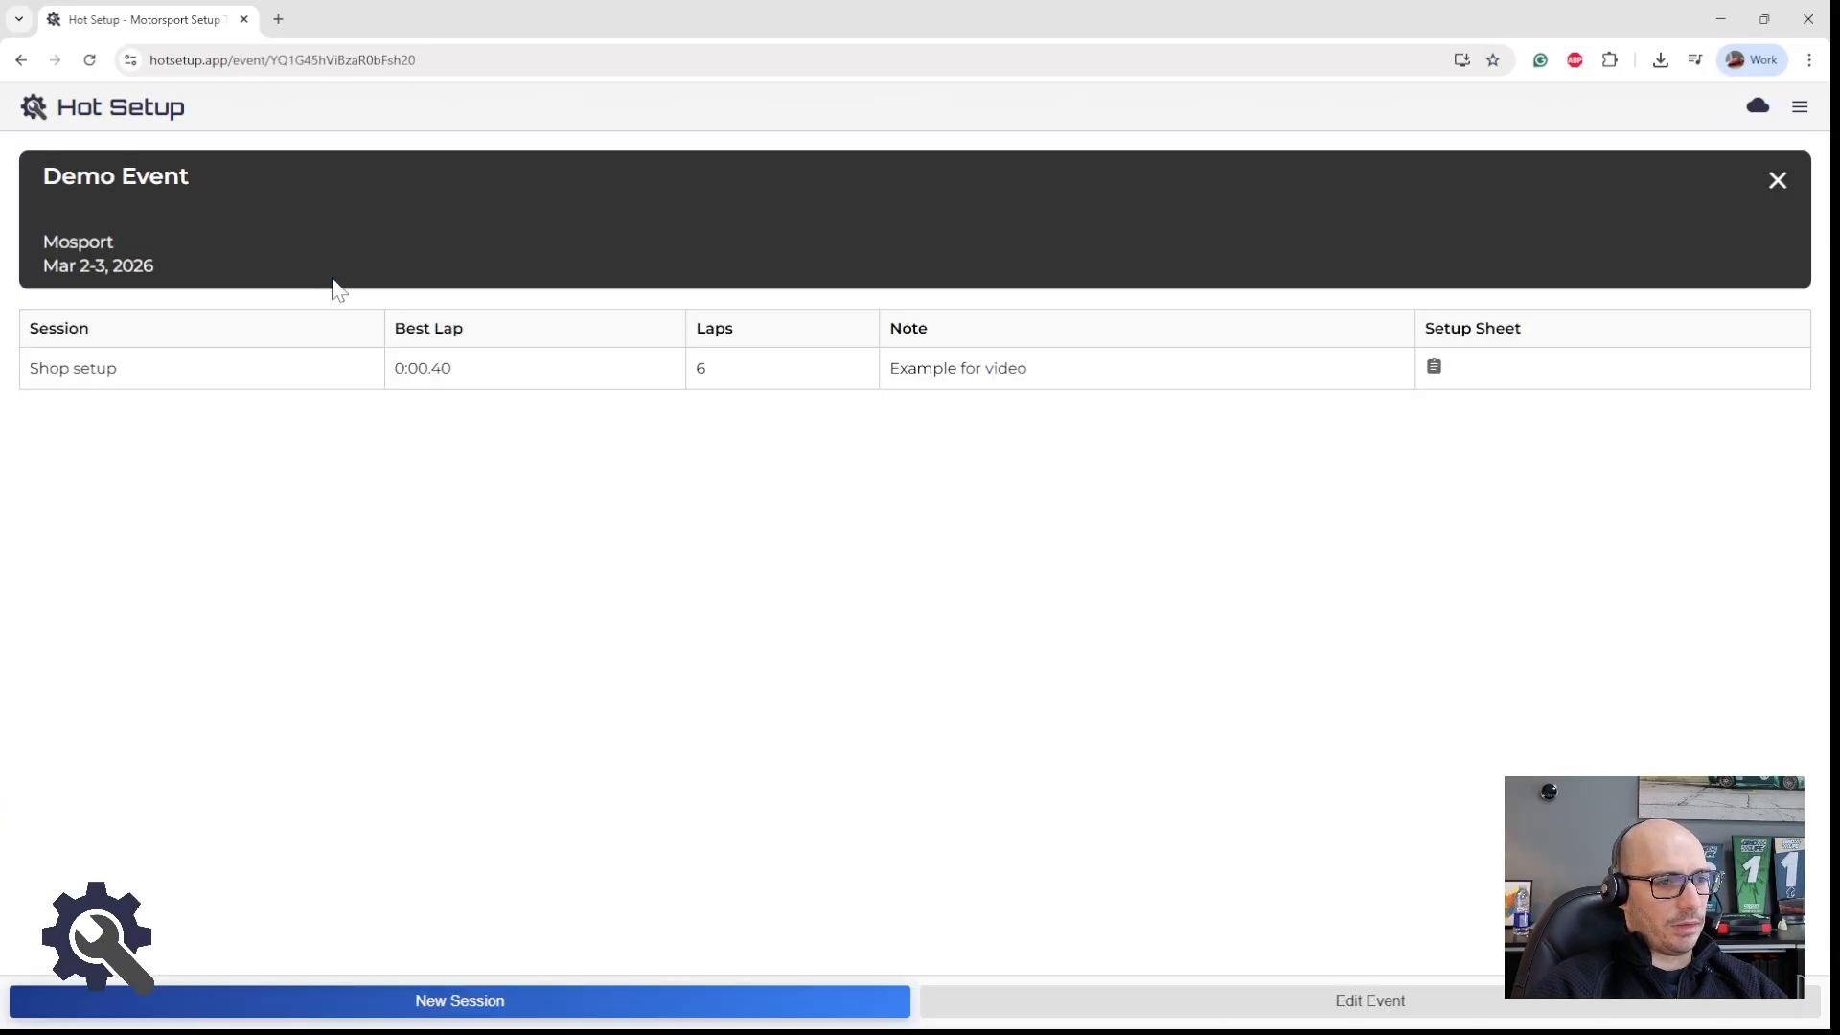
{"action": "left_click", "coordinate": [1433, 366]}
{"action": "scroll", "coordinate": [1004, 453], "scroll_direction": "down", "scroll_amount": 4}
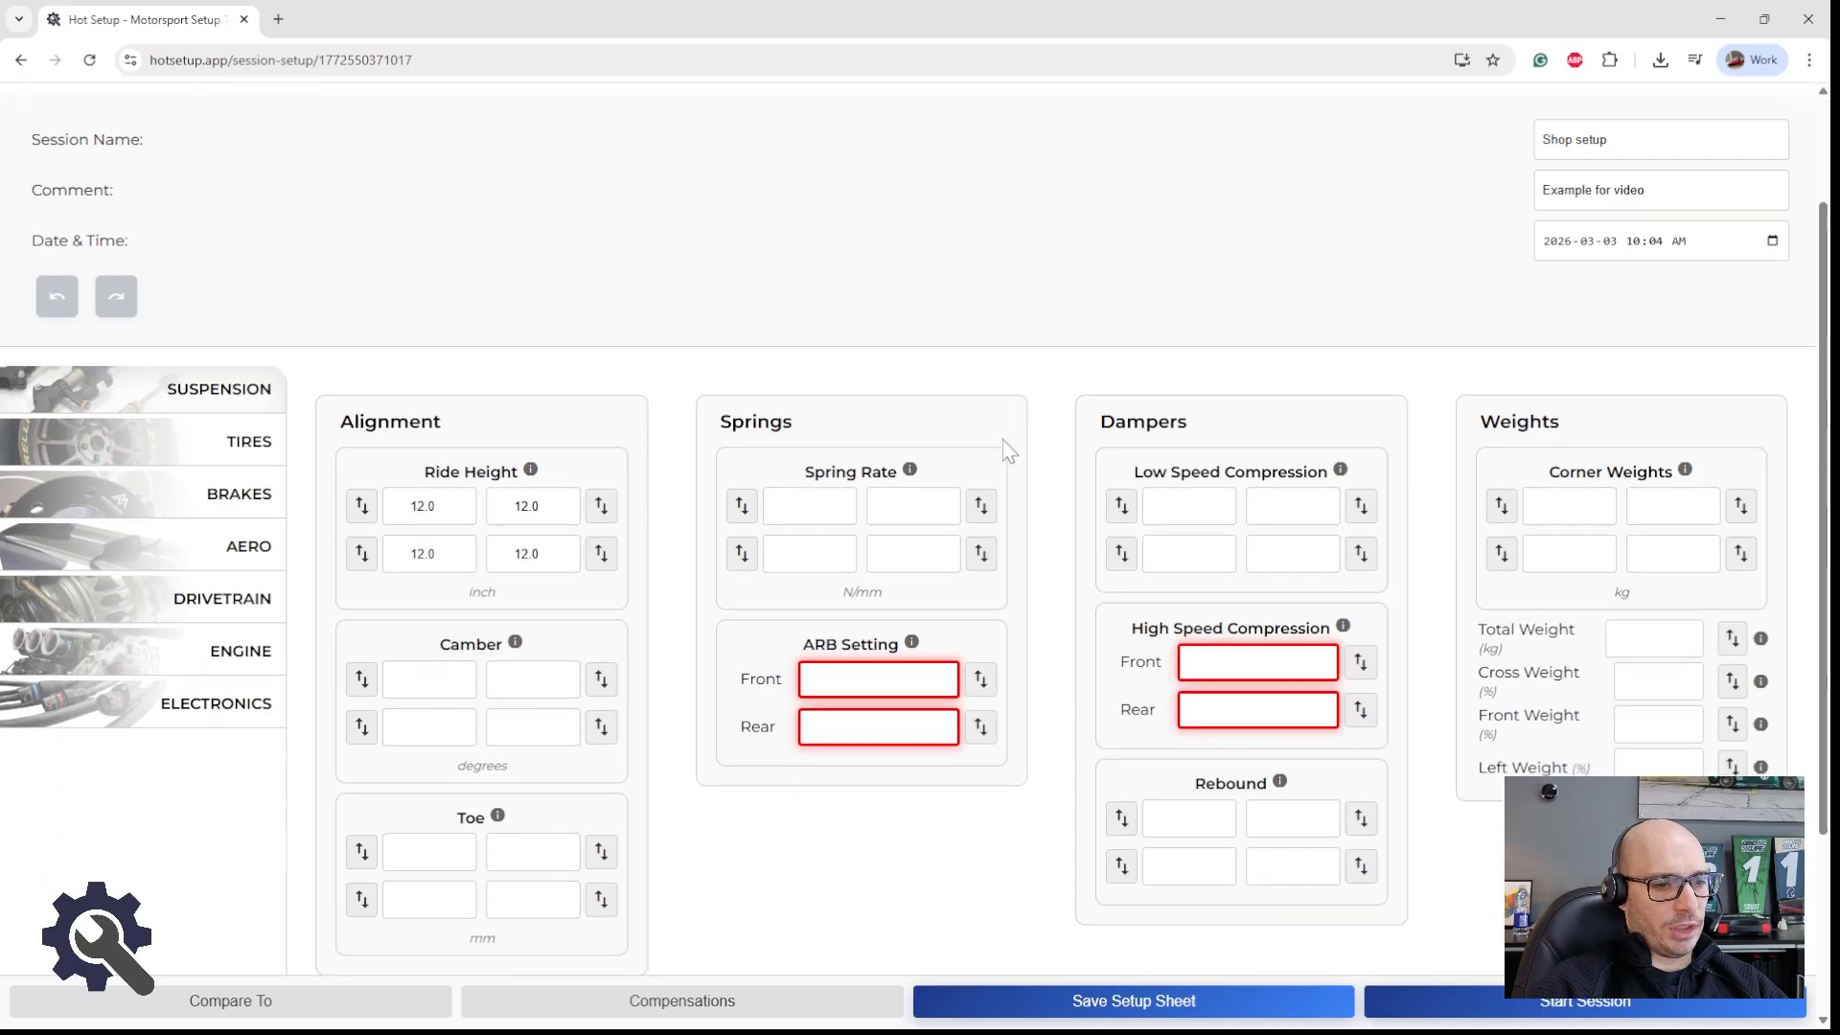
{"action": "left_click", "coordinate": [242, 233]}
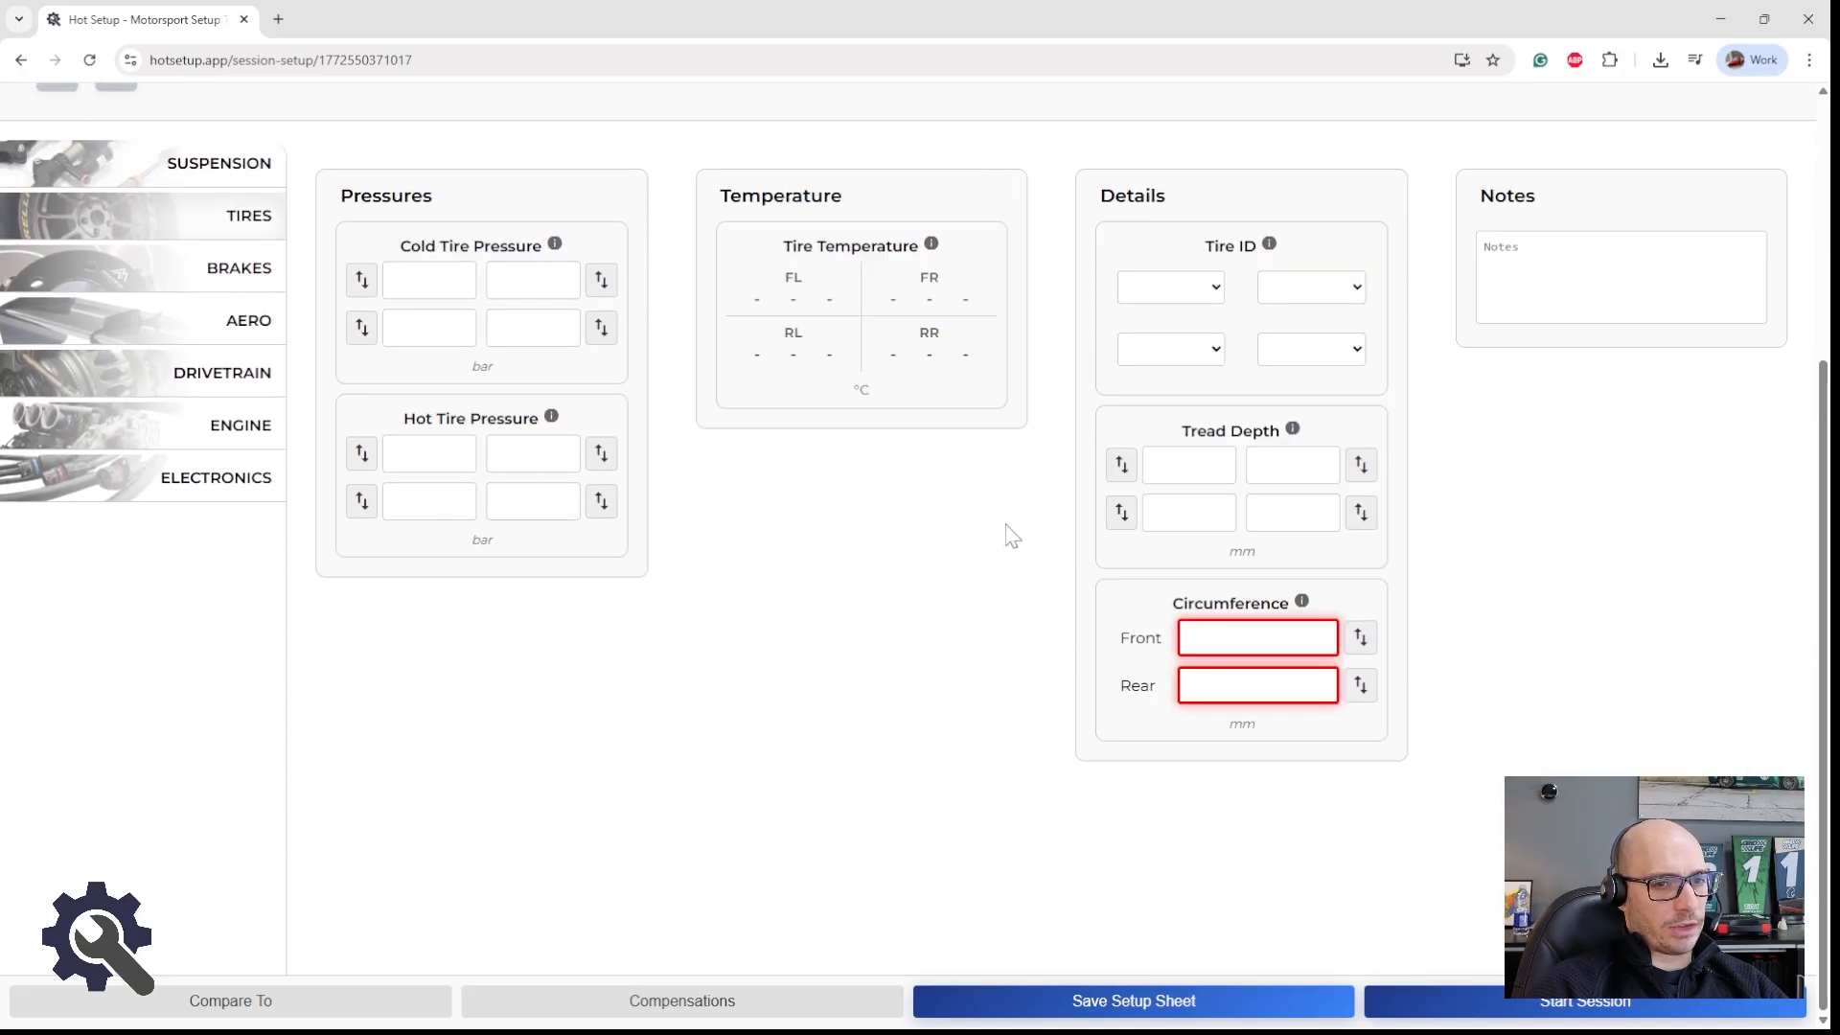
Step: Record the front-left tire temperatures as 25, 58 and 90 °C in the setup sheet
{"action": "left_click", "coordinate": [962, 251]}
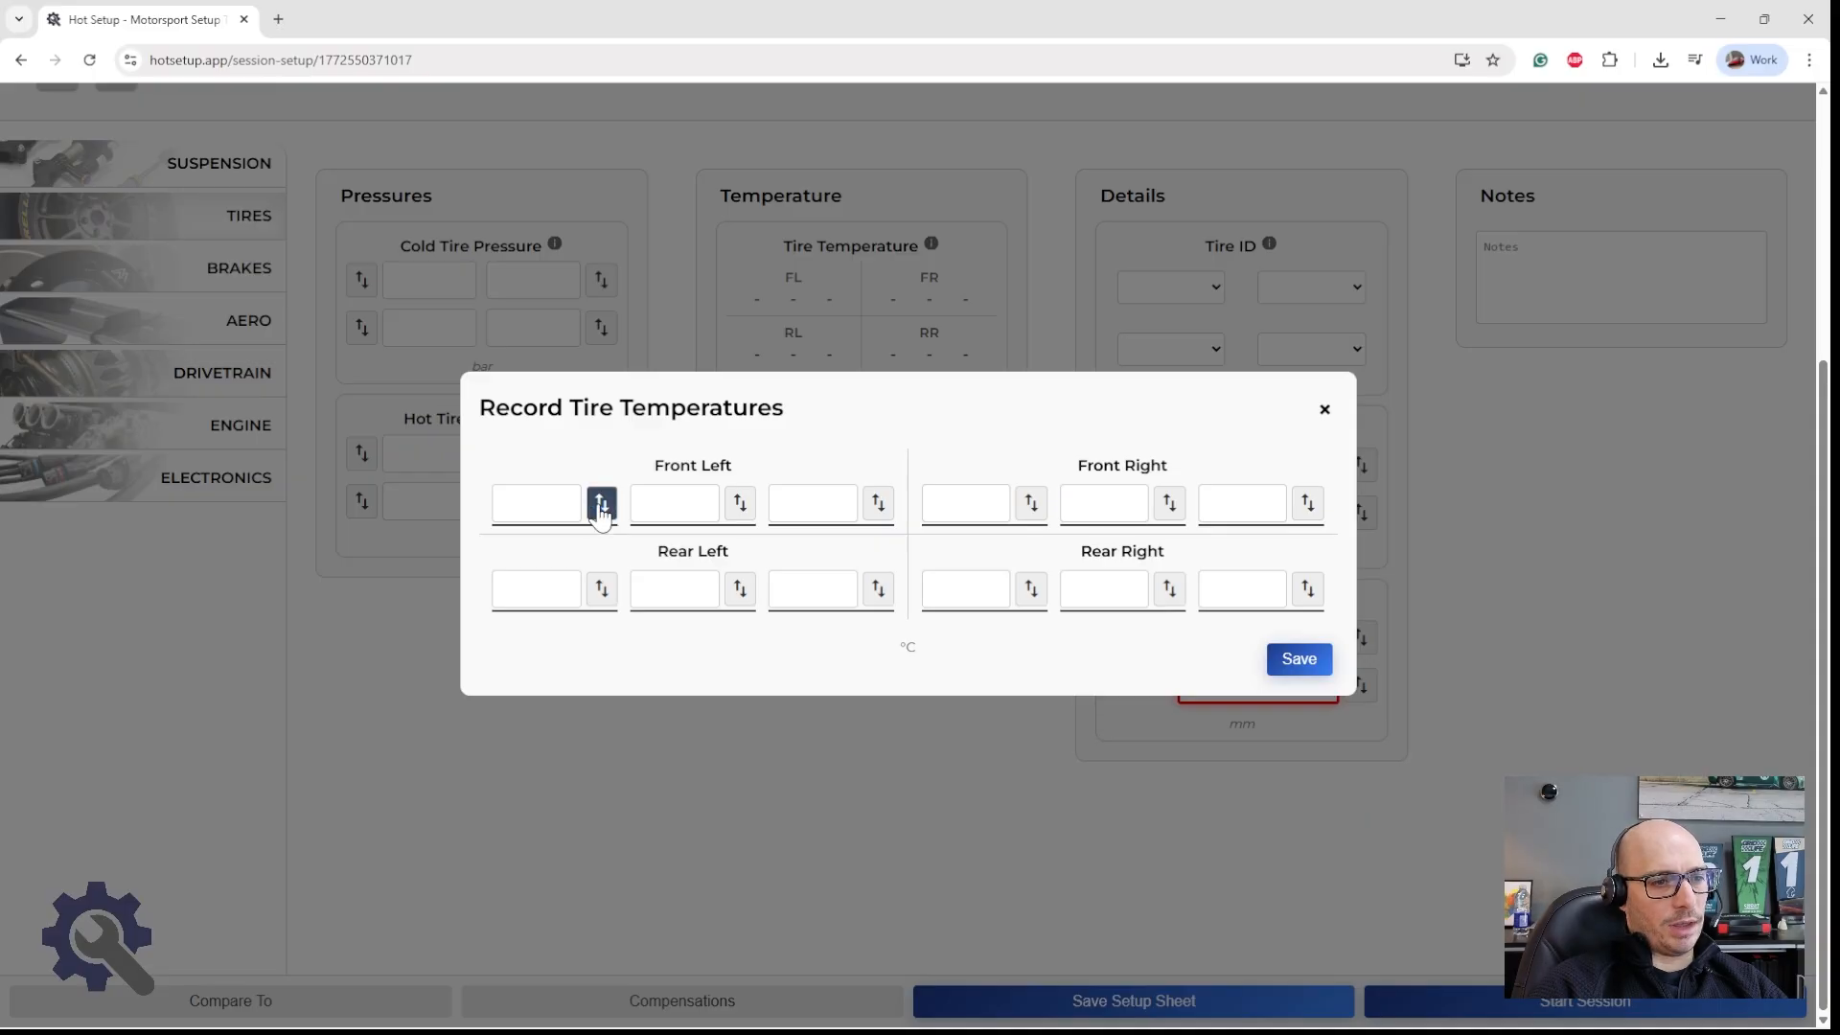
{"action": "left_click", "coordinate": [556, 502]}
{"action": "type", "text": "25"}
{"action": "key", "text": "Tab"}
{"action": "type", "text": "5"}
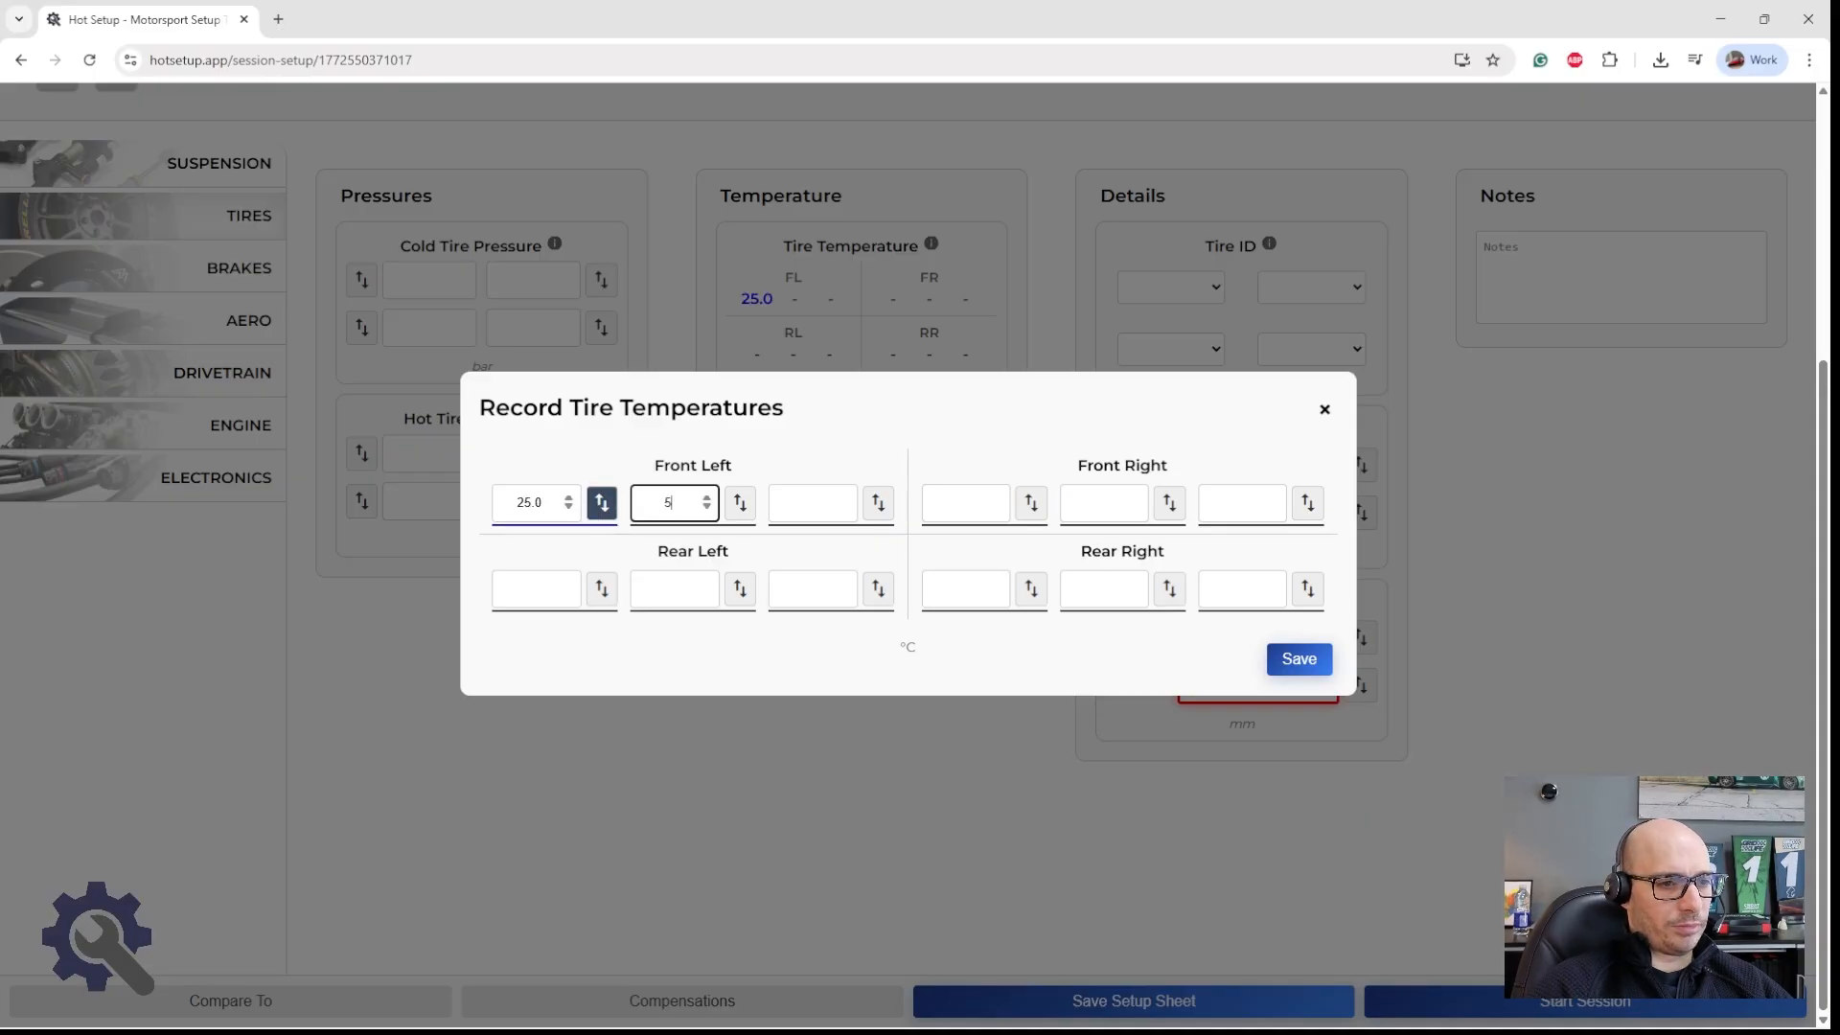
{"action": "type", "text": "8"}
{"action": "key", "text": "Tab"}
{"action": "key", "text": "Tab"}
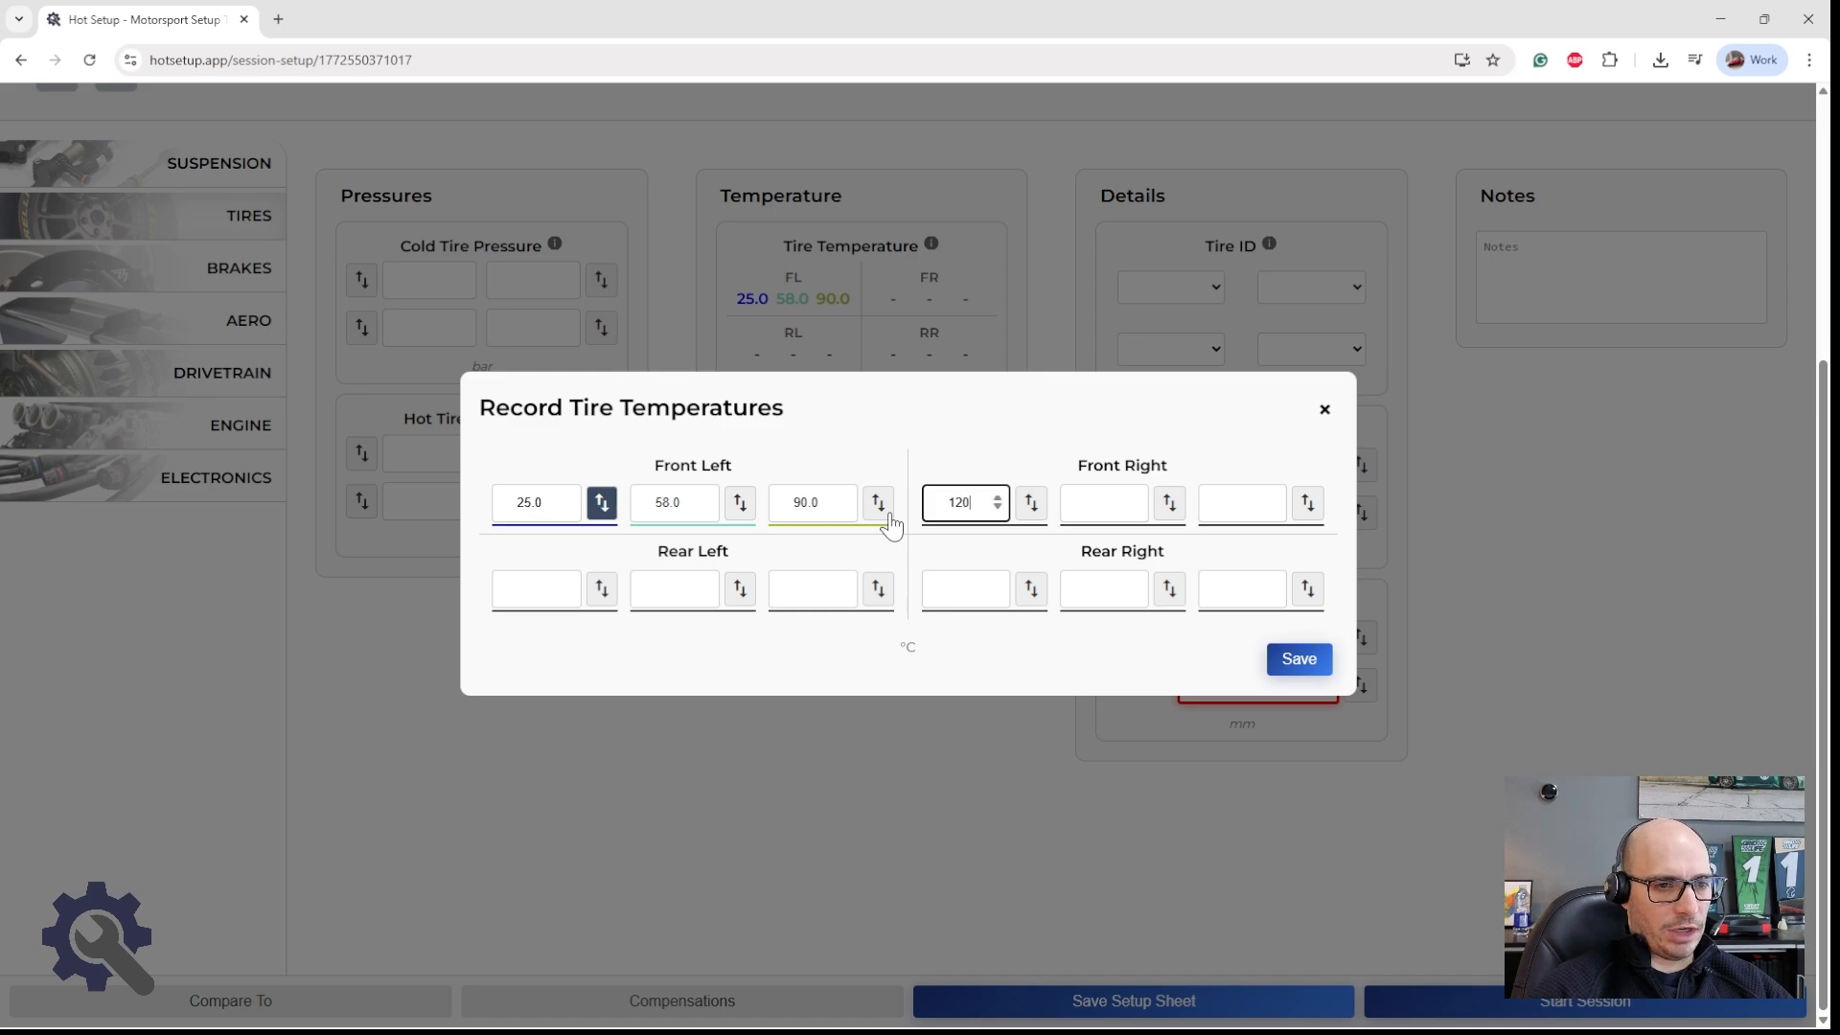
Step: Record the front-right tire temperatures as 120, 110 and 95 °C and save the temperature readings
{"action": "key", "text": "Tab"}
{"action": "type", "text": "110"}
{"action": "key", "text": "Tab"}
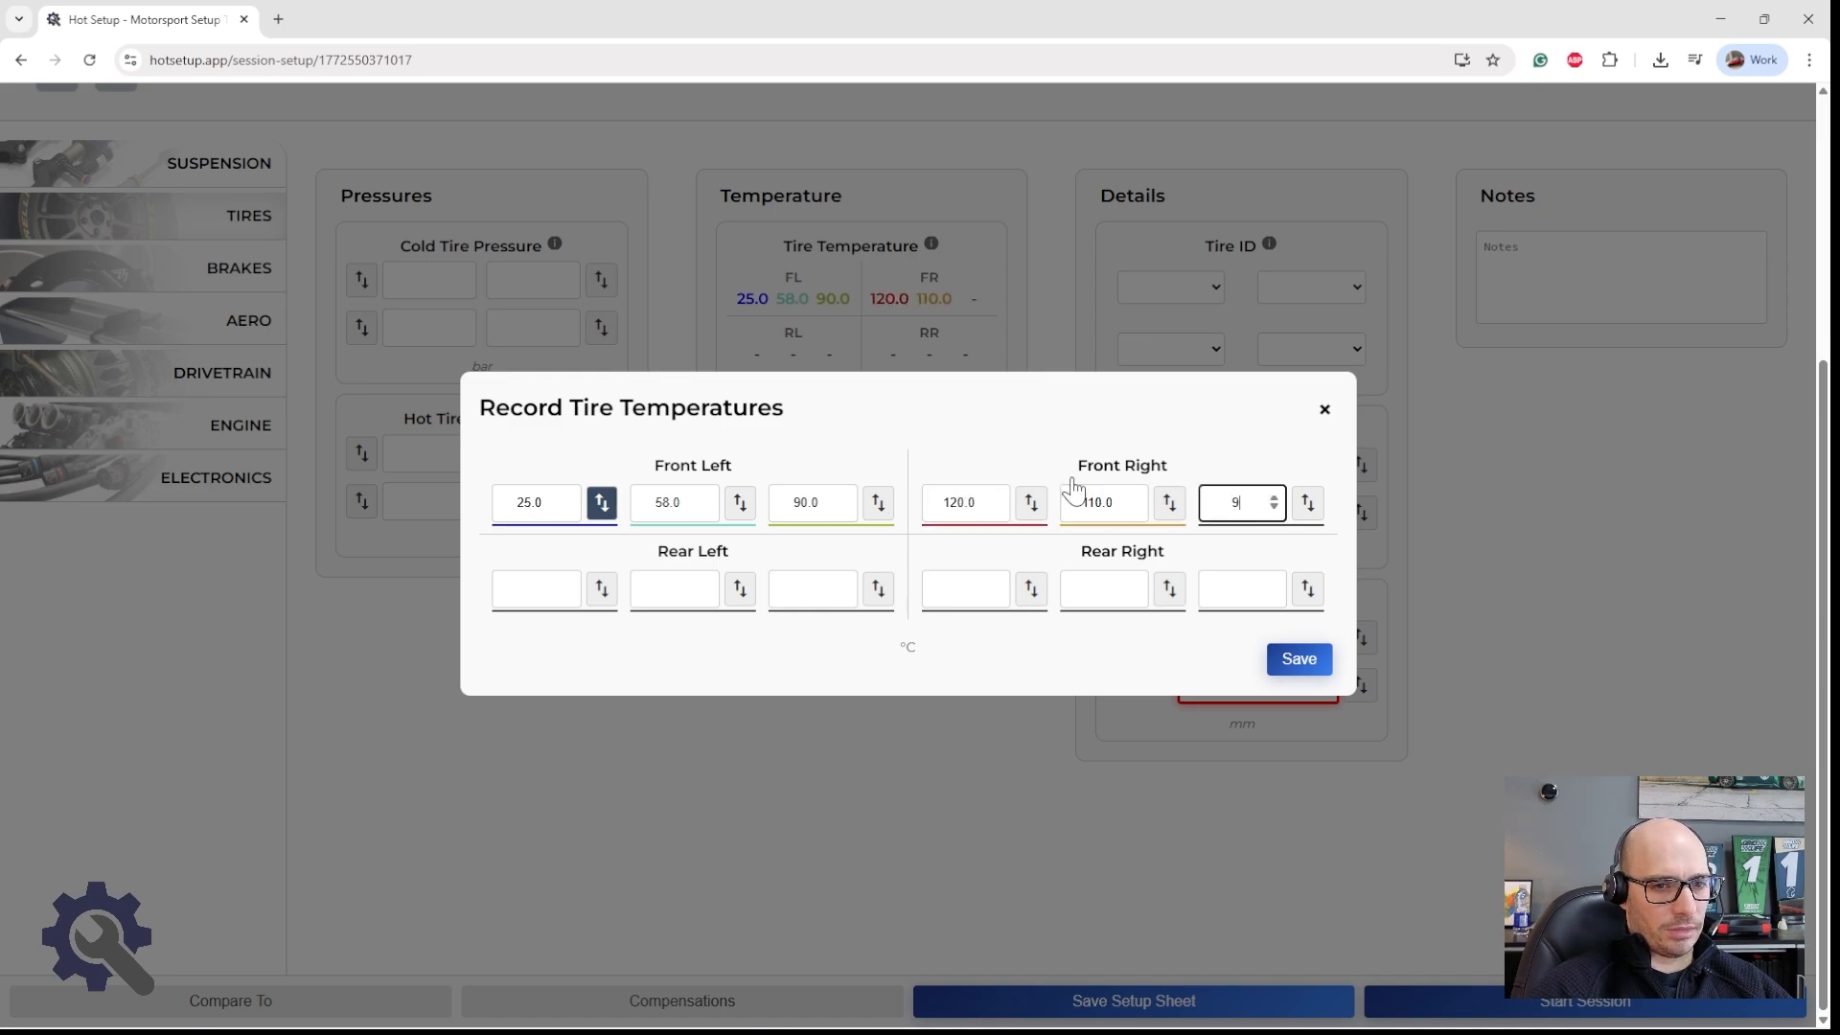
{"action": "left_click", "coordinate": [960, 588]}
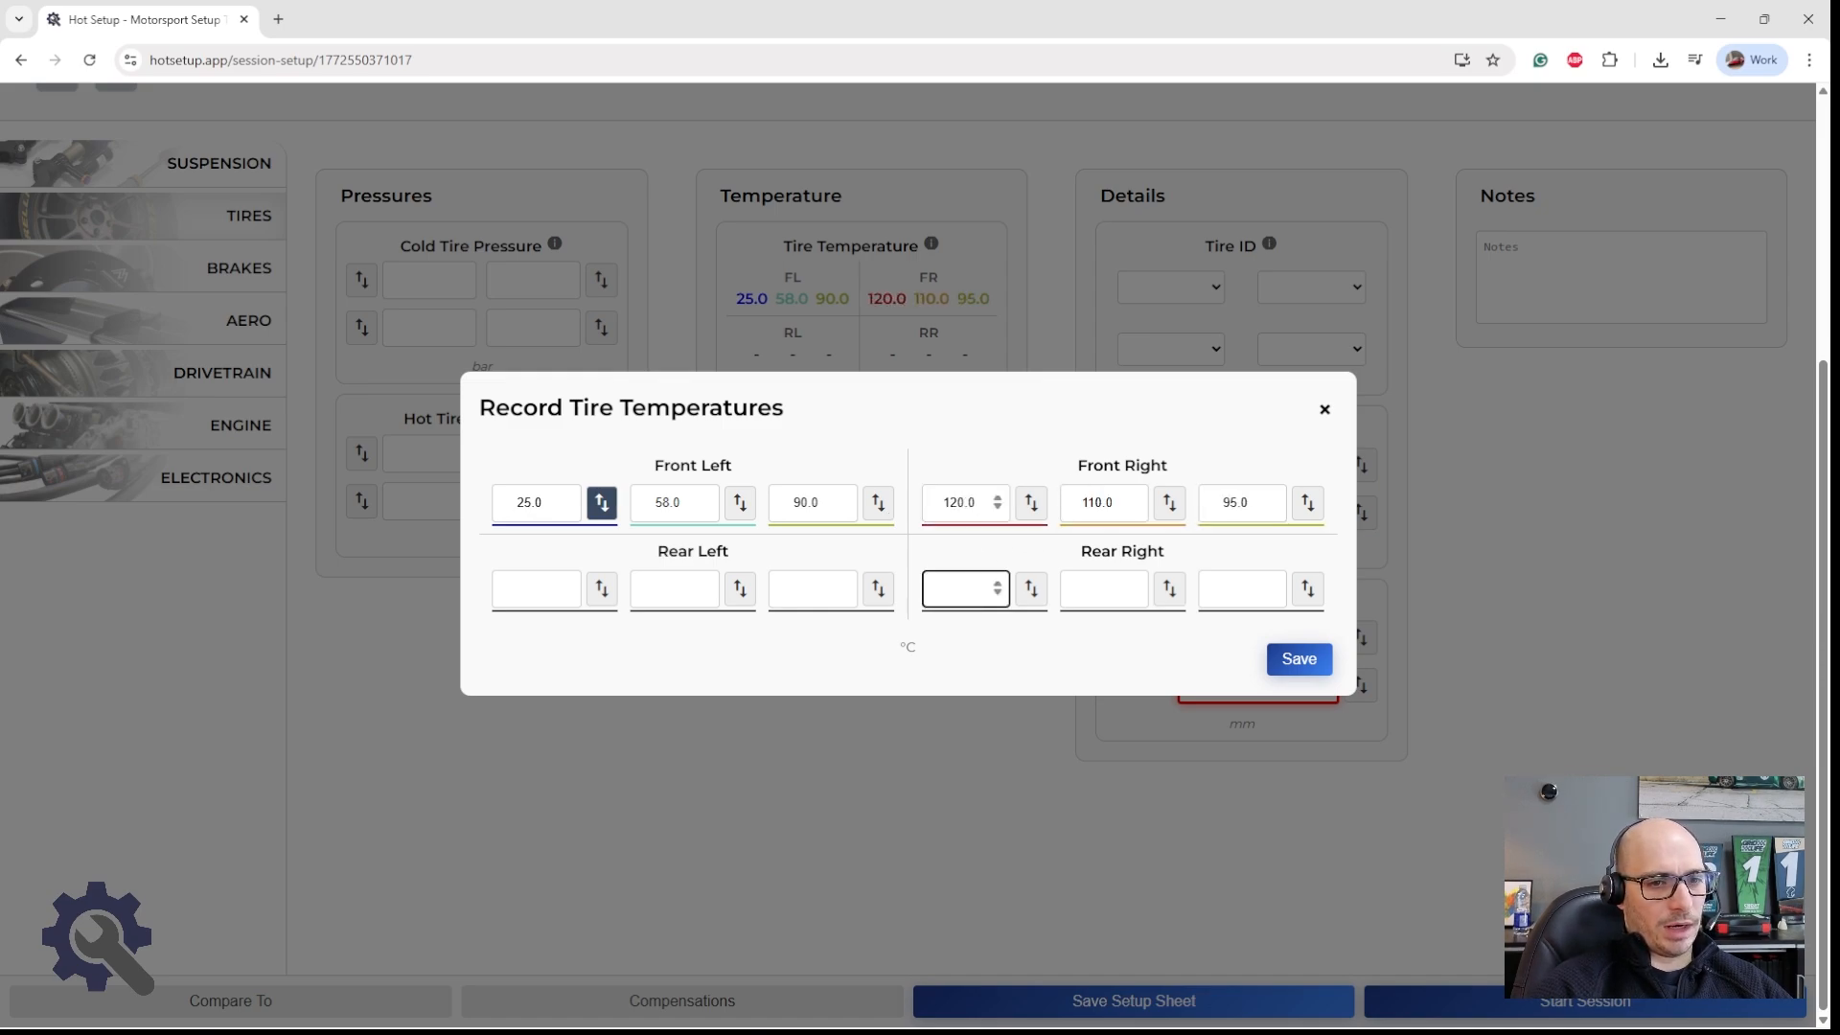
{"action": "left_click", "coordinate": [1298, 659]}
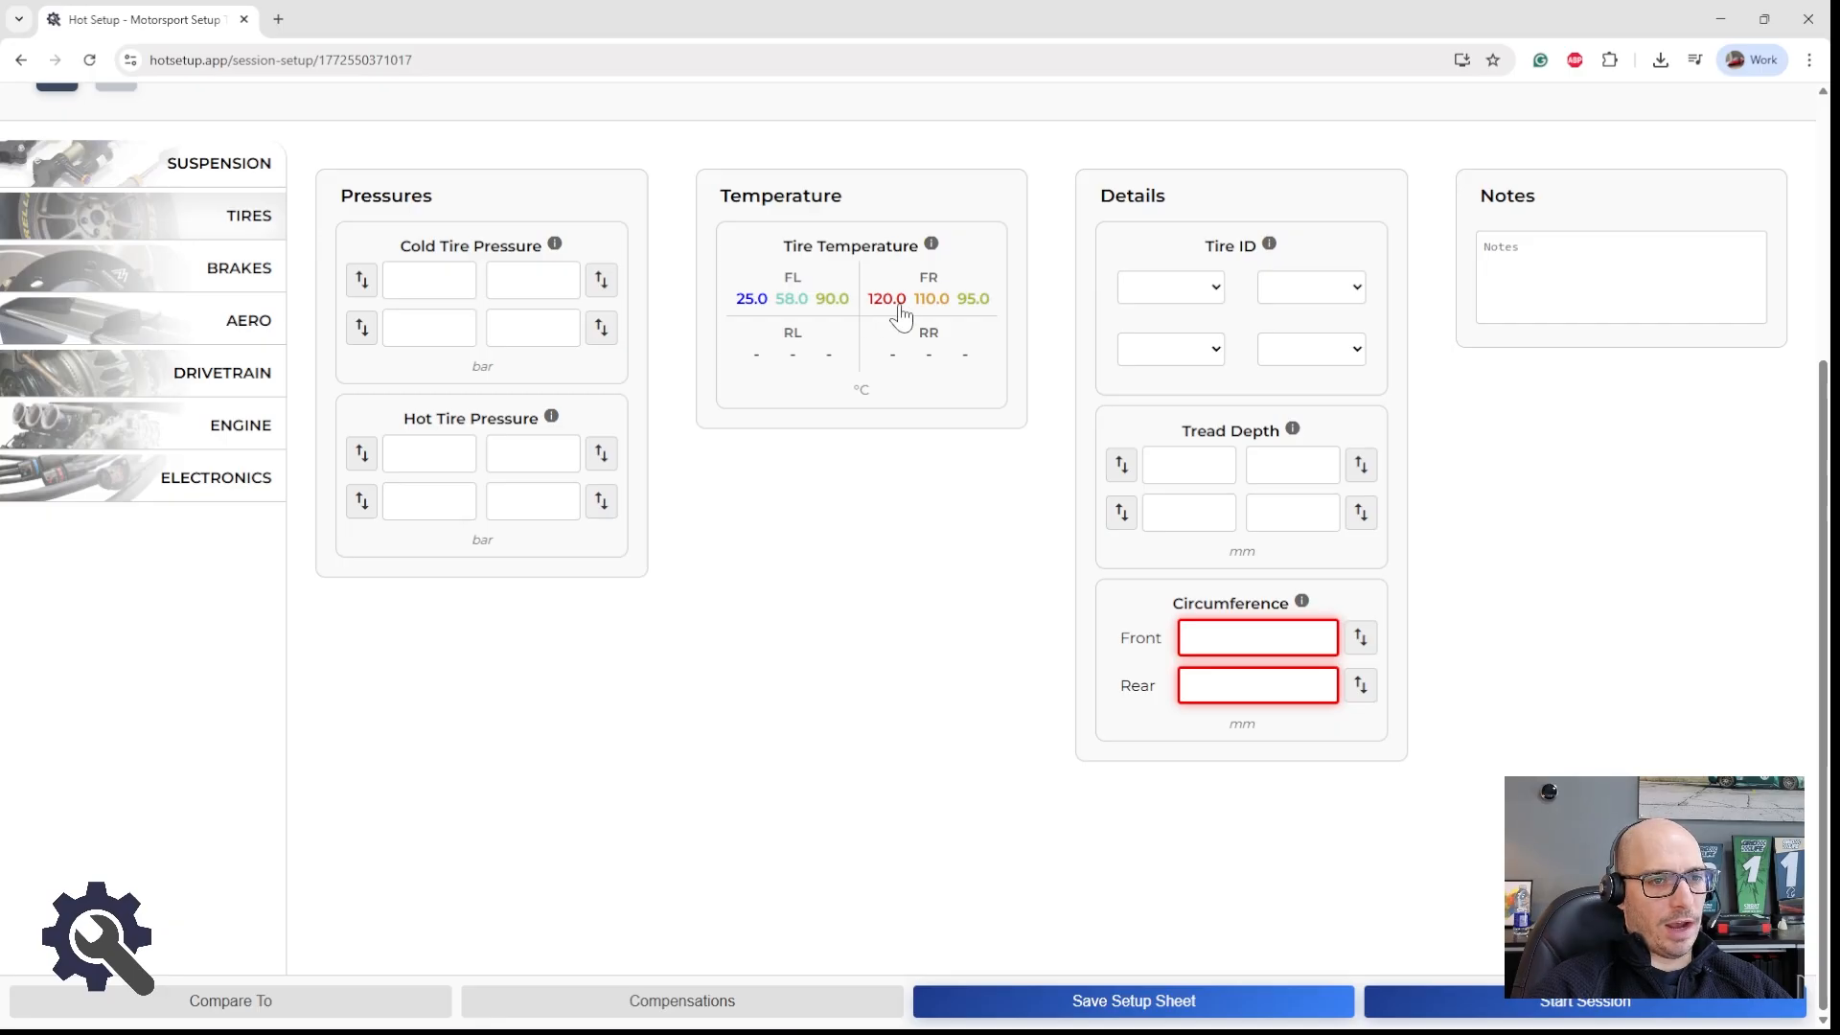
Step: Save the Shop setup session's setup sheet
{"action": "scroll", "coordinate": [826, 312], "scroll_direction": "up", "scroll_amount": 1}
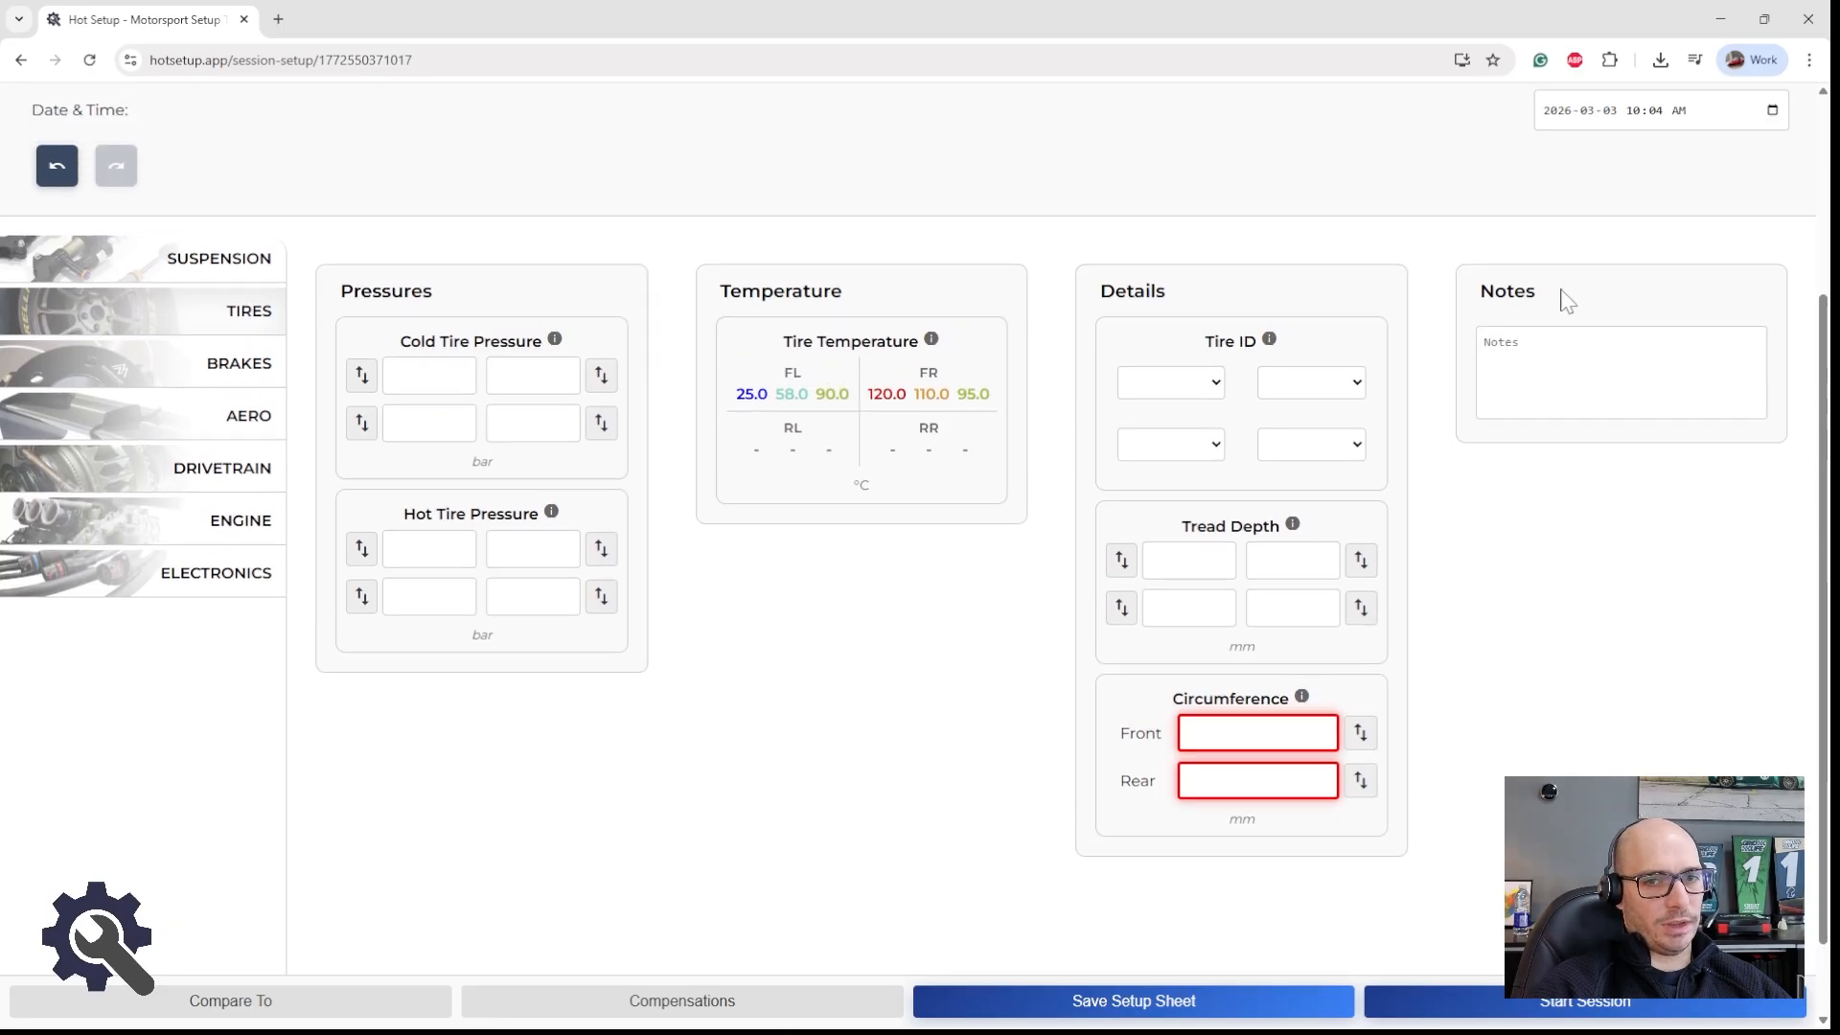
{"action": "scroll", "coordinate": [1514, 402], "scroll_direction": "up", "scroll_amount": 1}
{"action": "left_click", "coordinate": [1051, 1003]}
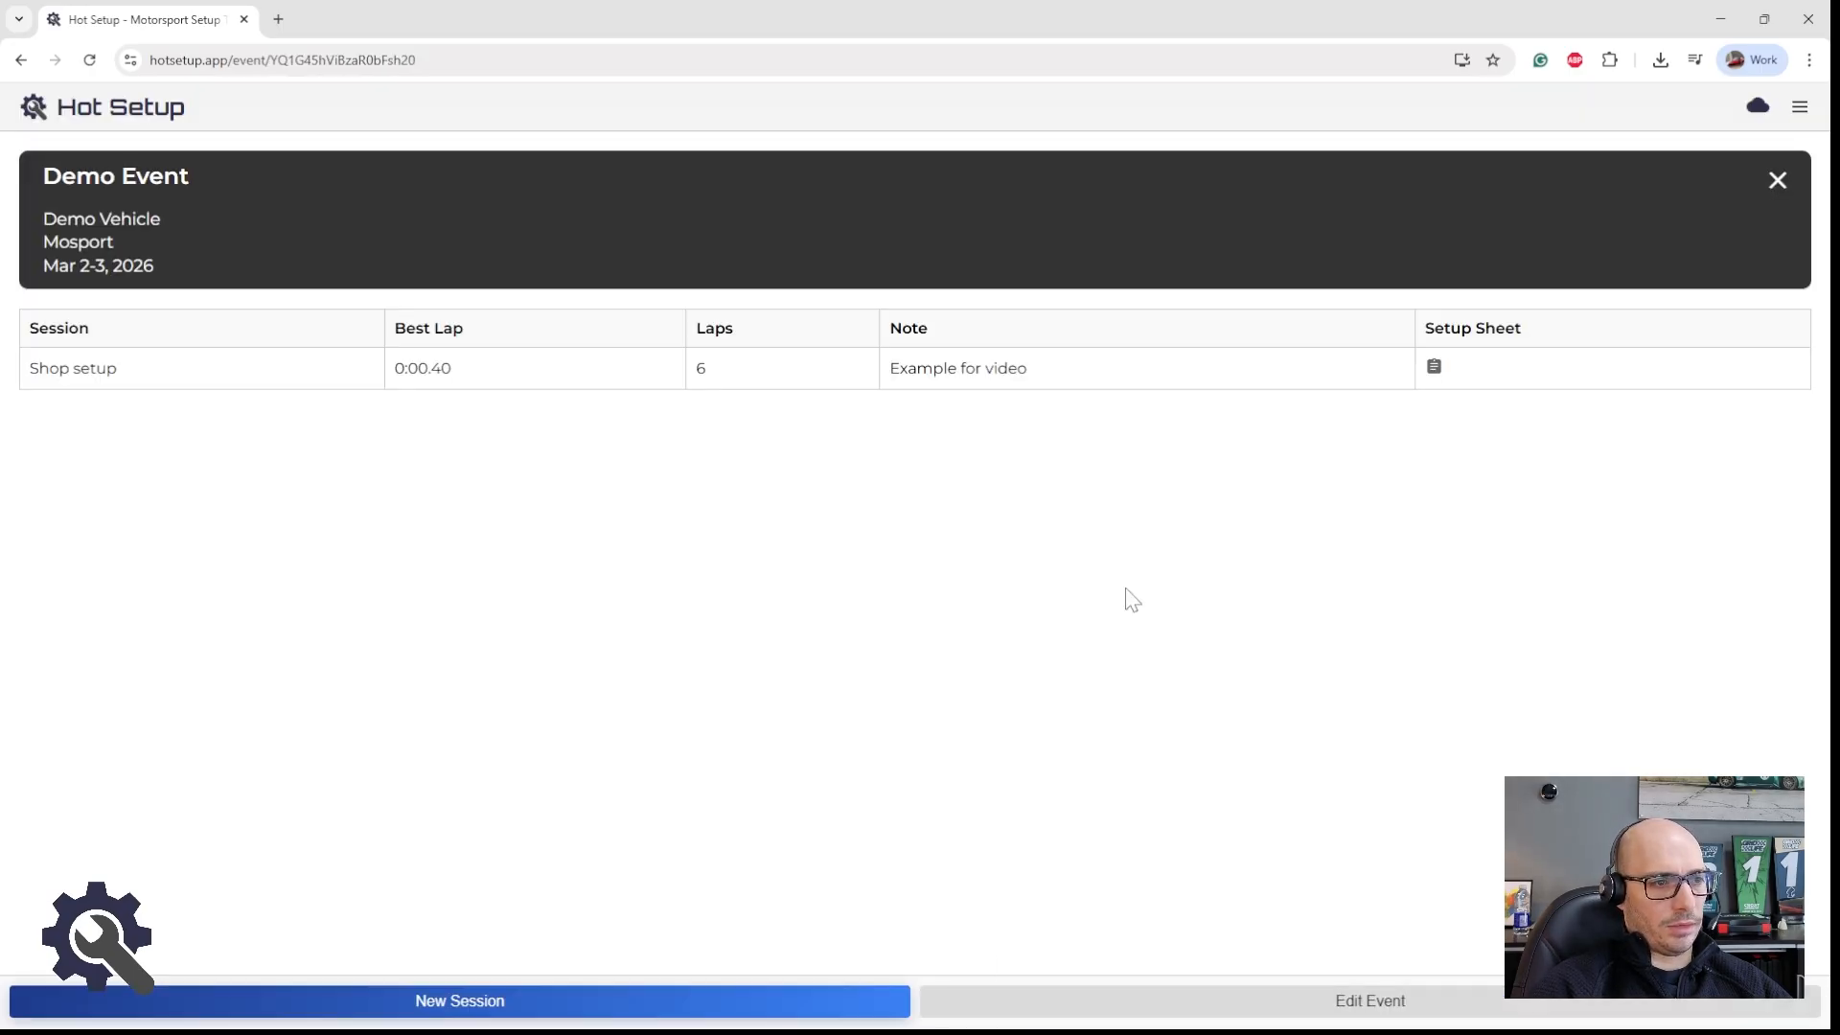
Step: Close the Demo Event and open the Demo Vehicle's Tire Temperature parameter settings to review the tire color thresholds
{"action": "left_click", "coordinate": [1772, 182]}
{"action": "left_click", "coordinate": [881, 305]}
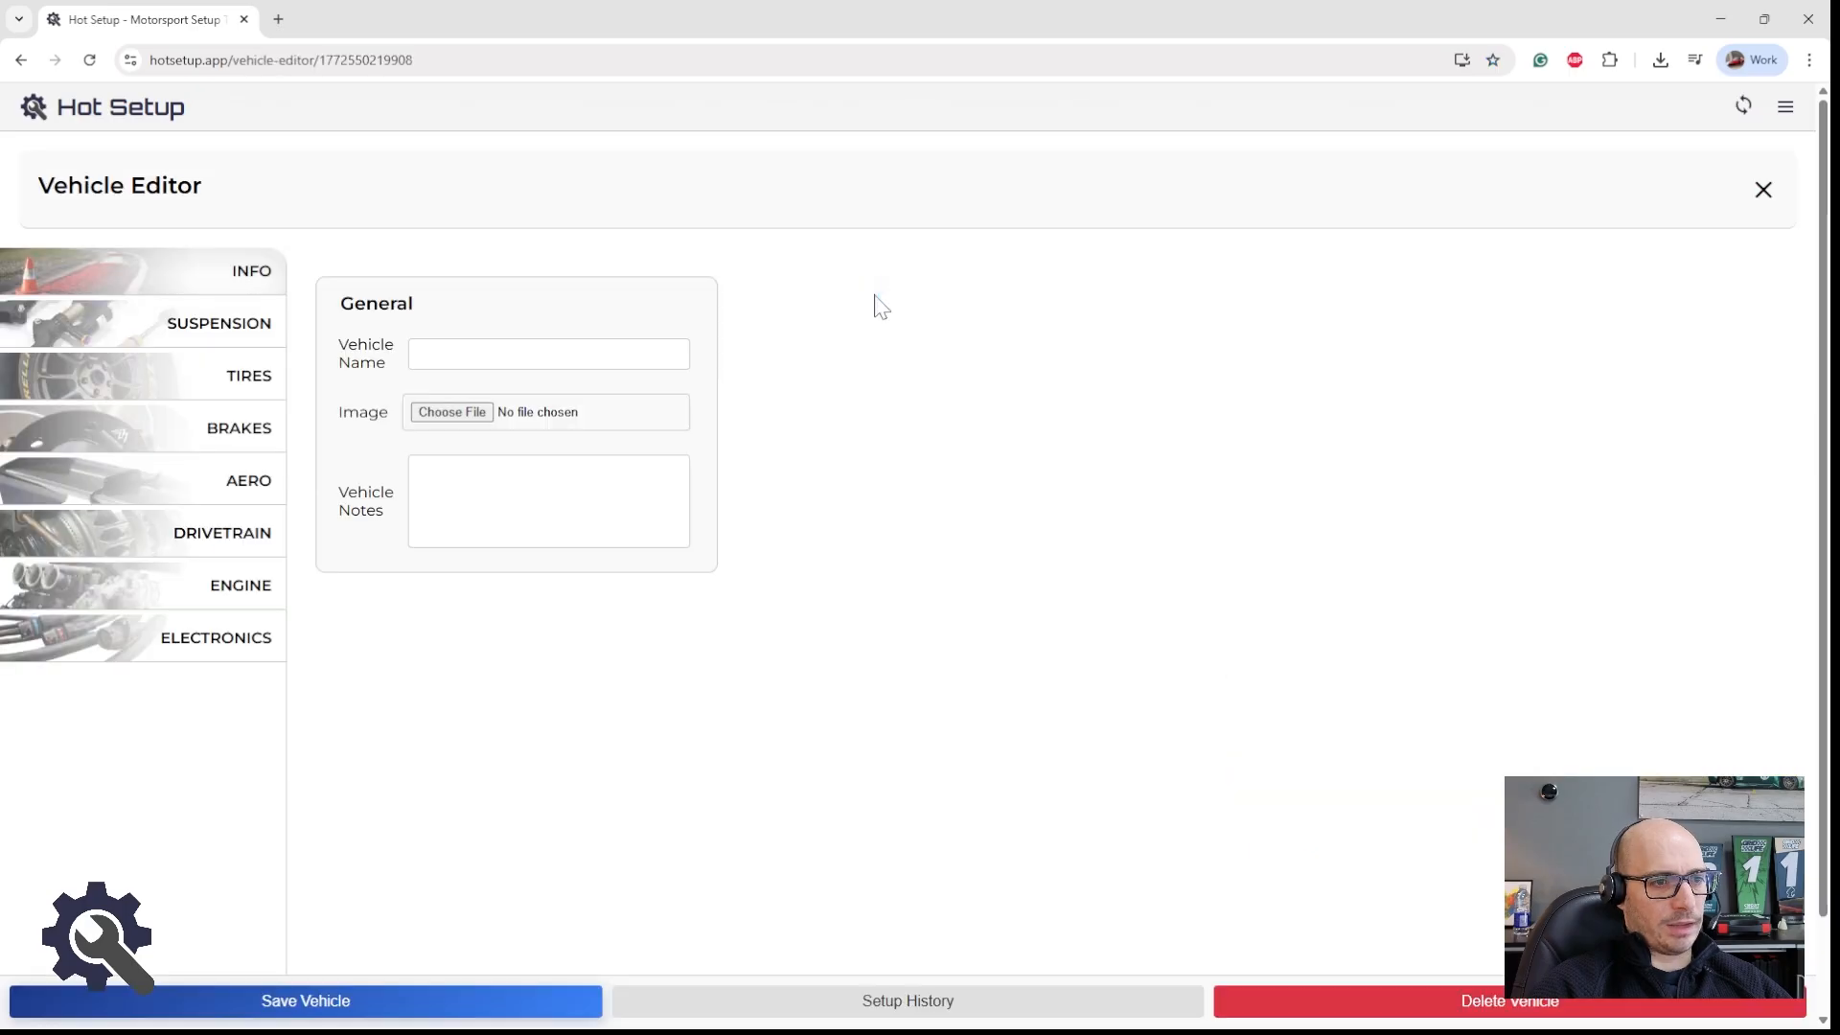
{"action": "left_click", "coordinate": [230, 376]}
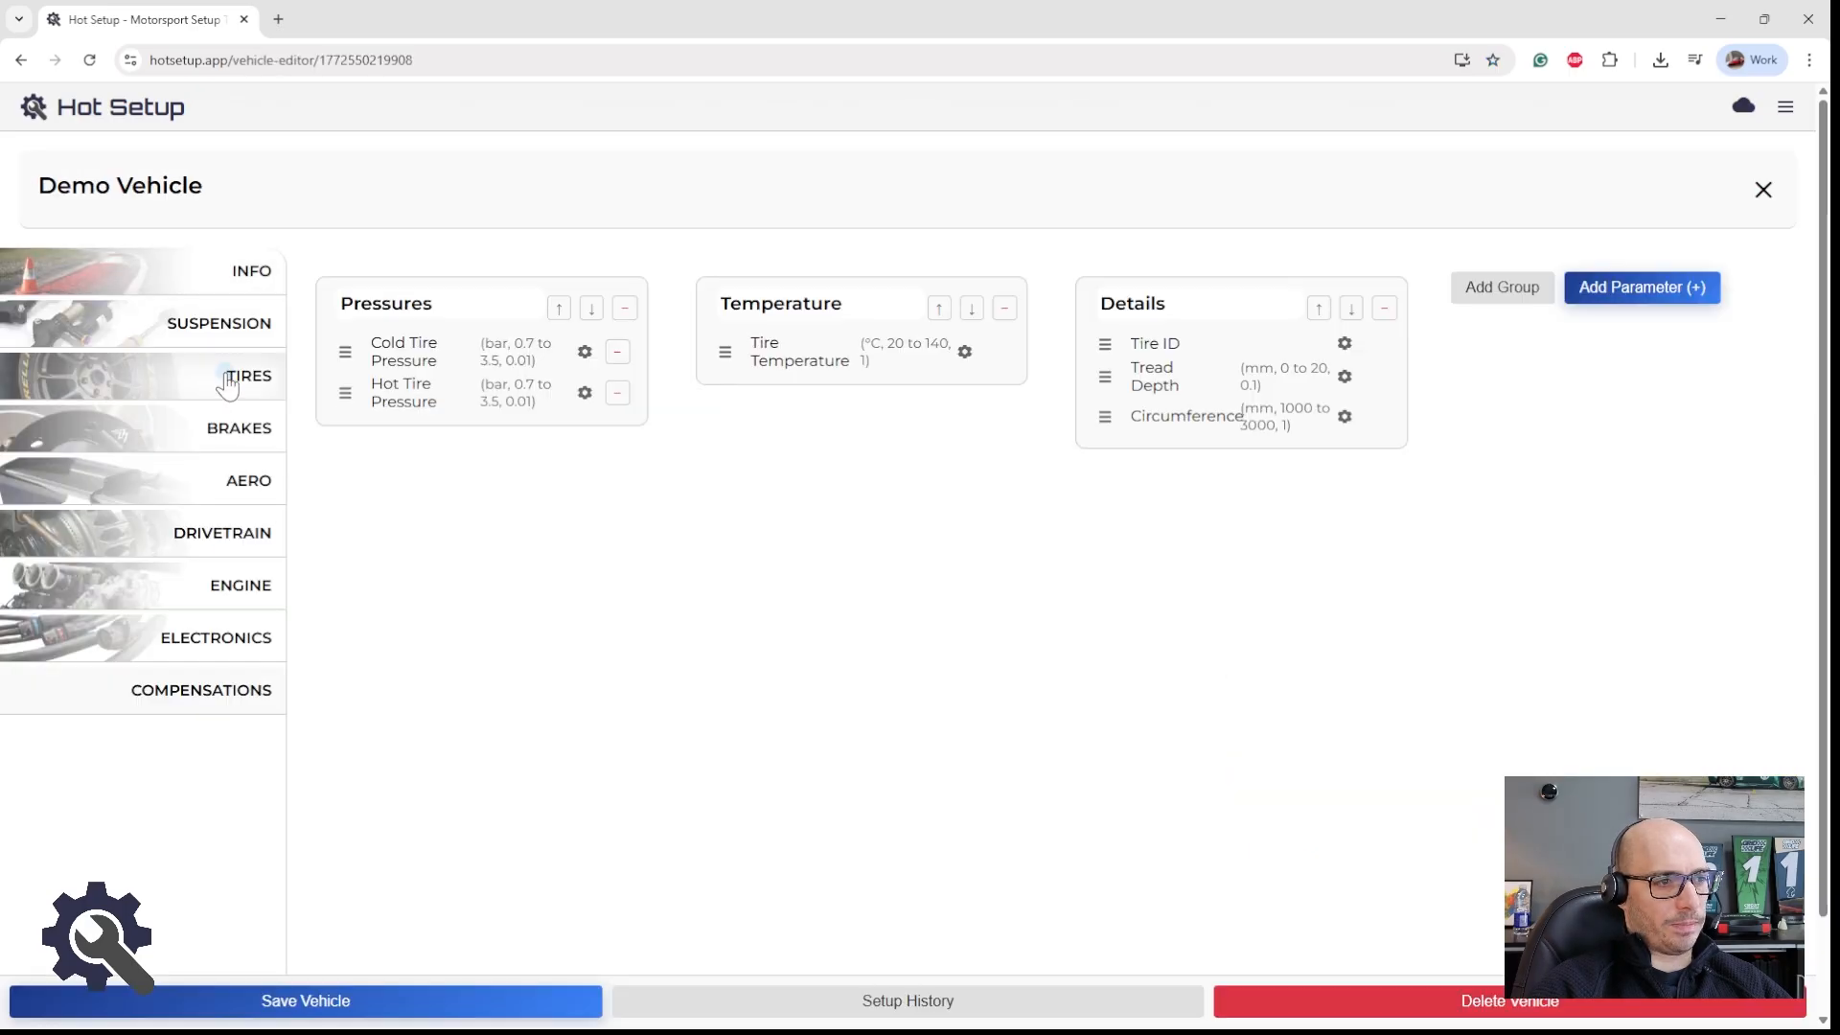
{"action": "left_click", "coordinate": [964, 353]}
{"action": "scroll", "coordinate": [802, 553], "scroll_direction": "down", "scroll_amount": 3}
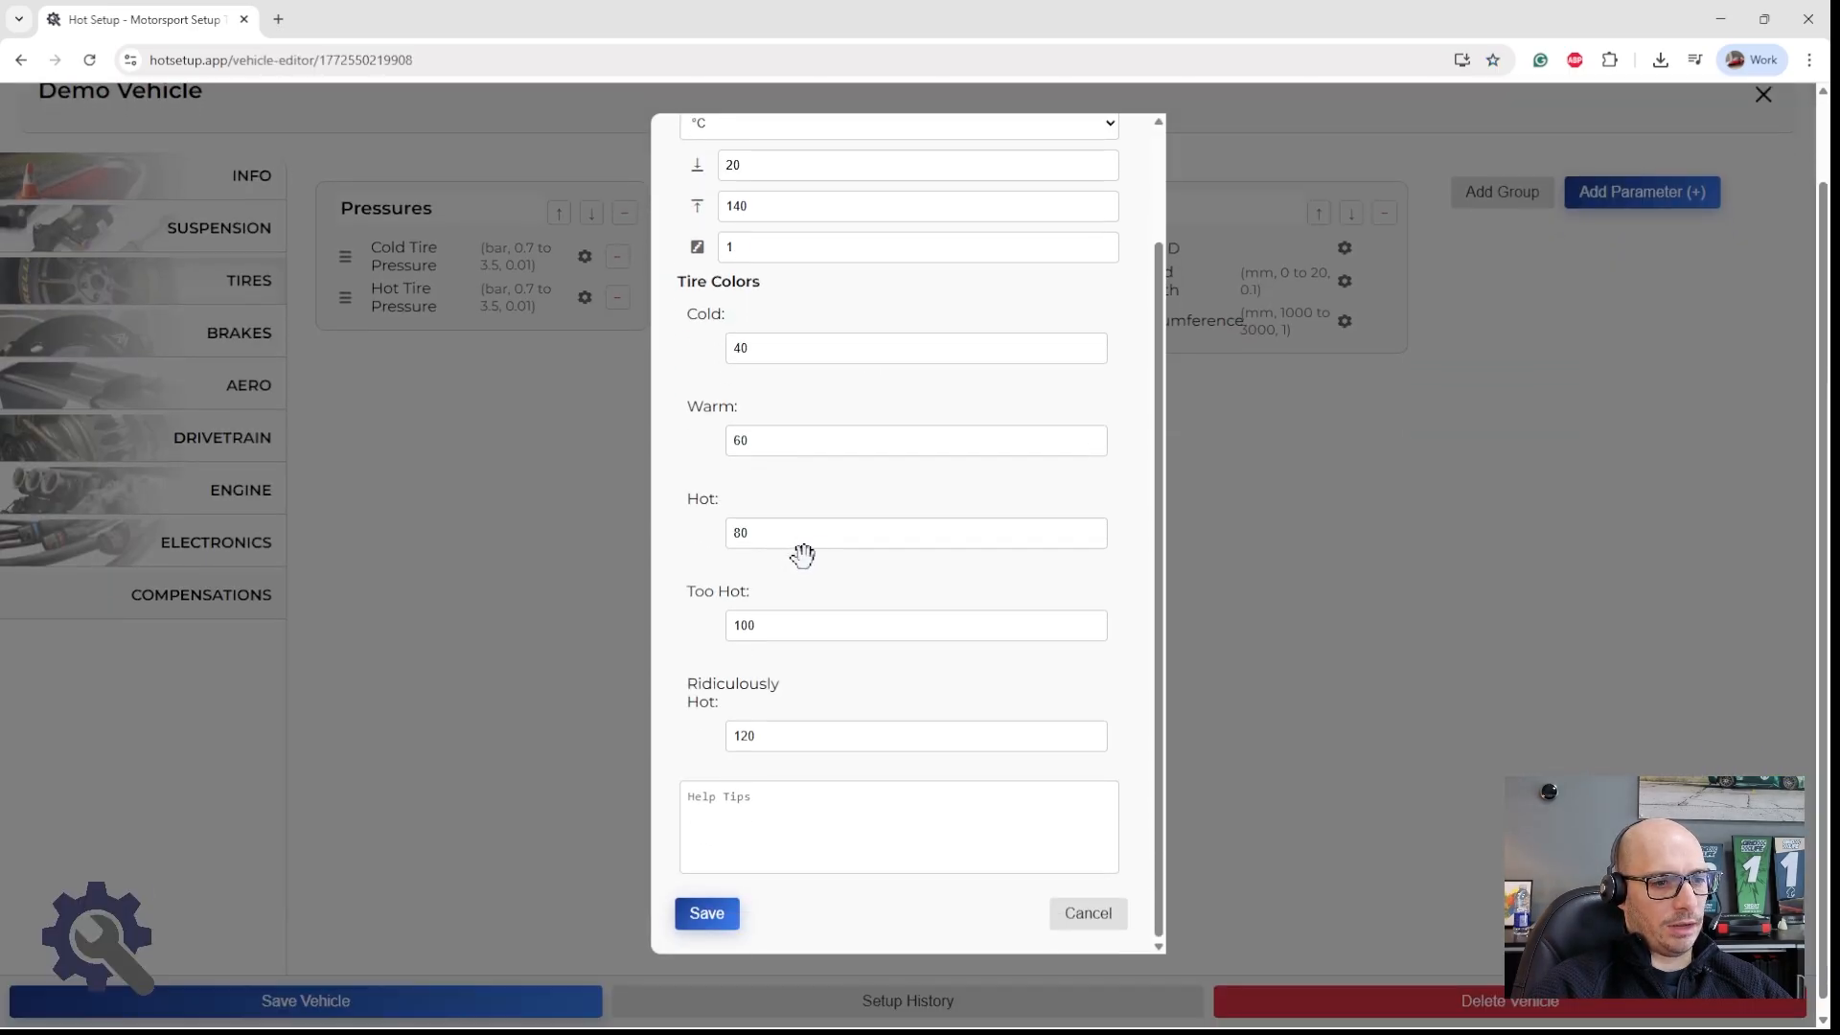
{"action": "scroll", "coordinate": [802, 554], "scroll_direction": "up", "scroll_amount": 1}
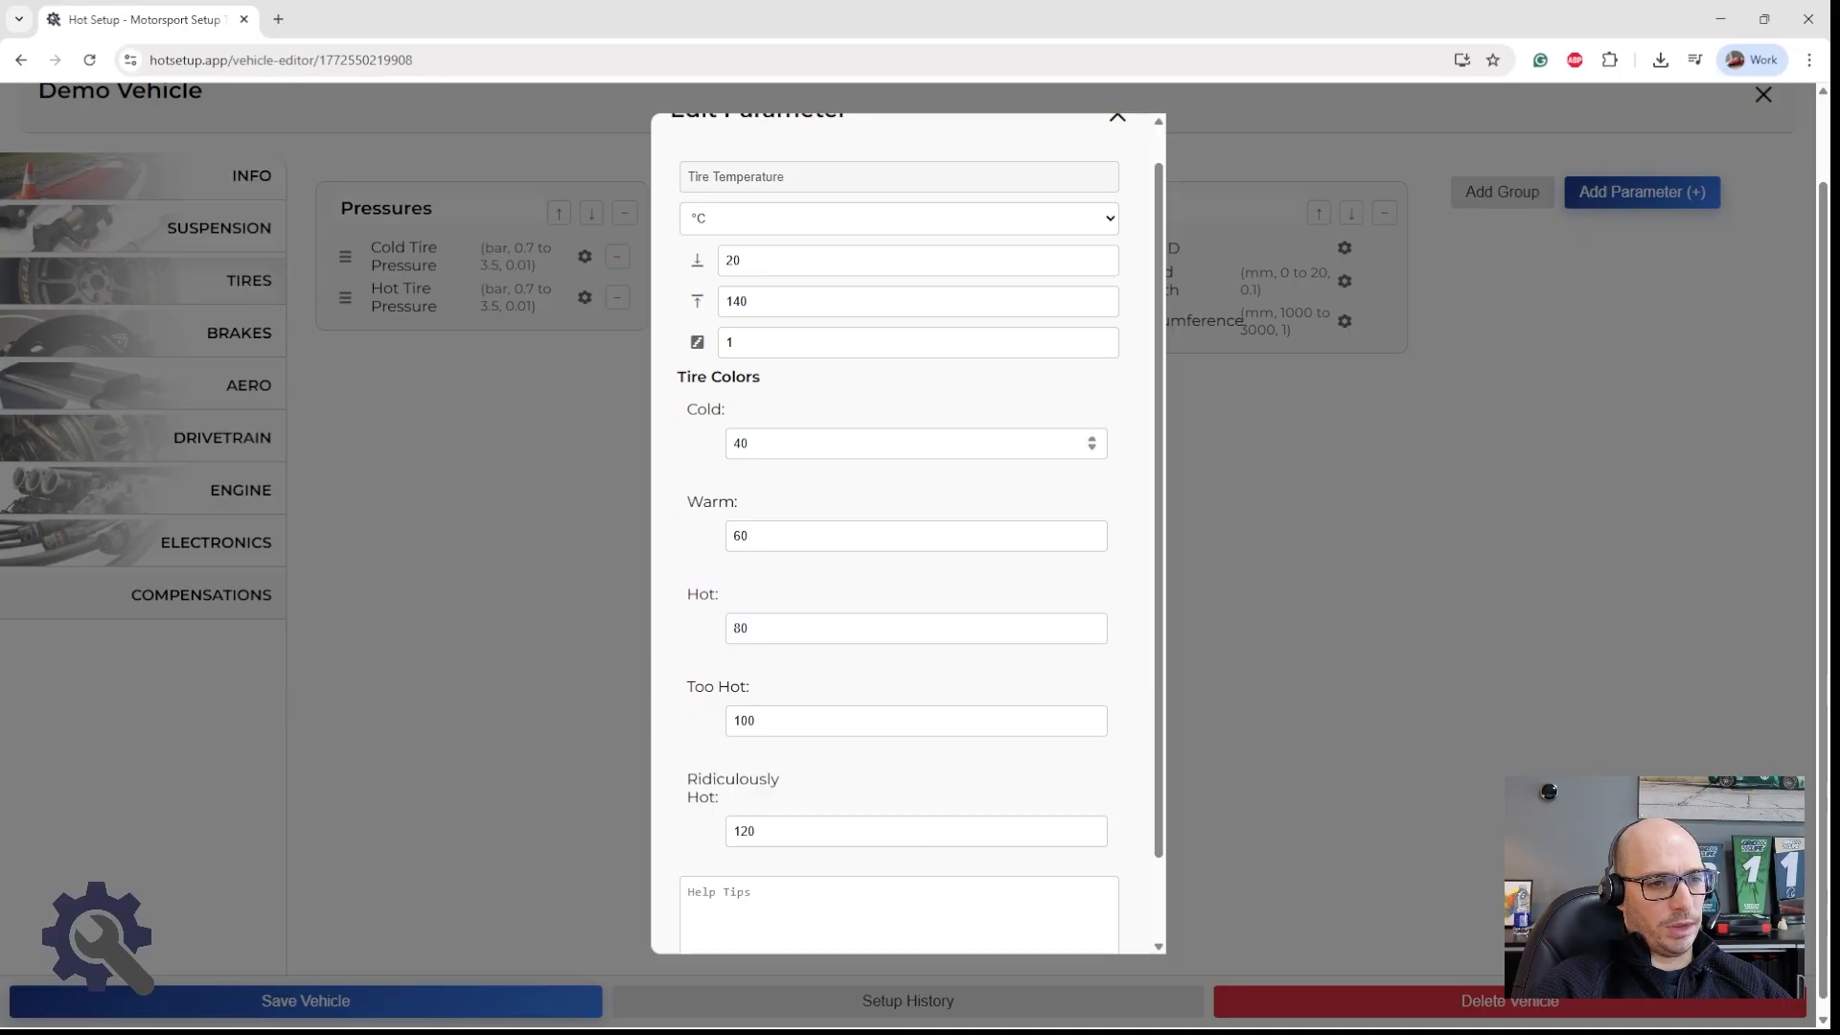
Step: Set the Ridiculously Hot tire color threshold to 120.1 °C and save the Tire Temperature parameter
{"action": "left_click", "coordinate": [736, 443]}
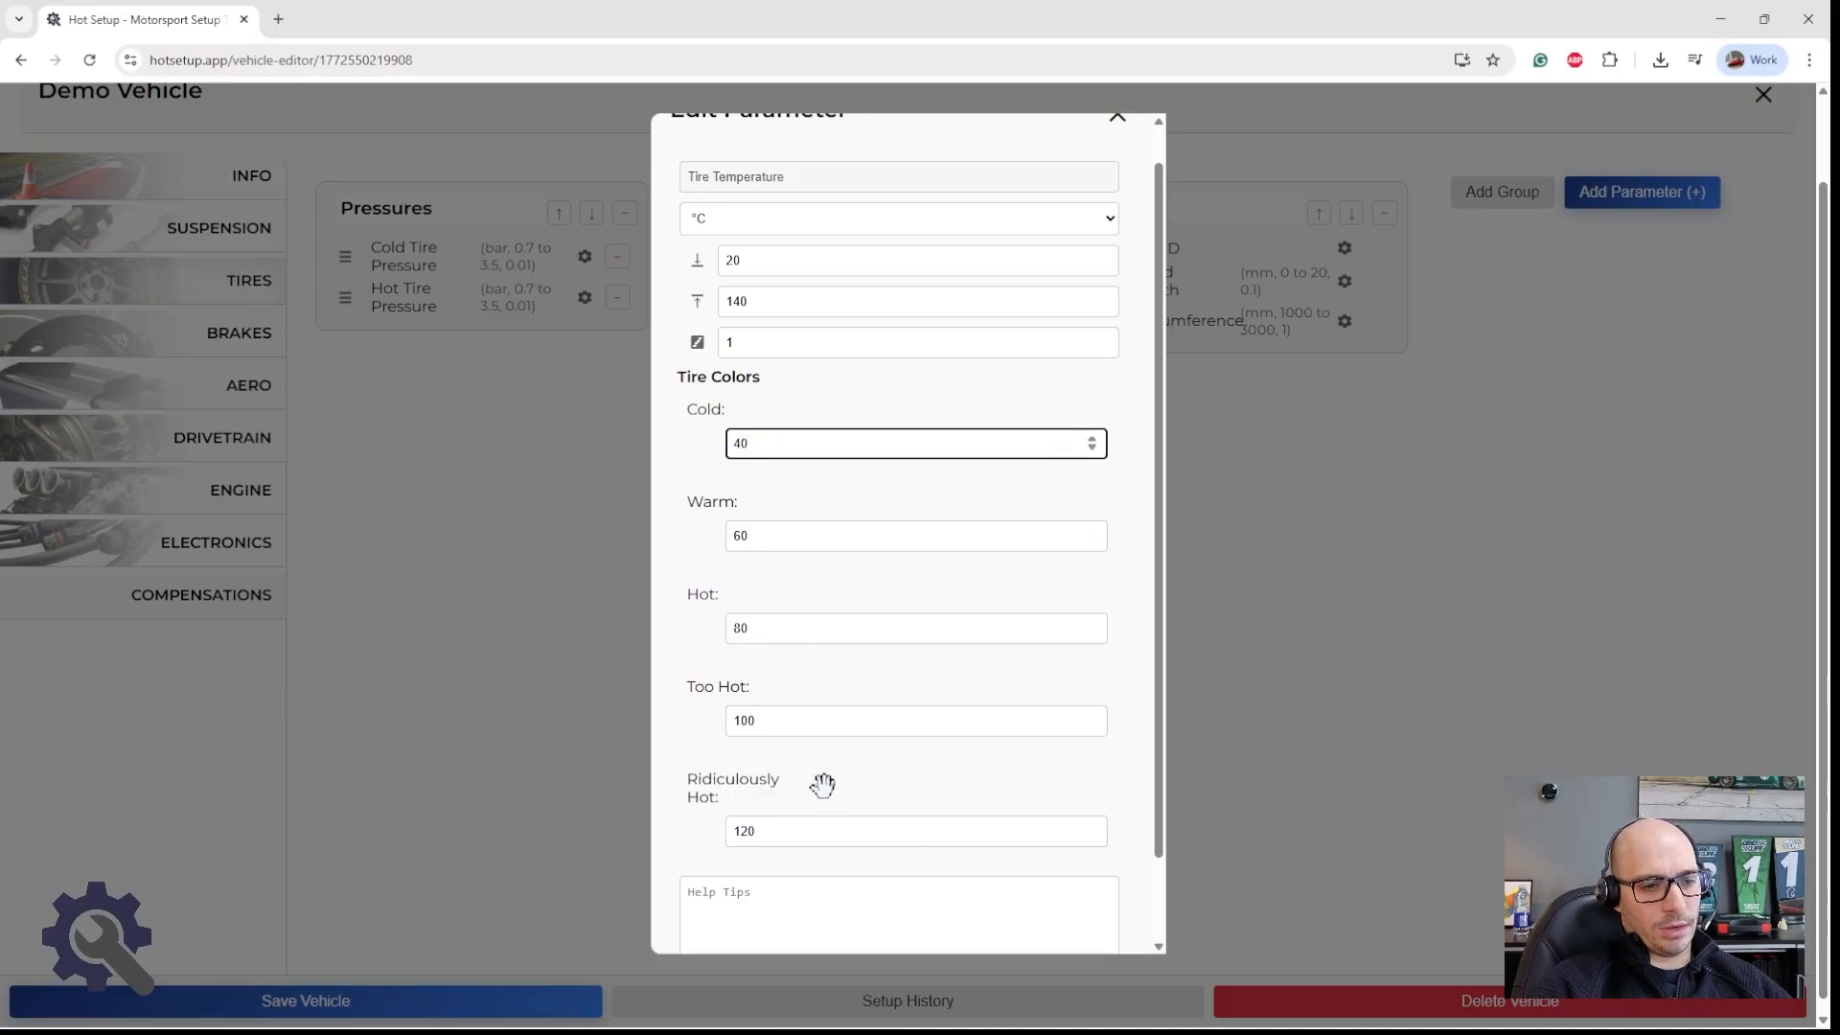
{"action": "scroll", "coordinate": [822, 784], "scroll_direction": "down", "scroll_amount": 1}
{"action": "left_click", "coordinate": [780, 735]}
{"action": "type", "text": ".1"}
{"action": "scroll", "coordinate": [780, 734], "scroll_direction": "up", "scroll_amount": 1}
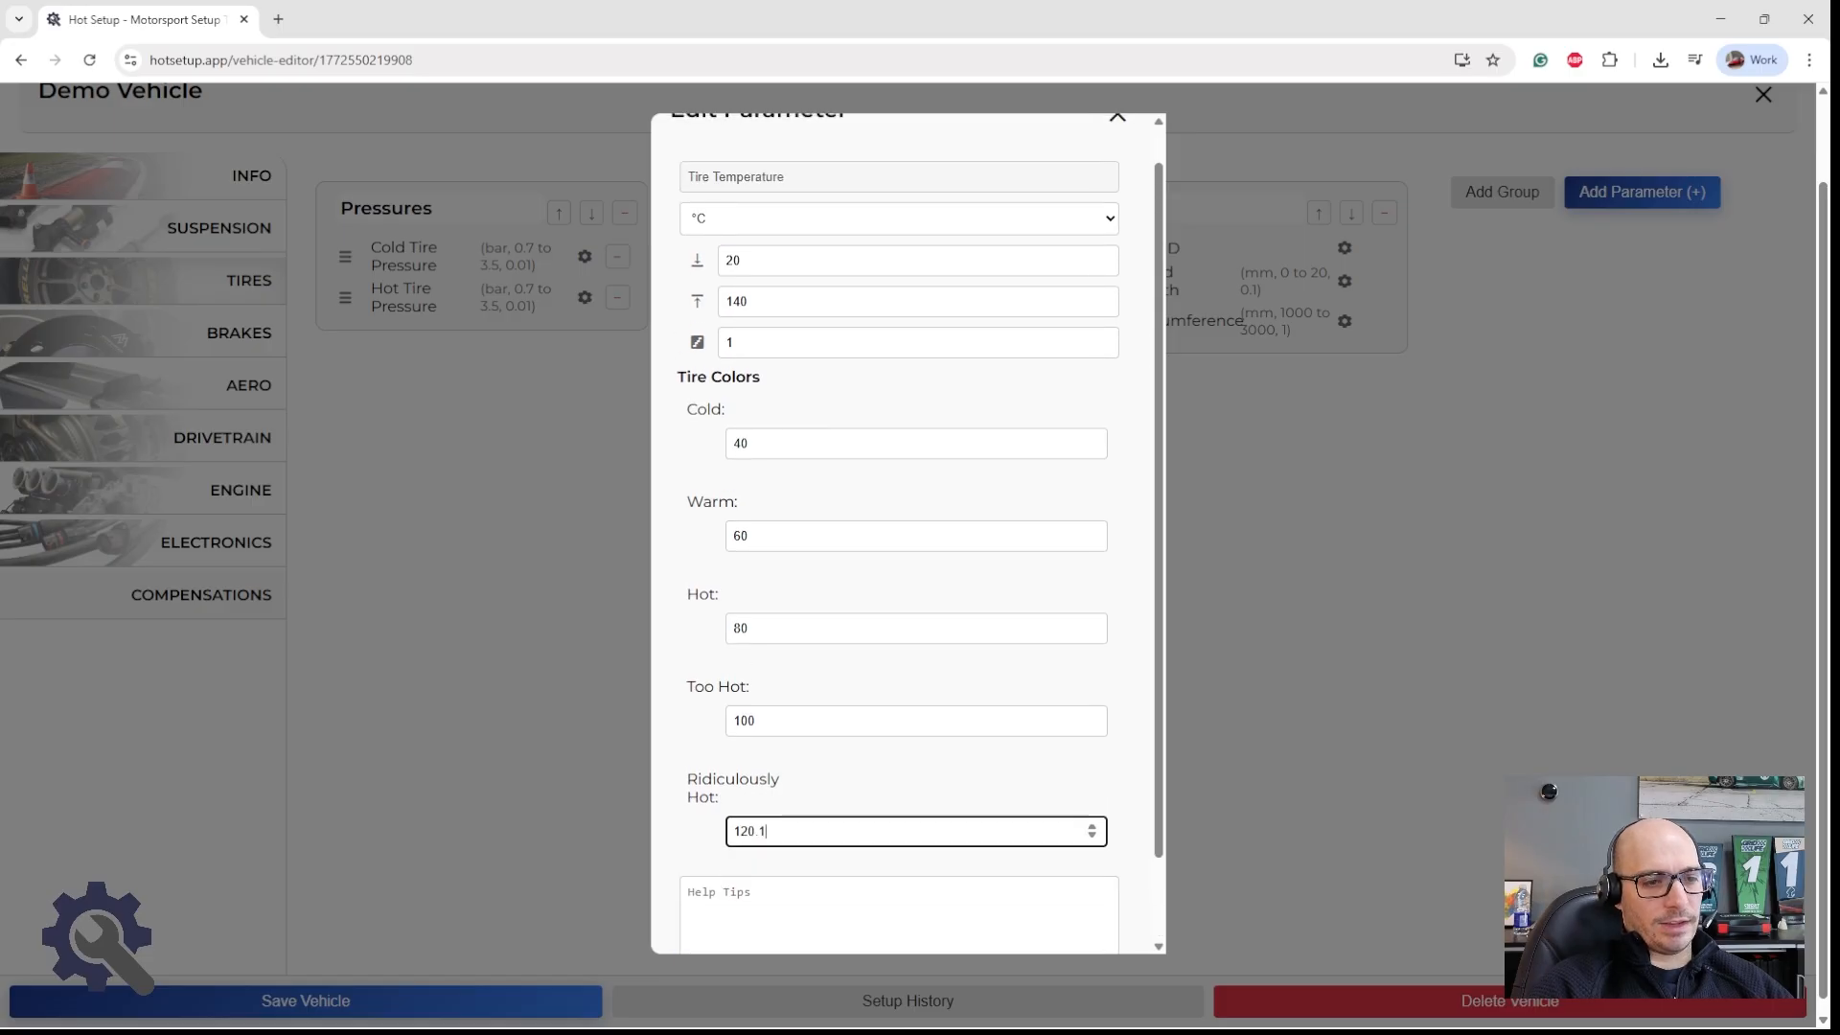
{"action": "scroll", "coordinate": [894, 636], "scroll_direction": "up", "scroll_amount": 1}
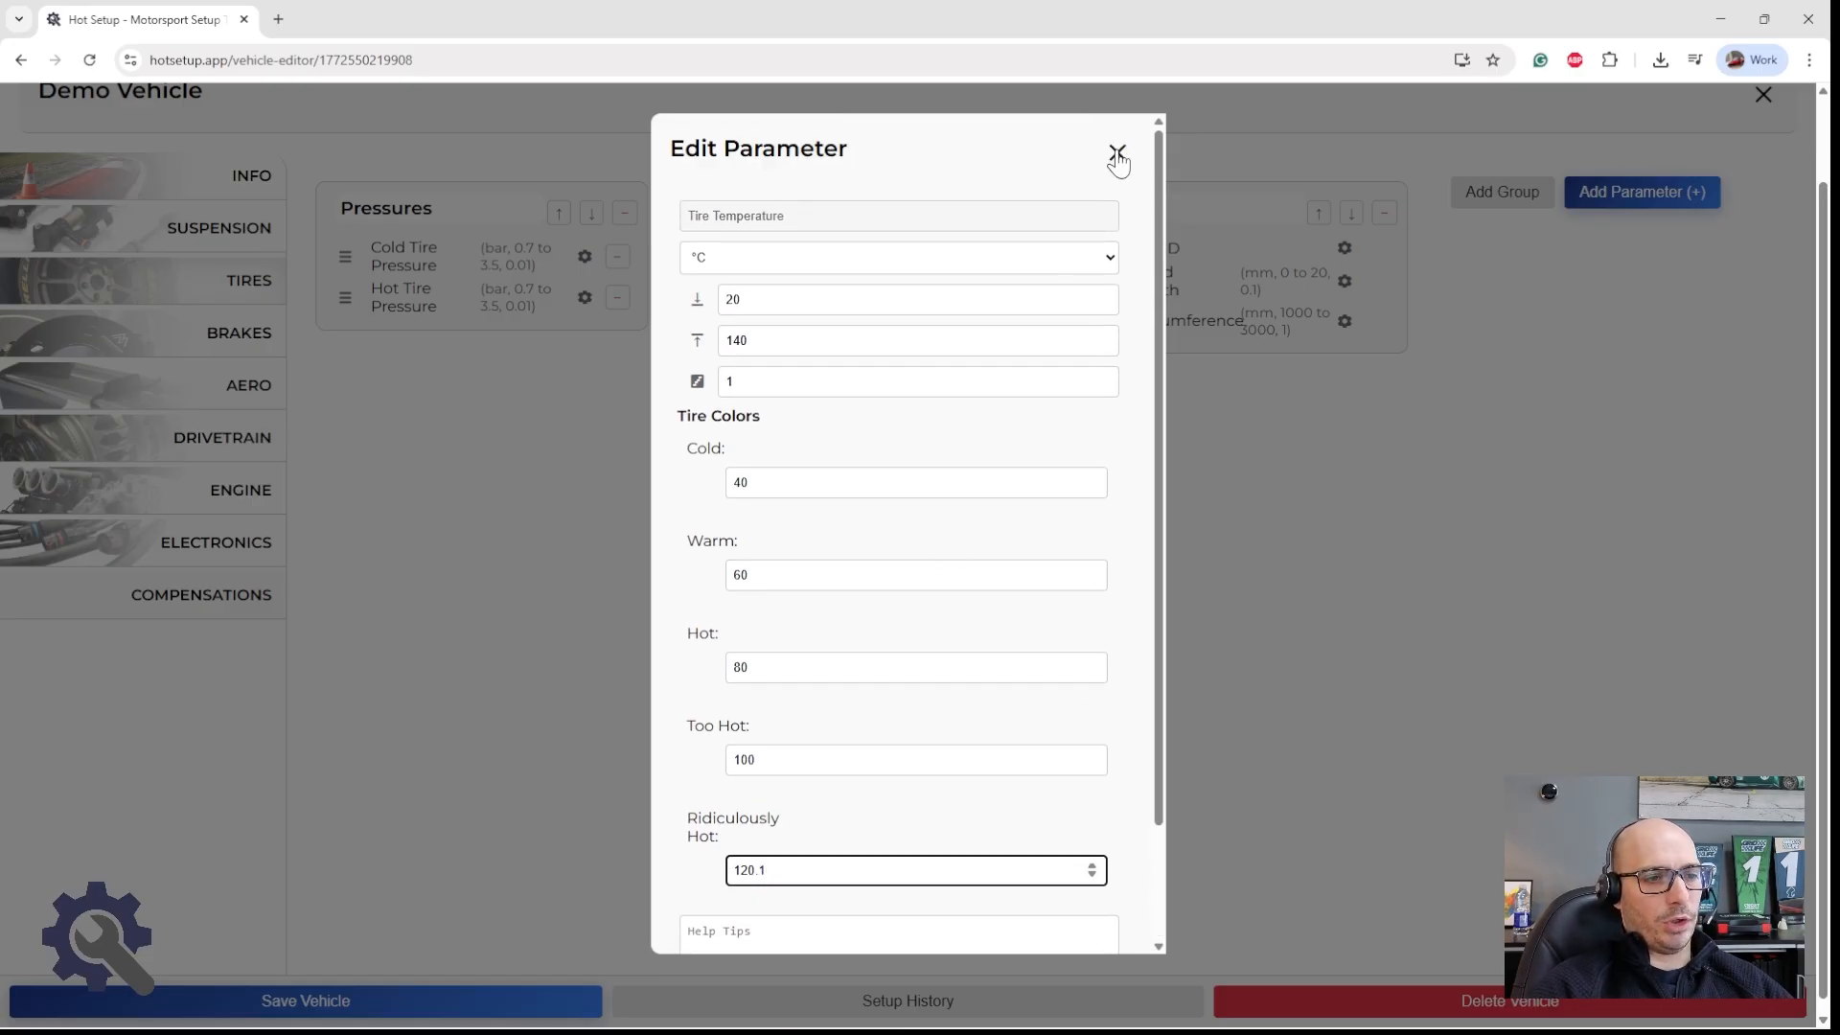
{"action": "scroll", "coordinate": [866, 681], "scroll_direction": "down", "scroll_amount": 3}
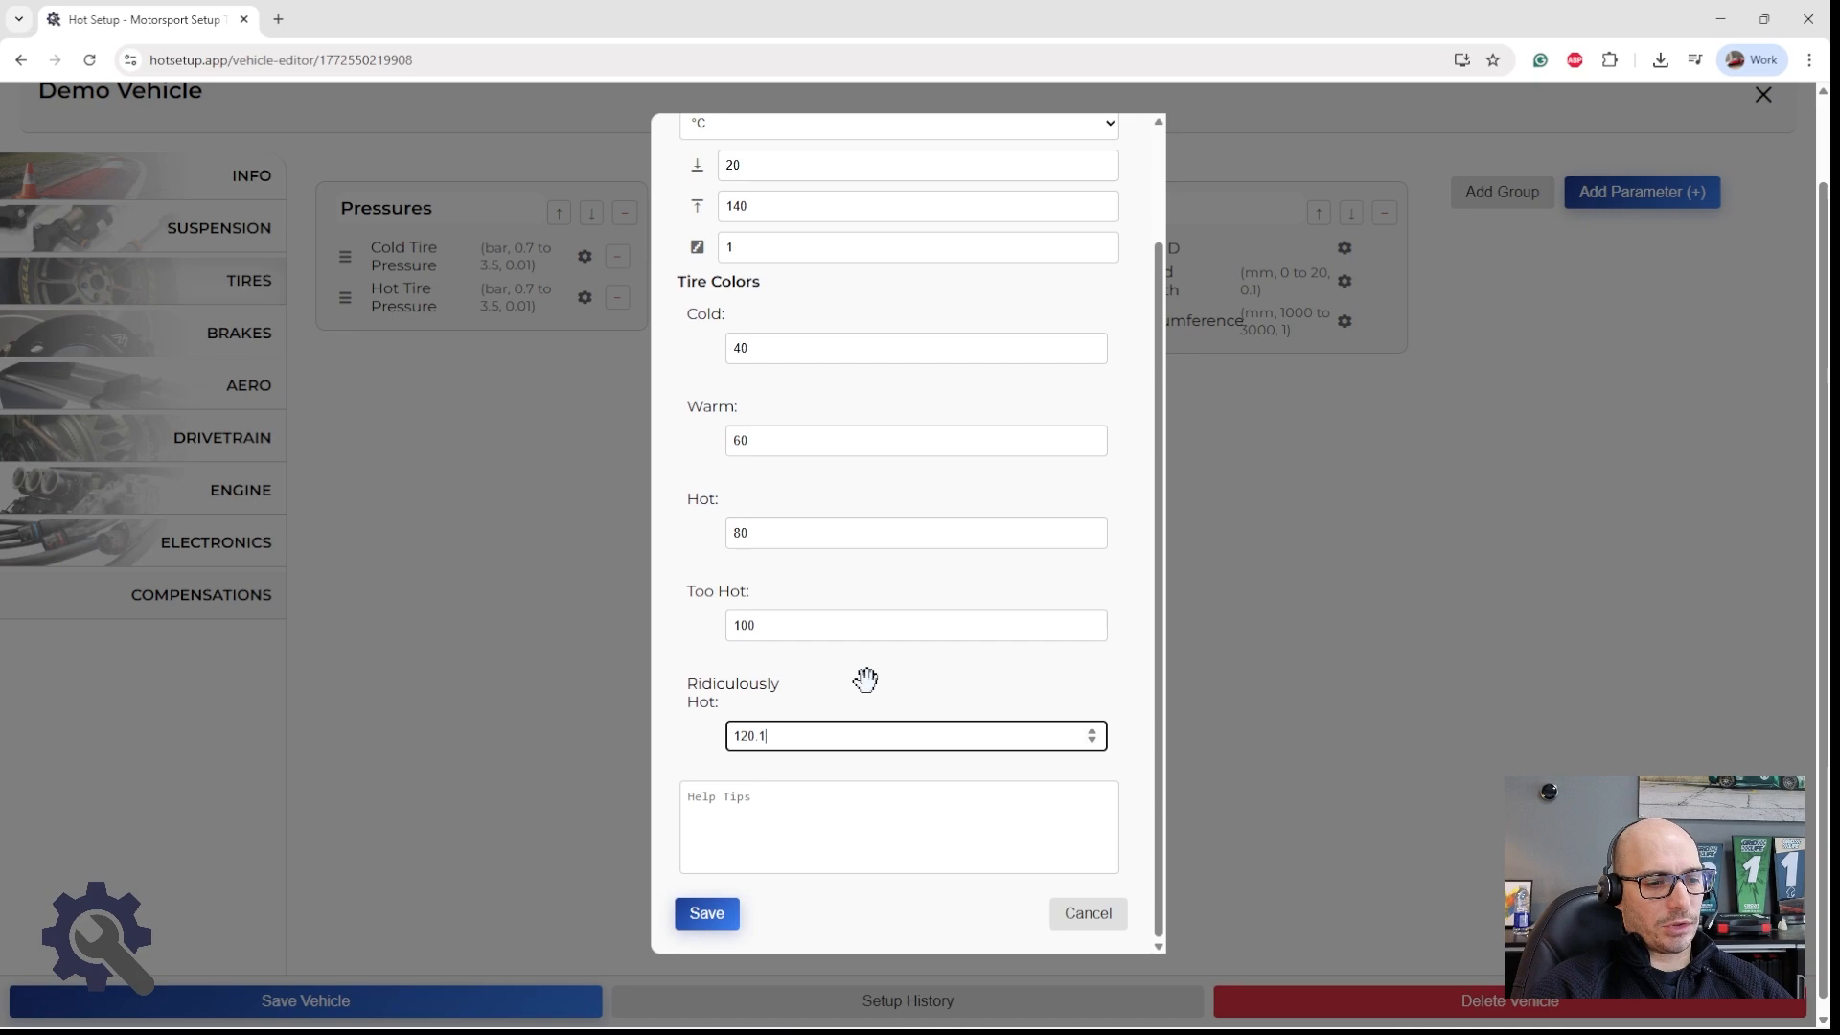
{"action": "left_click", "coordinate": [682, 922]}
Step: Keep the unsaved parameter changes and save the Demo Vehicle
{"action": "left_click", "coordinate": [1763, 94]}
{"action": "scroll", "coordinate": [924, 489], "scroll_direction": "up", "scroll_amount": 1}
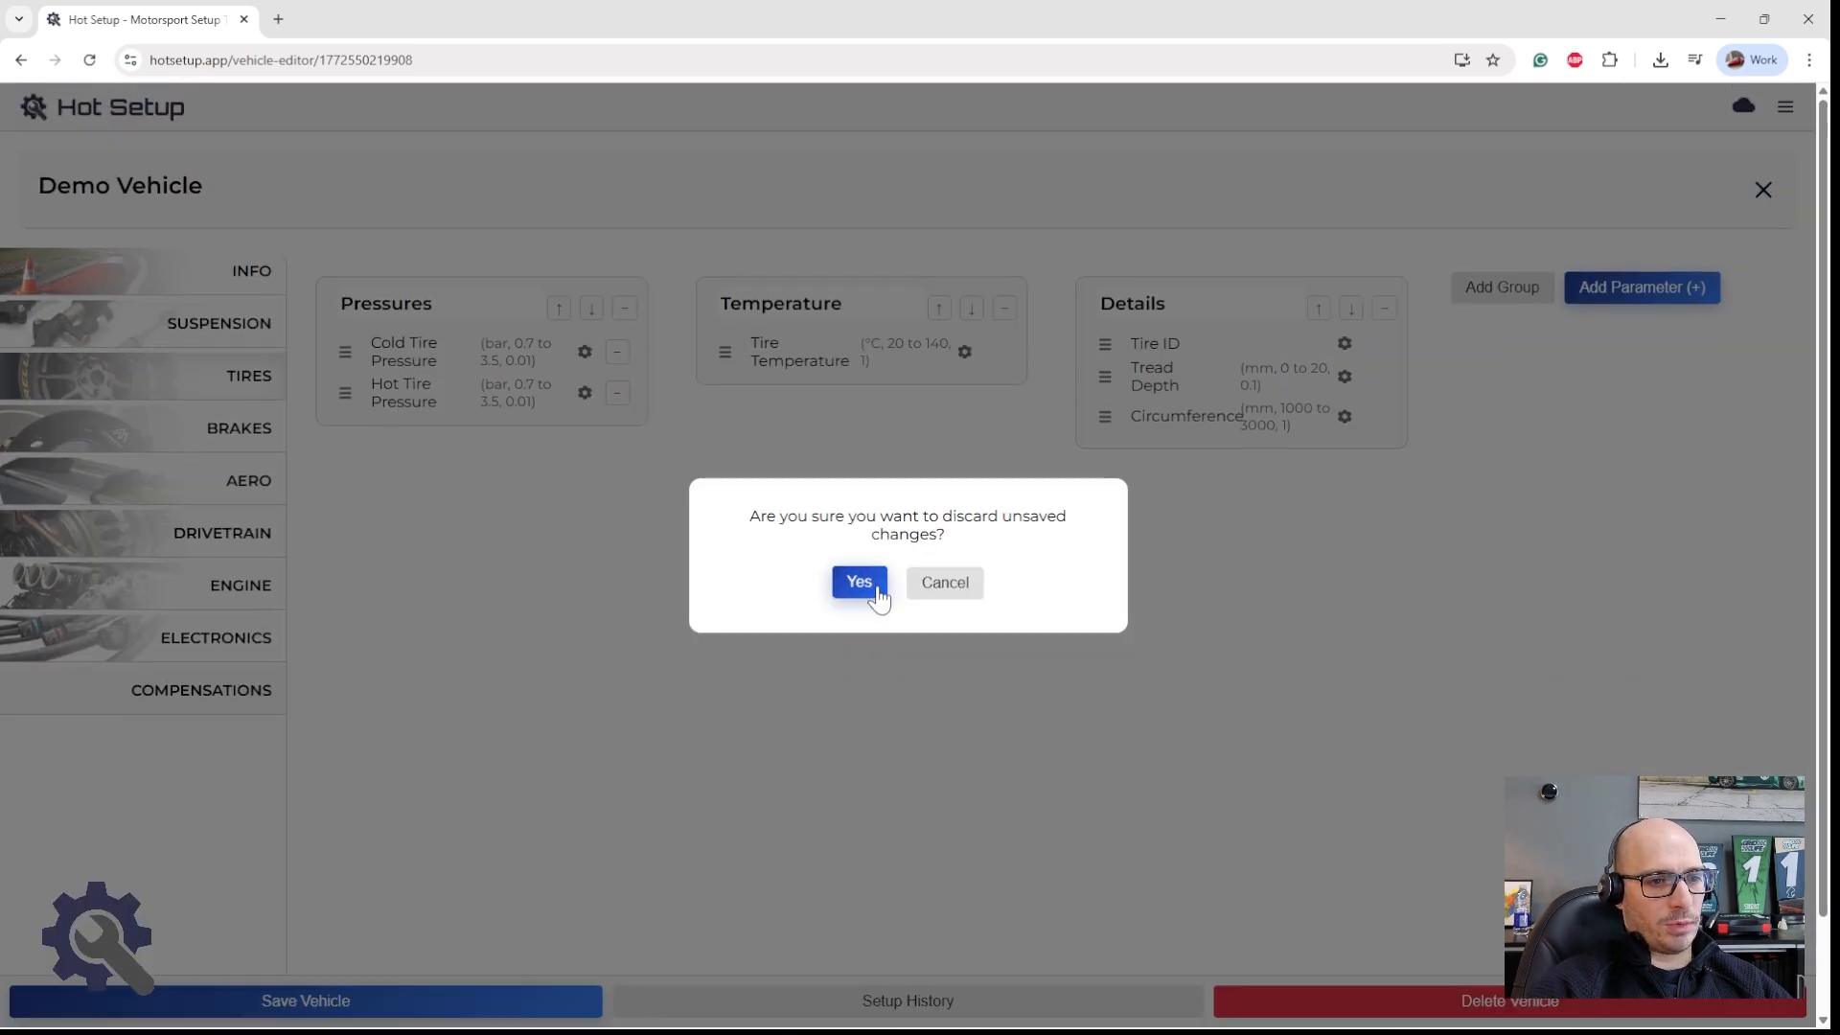
{"action": "left_click", "coordinate": [934, 581]}
{"action": "left_click", "coordinate": [480, 997]}
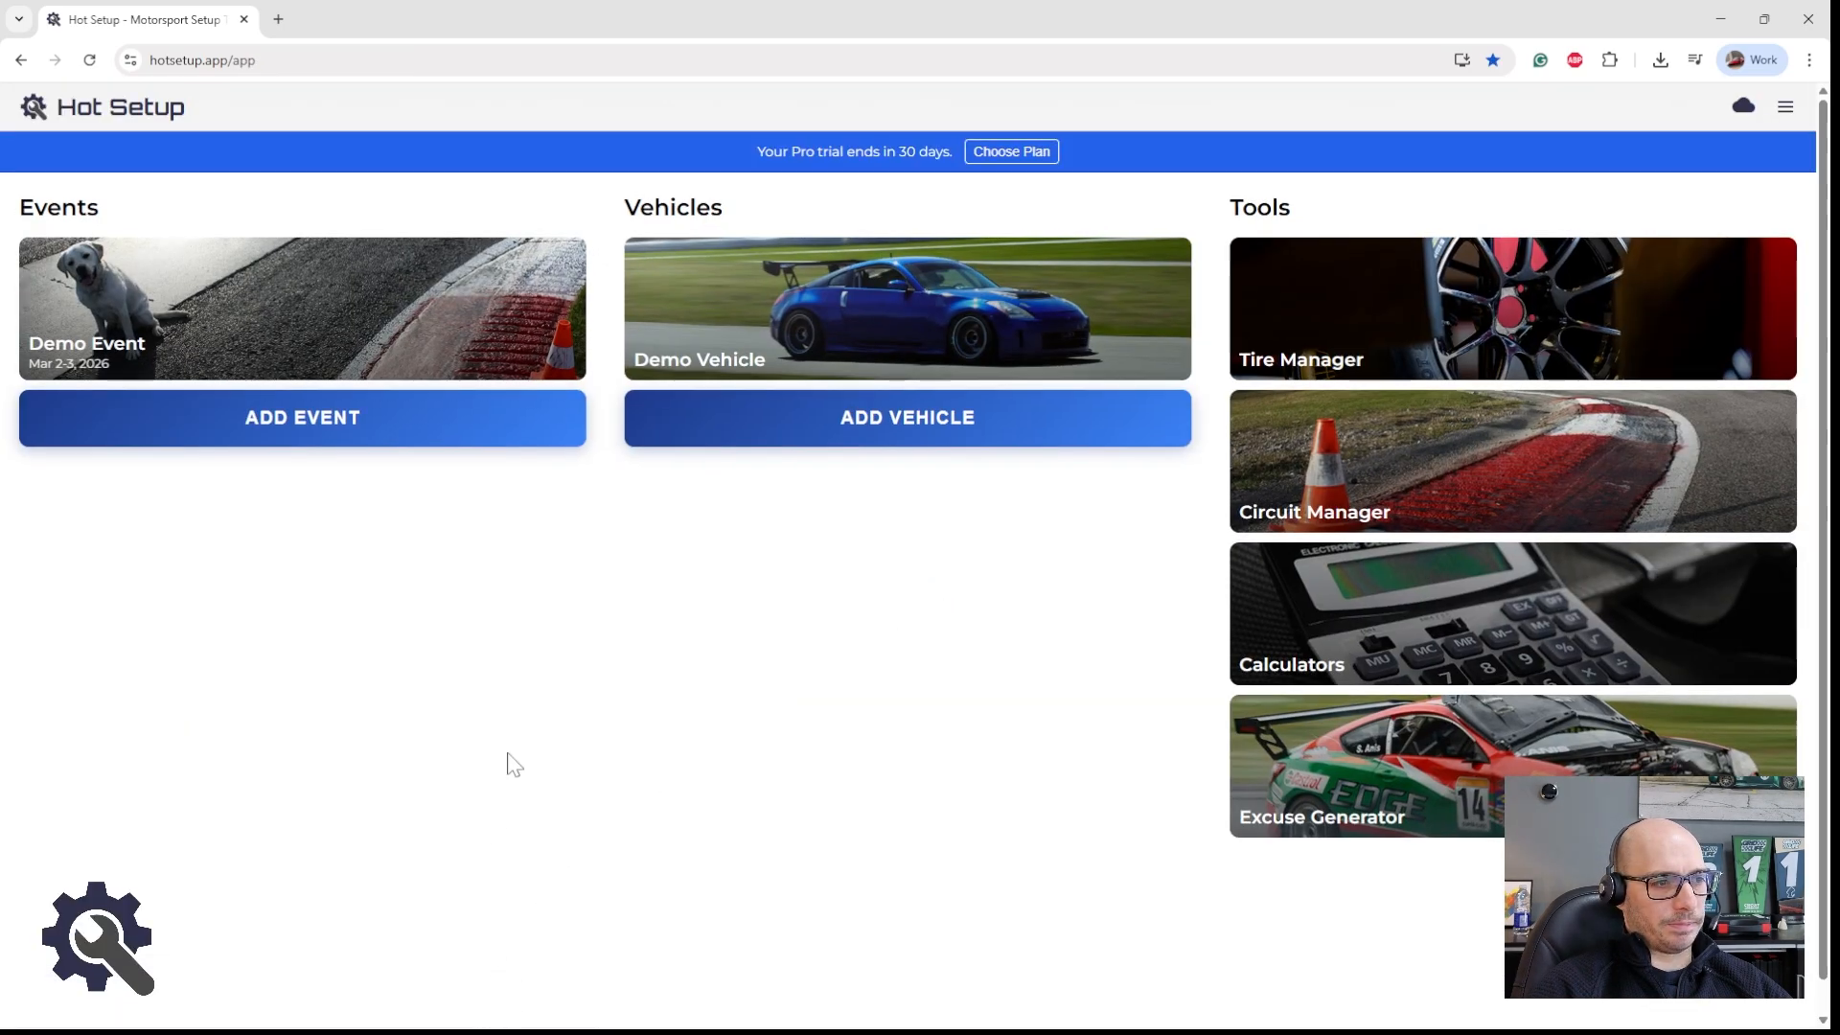
Step: Reopen the Demo Vehicle and look through its brake, tire and aero parameters
{"action": "left_click", "coordinate": [714, 297]}
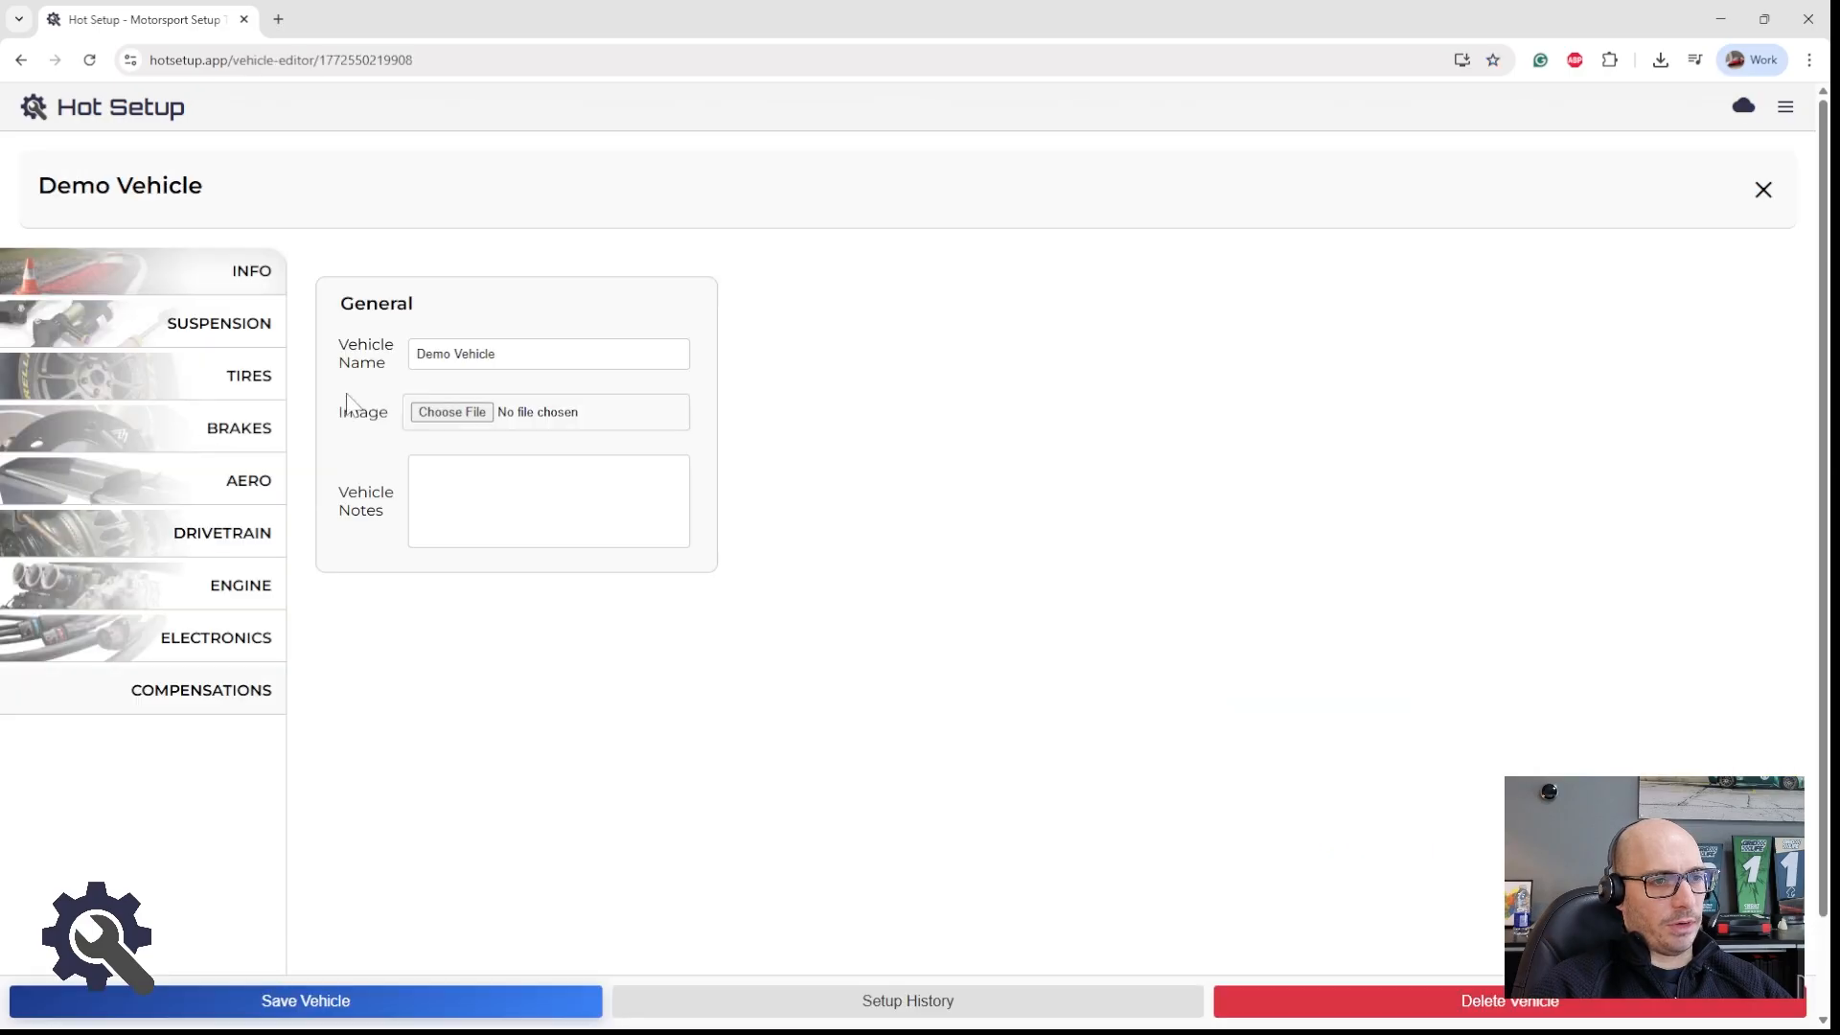
{"action": "left_click", "coordinate": [191, 428]}
{"action": "left_click", "coordinate": [235, 368]}
{"action": "left_click", "coordinate": [218, 490]}
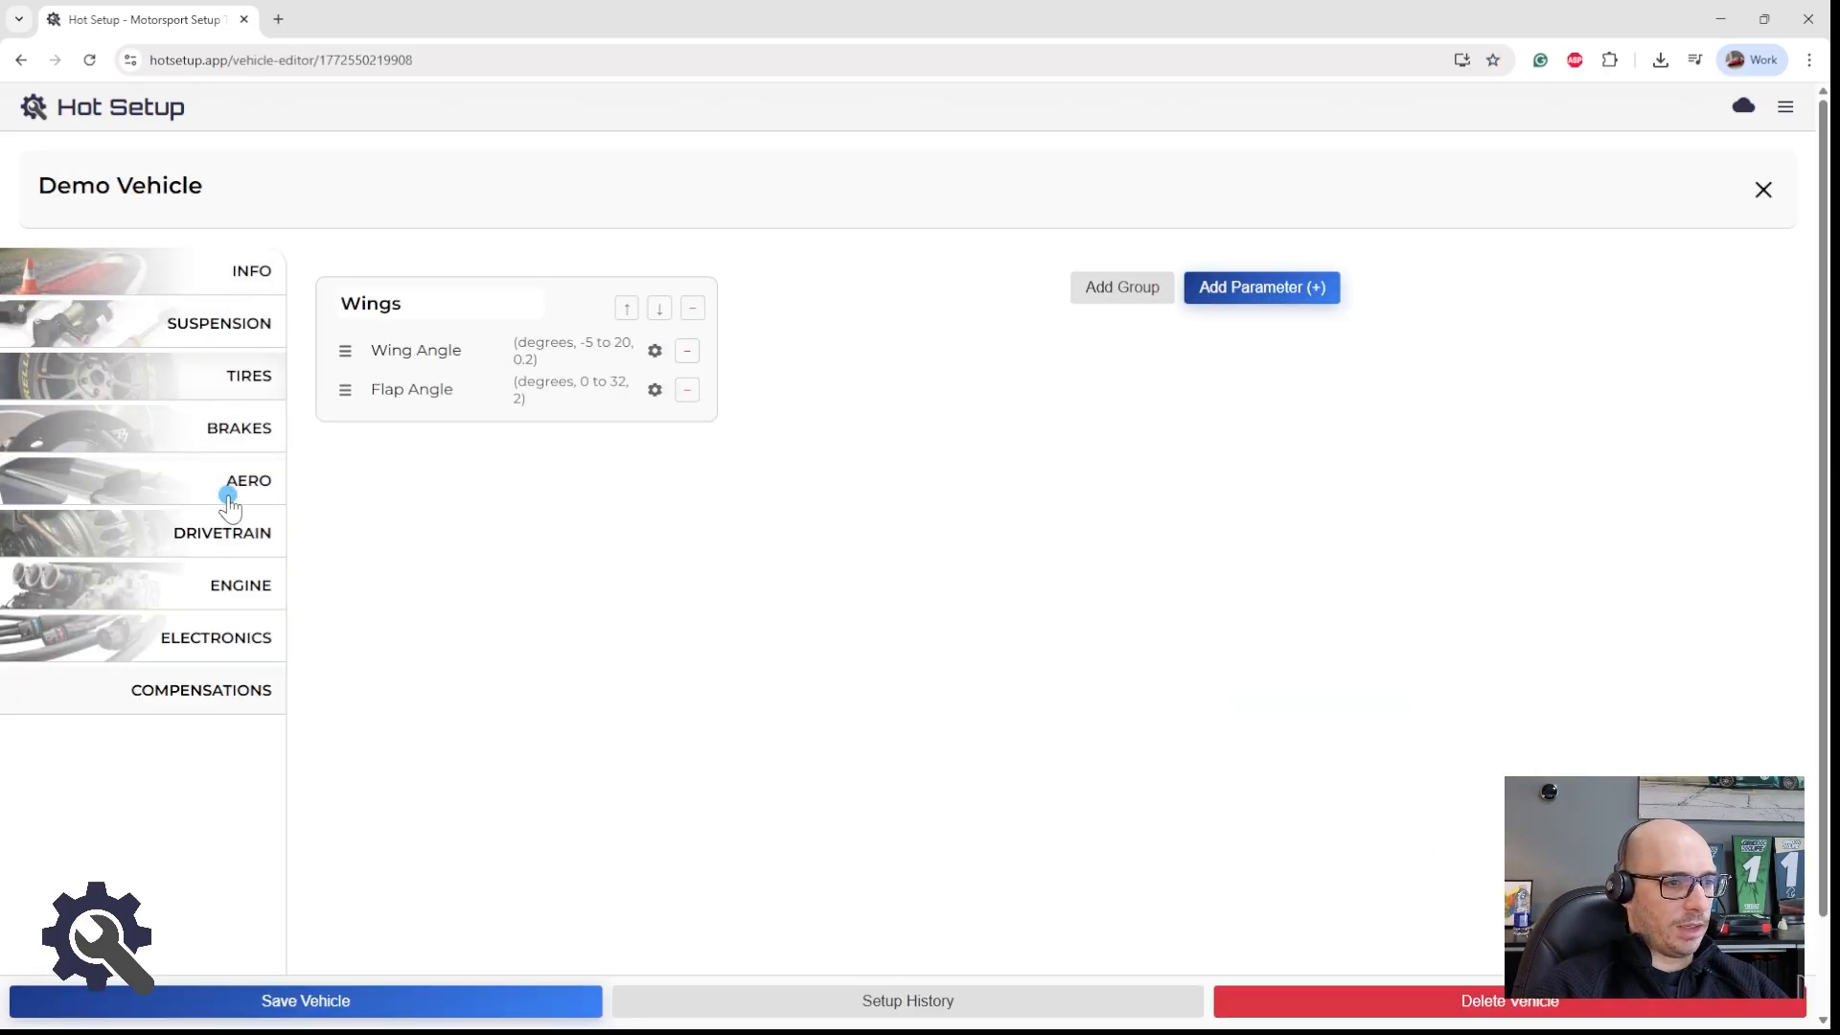